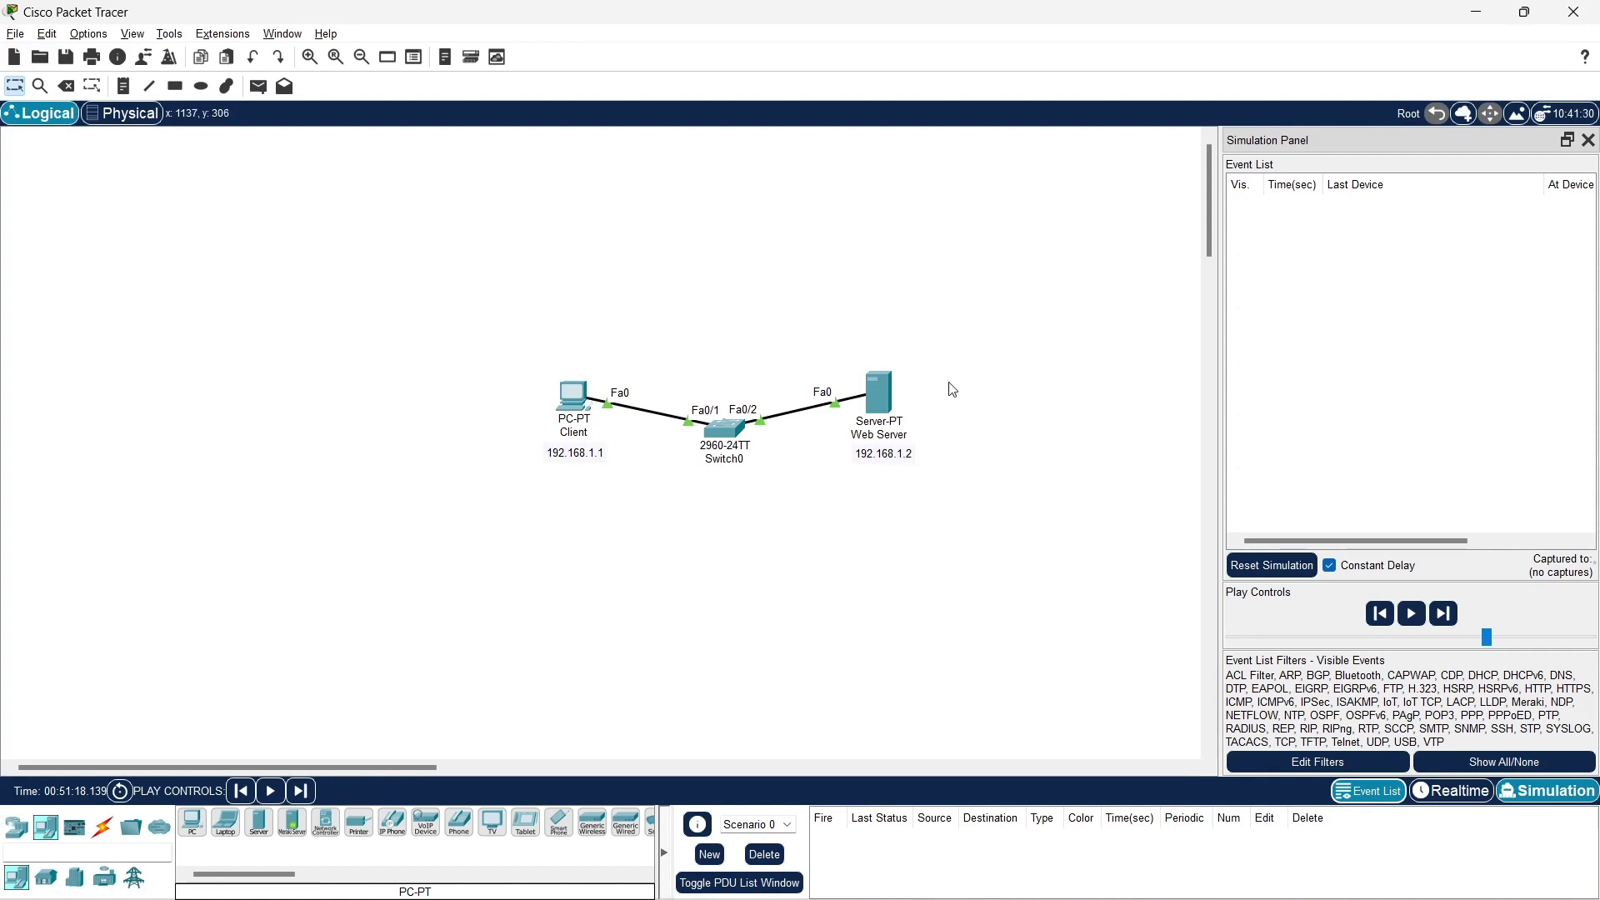
Open index.html in the Web Server's HTTP service and examine the page's netlab.com heading.
click(879, 396)
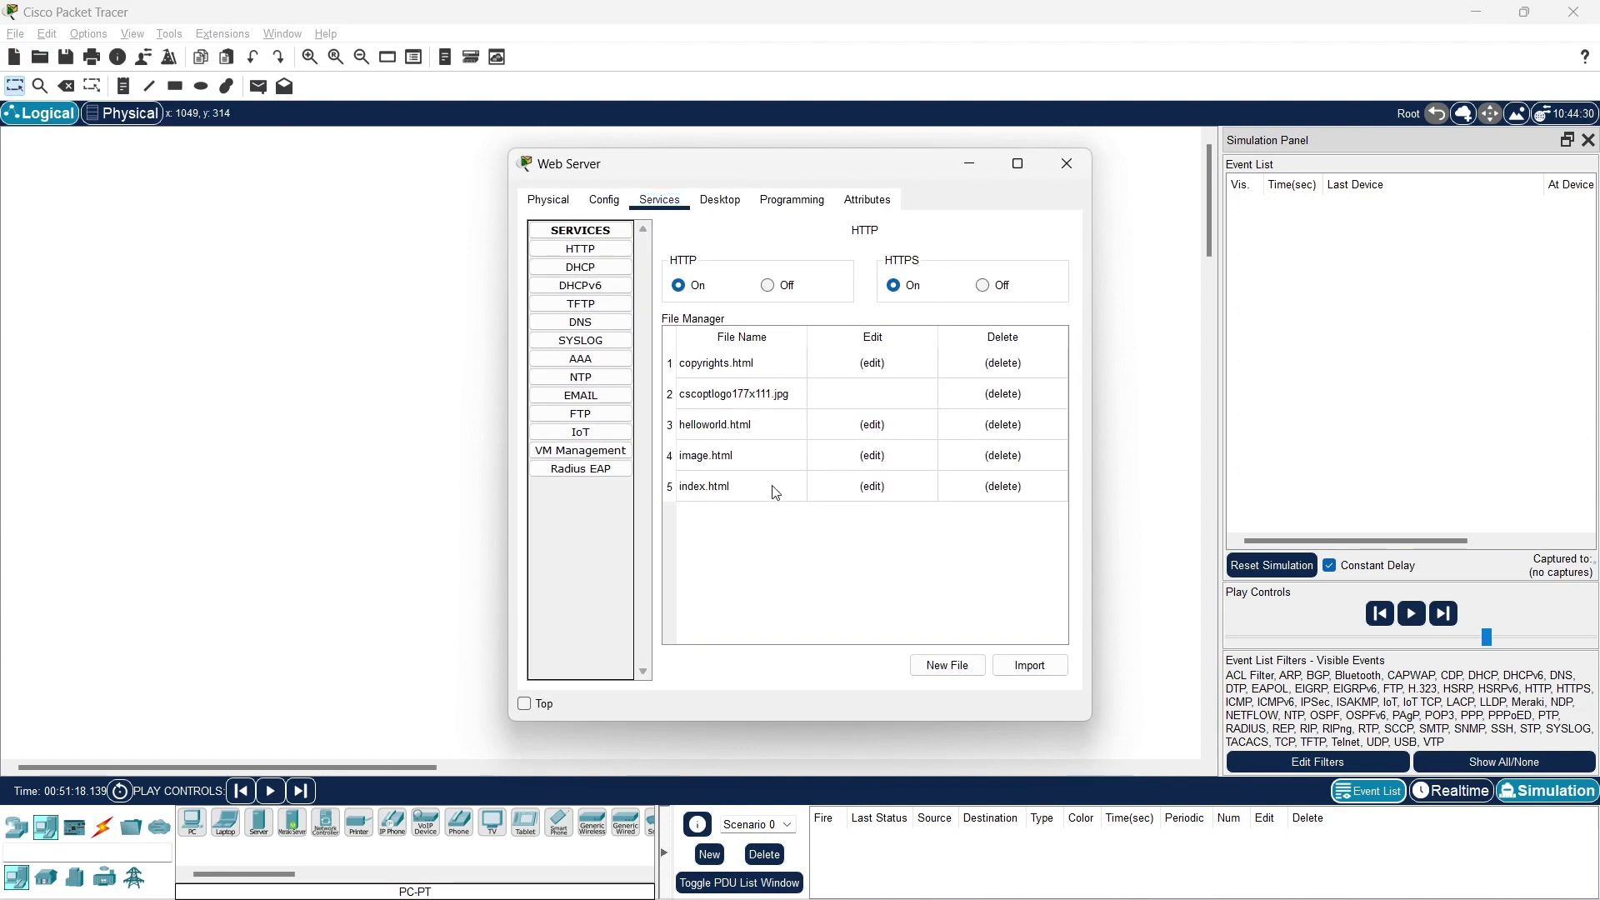
click(880, 483)
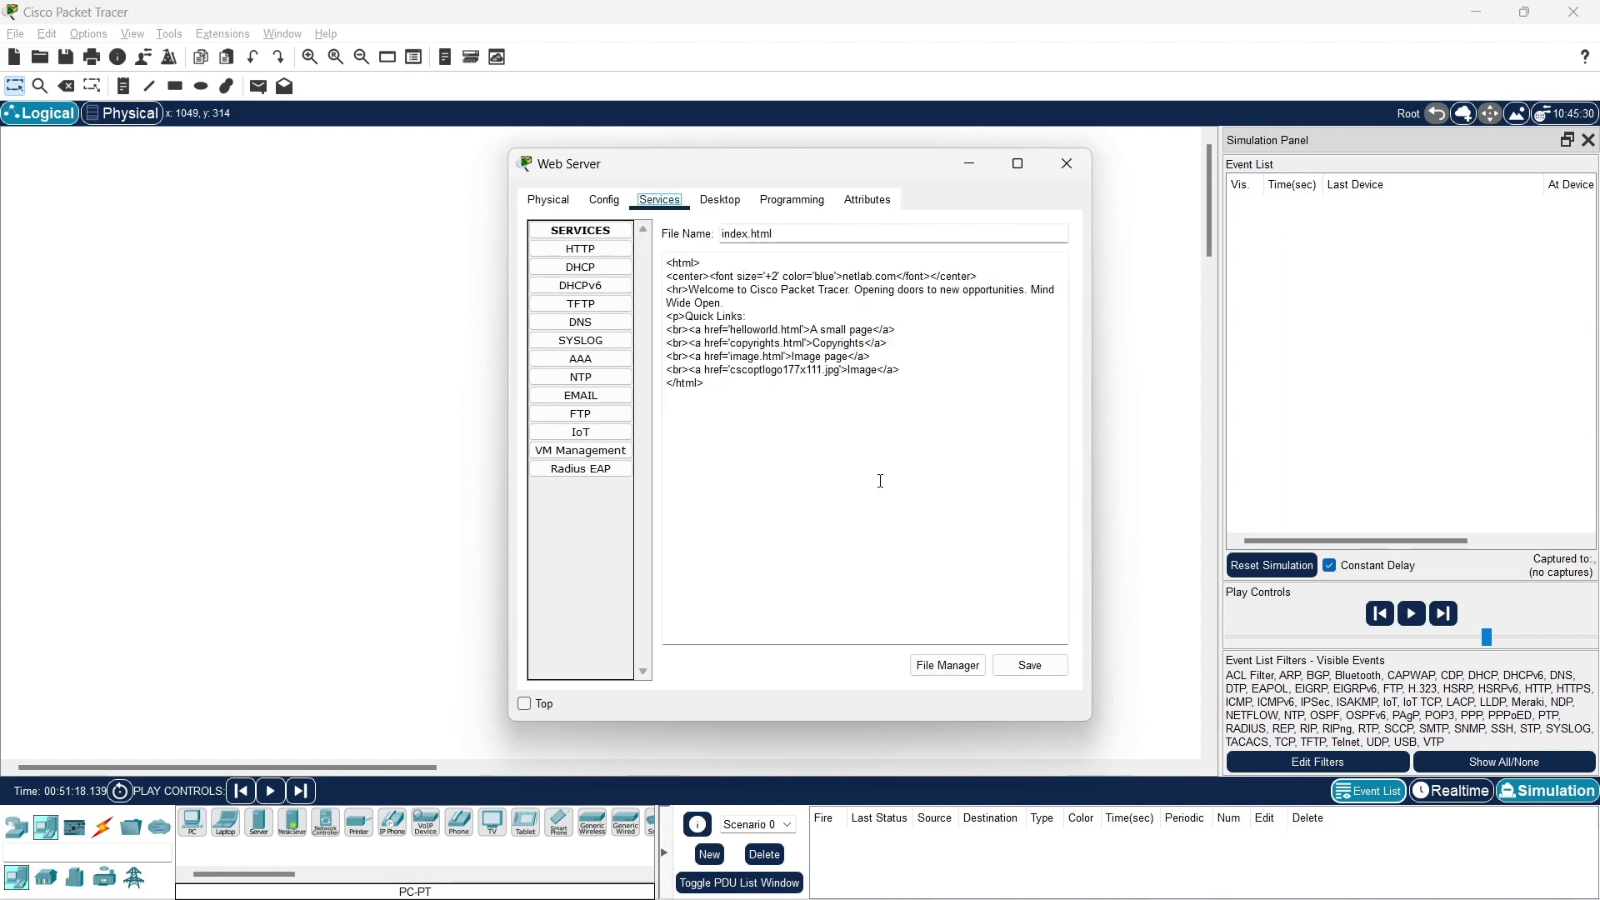
drag(844, 276, 904, 276)
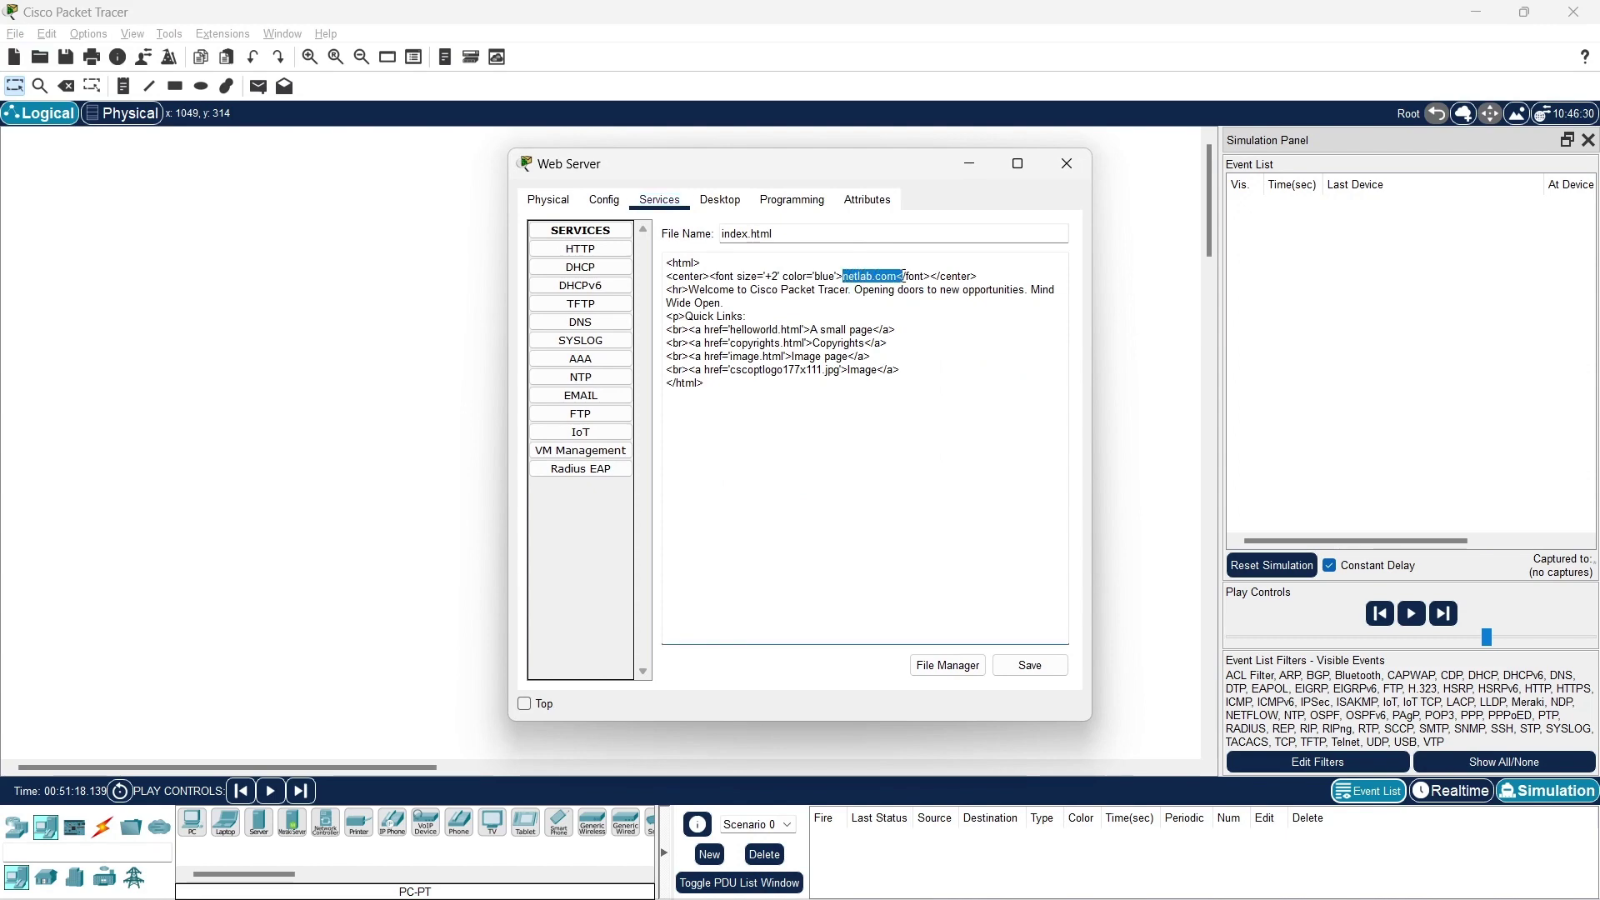
click(1068, 171)
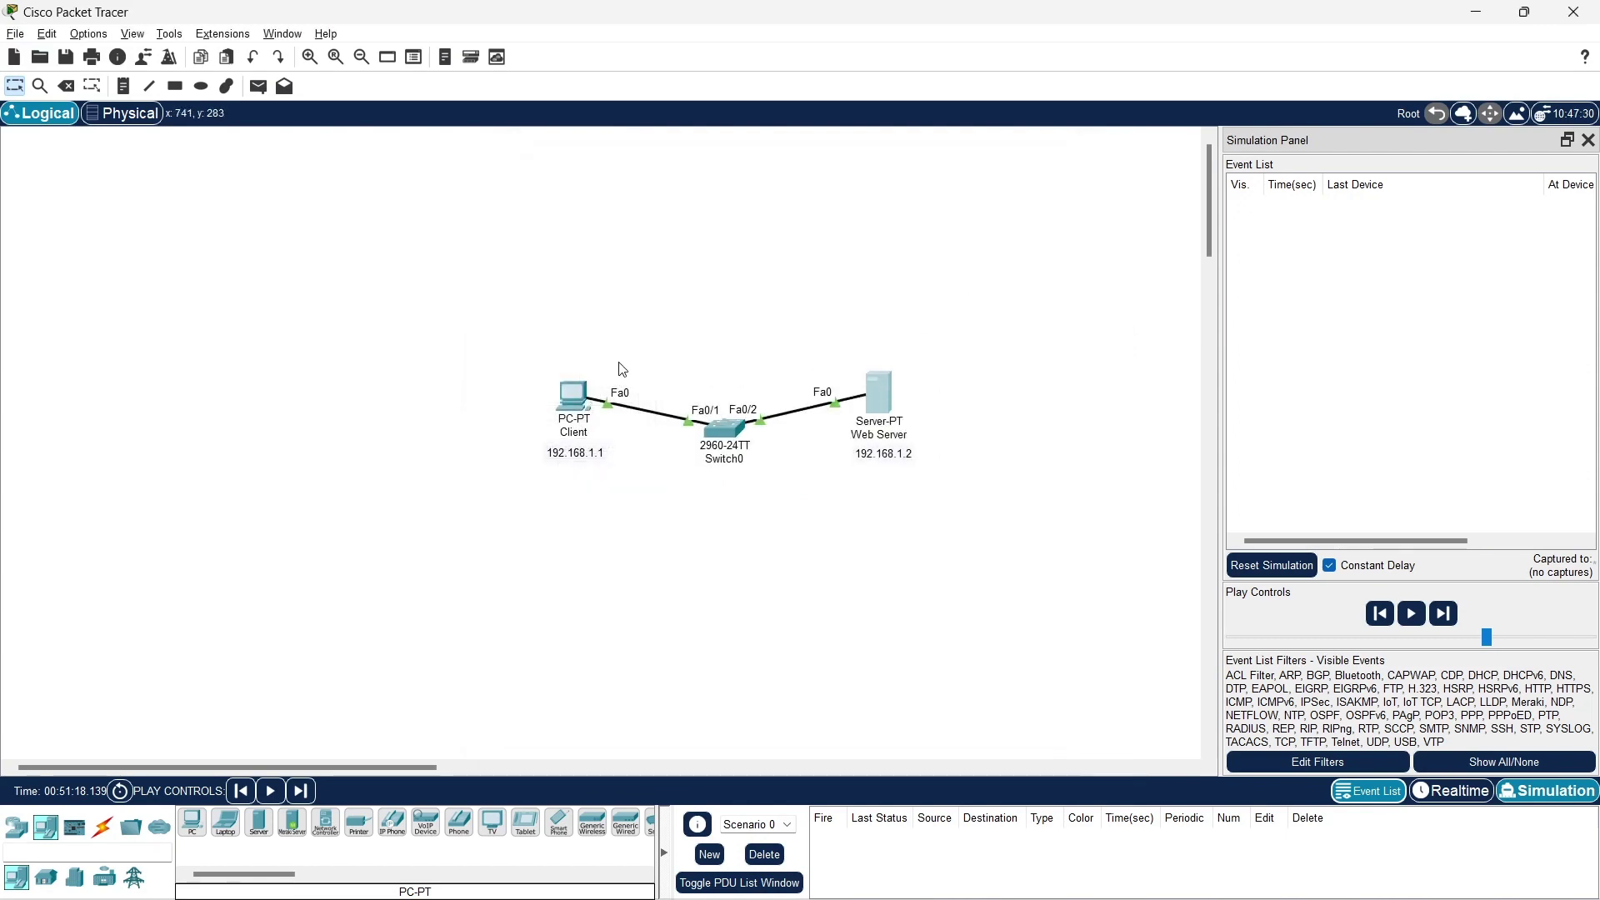
Request the page at 192.168.1.2 from the Client PC's web browser and minimize the Client window.
click(560, 405)
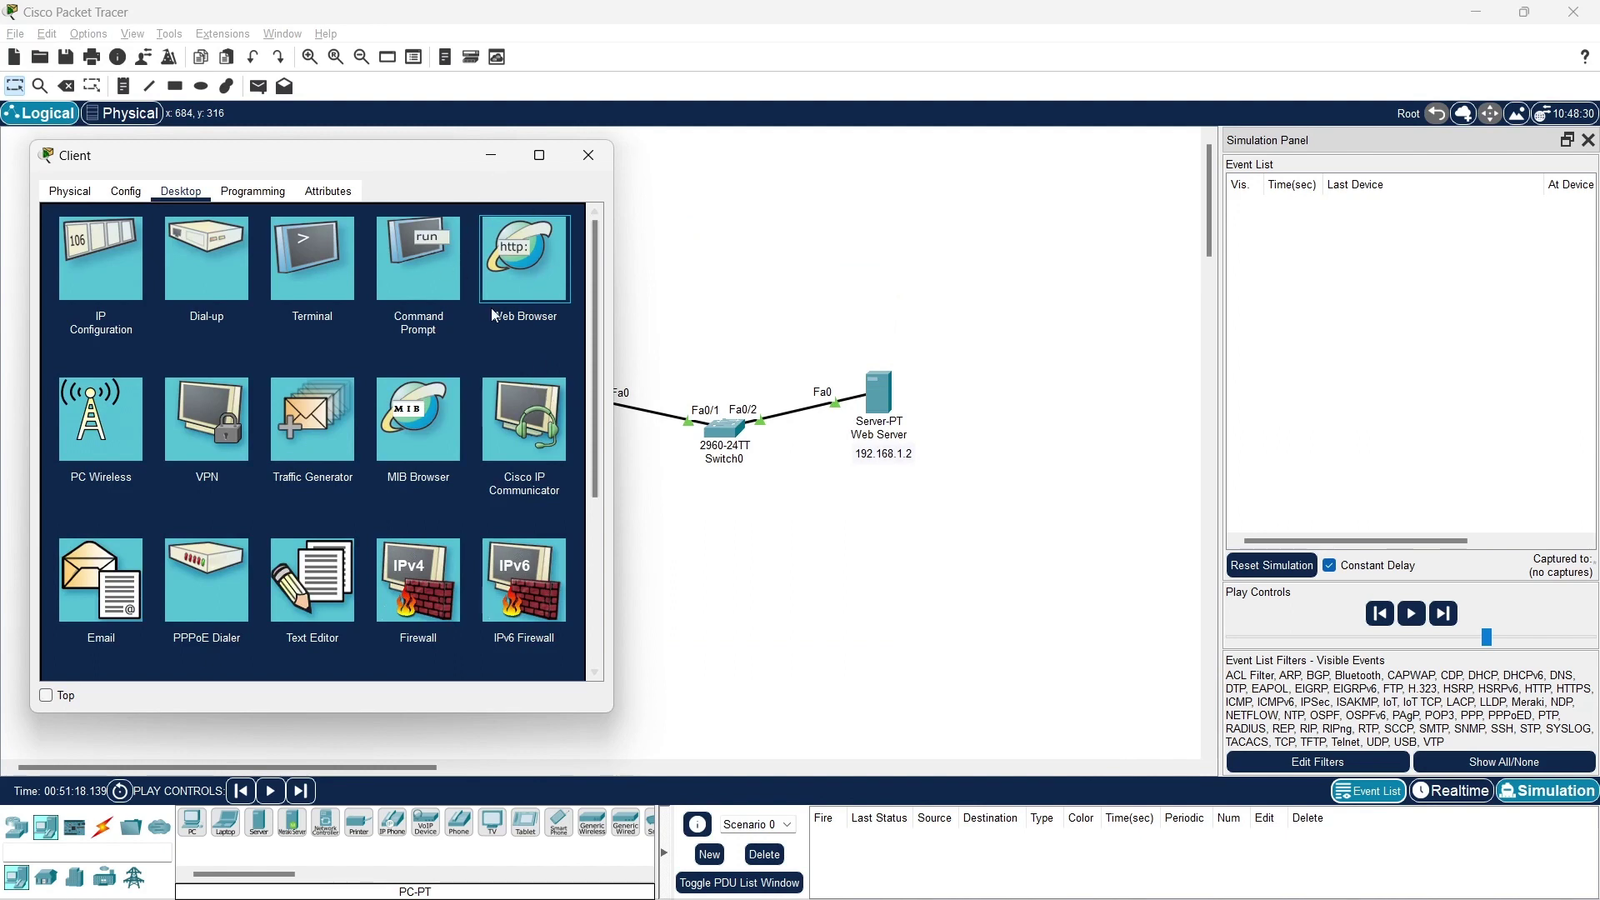
click(588, 302)
click(361, 250)
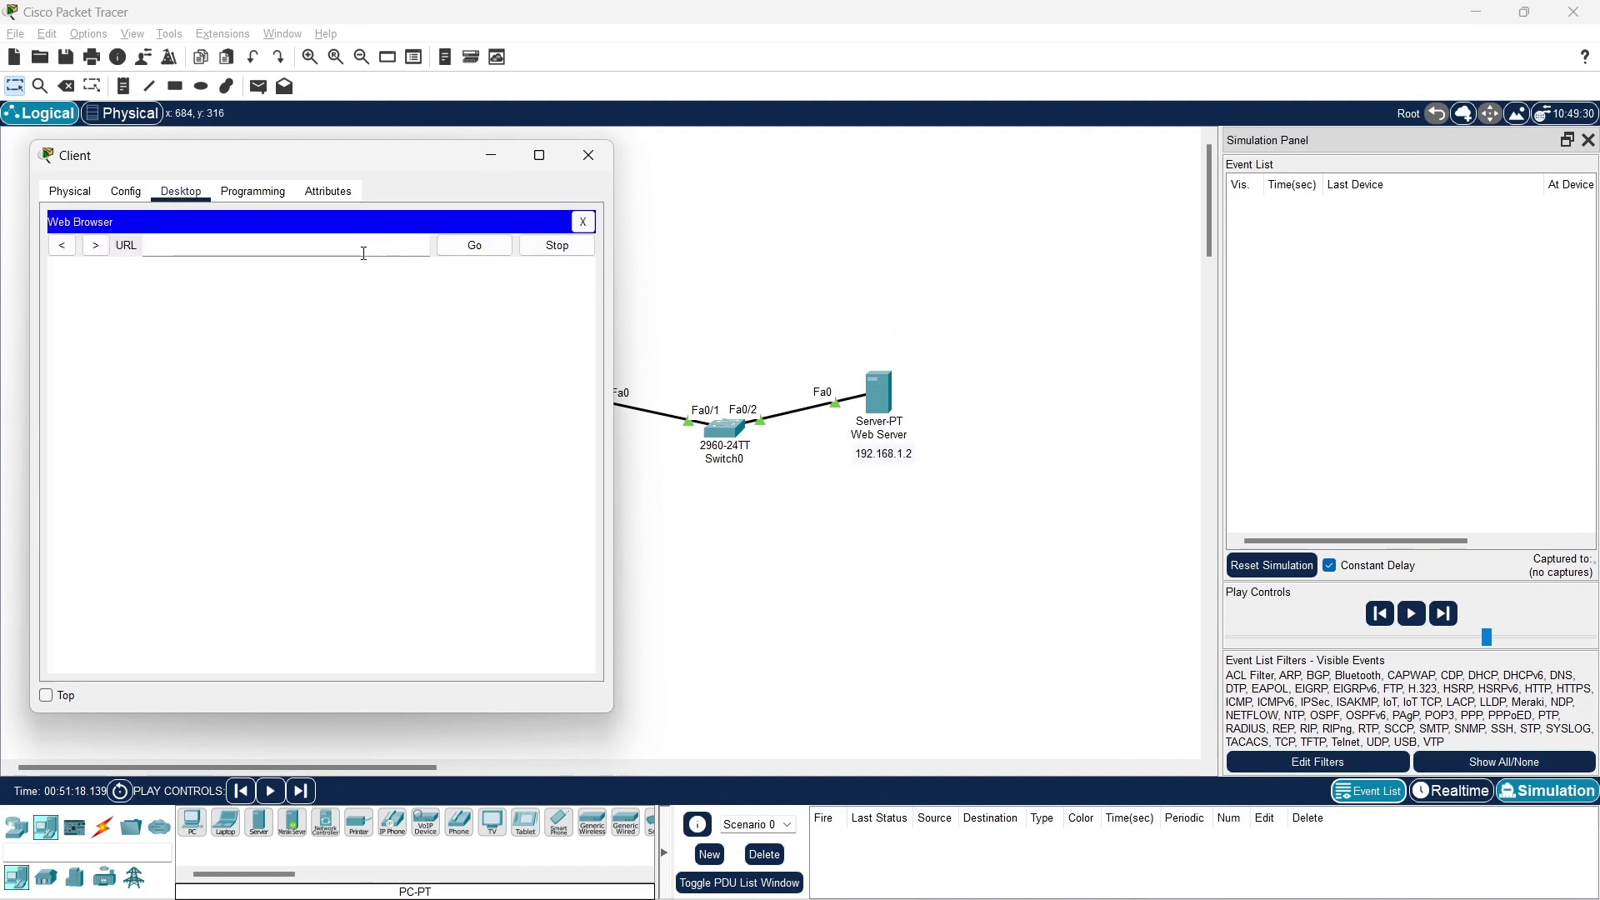
text(192.168.1.2)
key(Return)
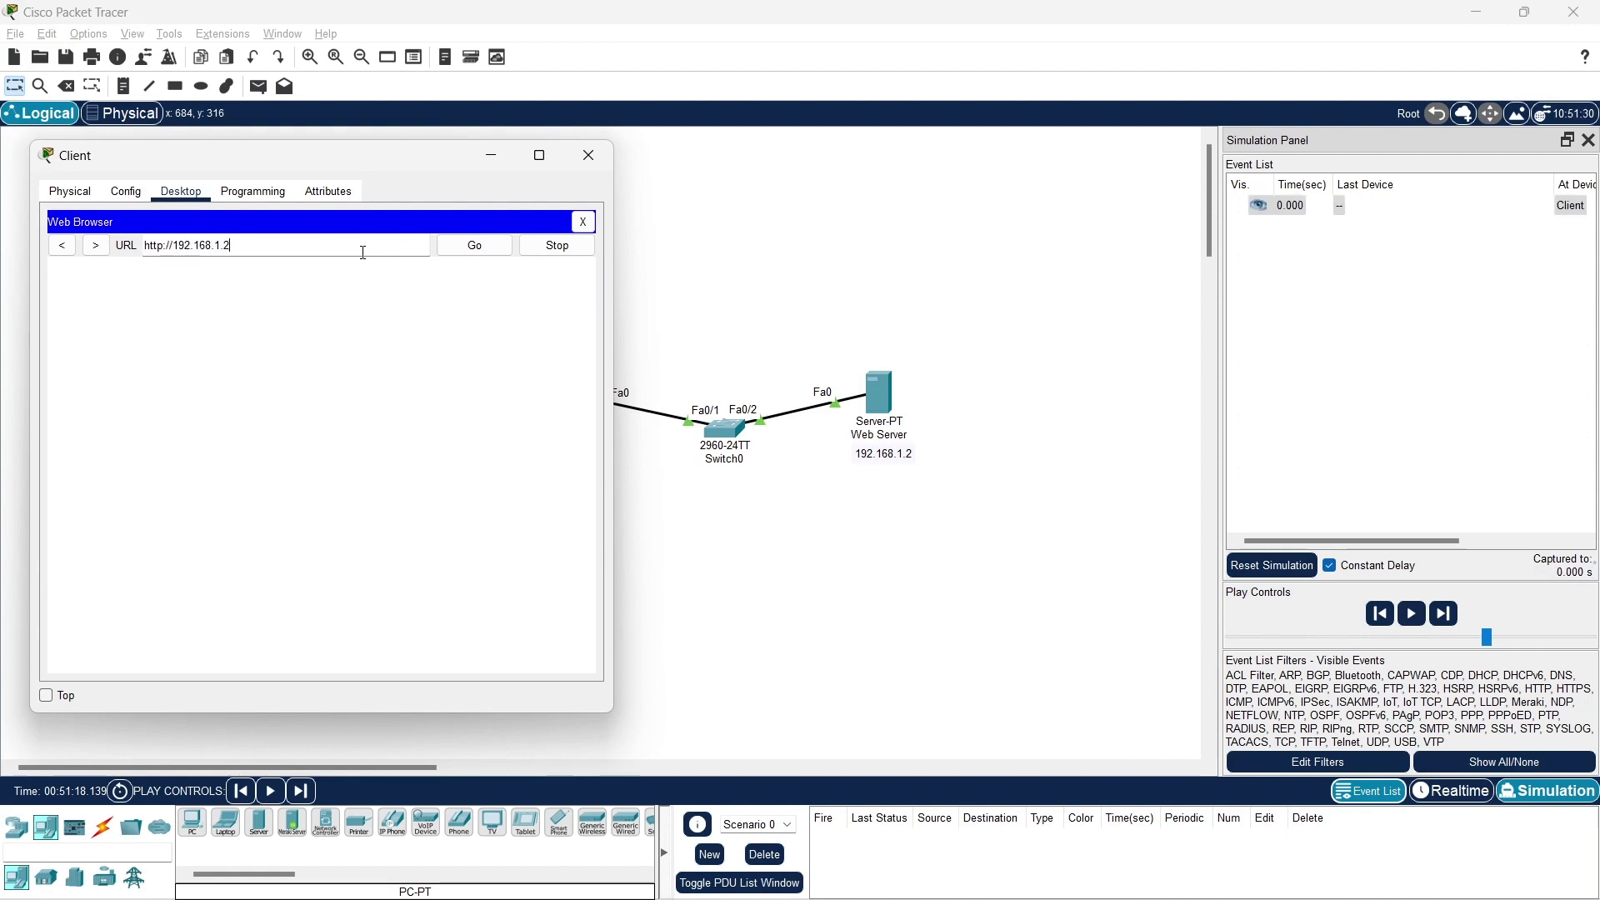
click(492, 152)
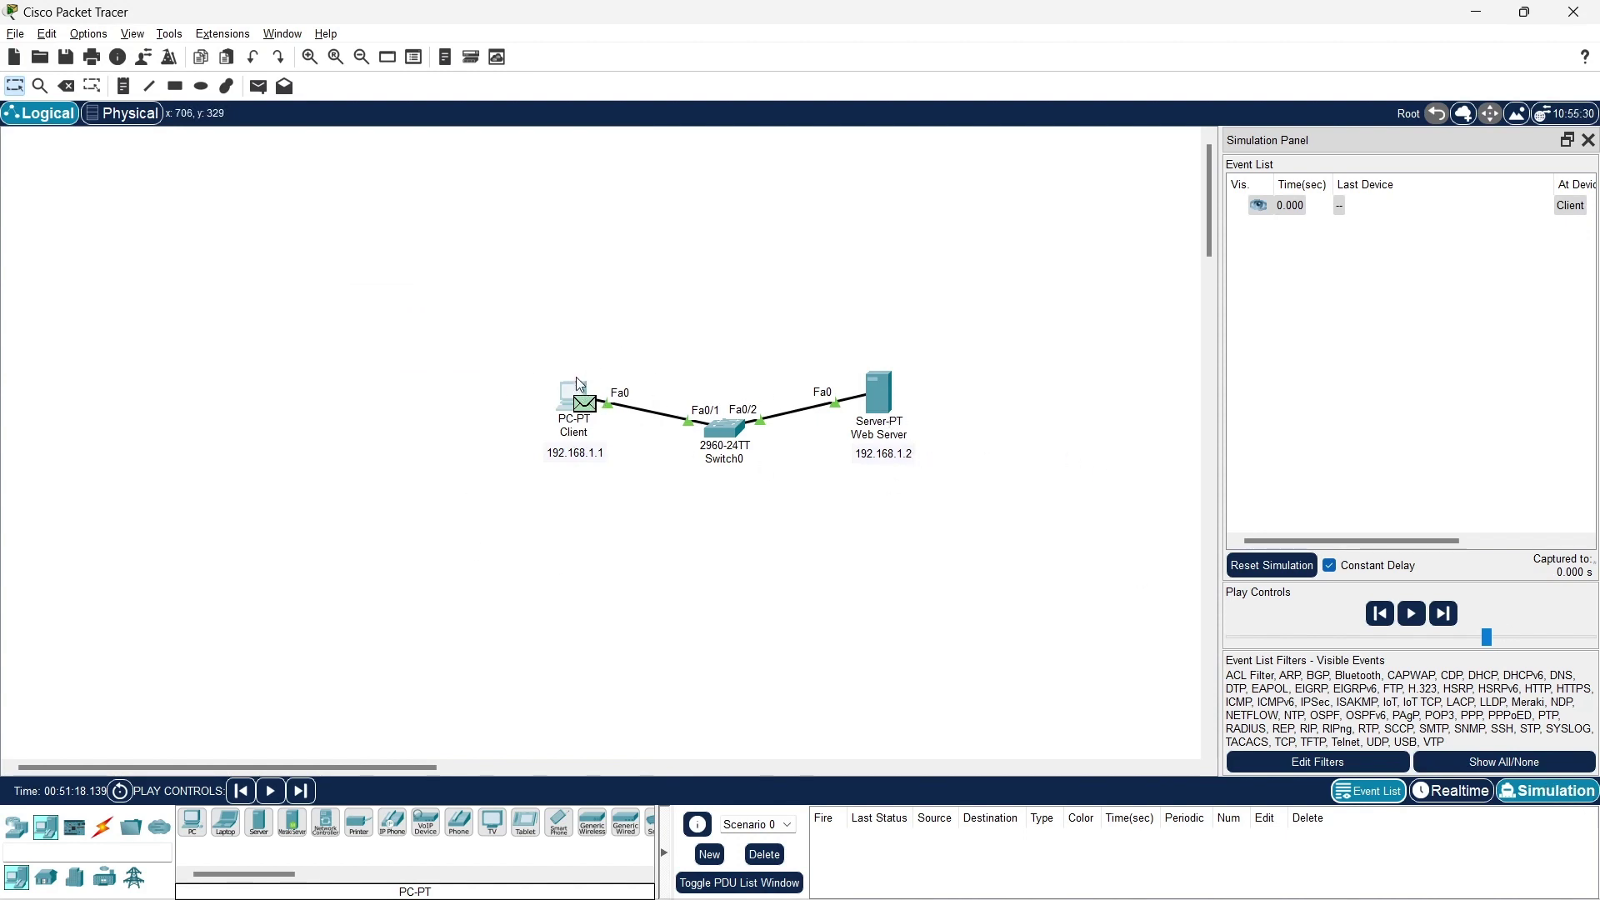
Inspect the outbound Layer 4 TCP details of the packet waiting at the Client.
click(583, 402)
click(864, 372)
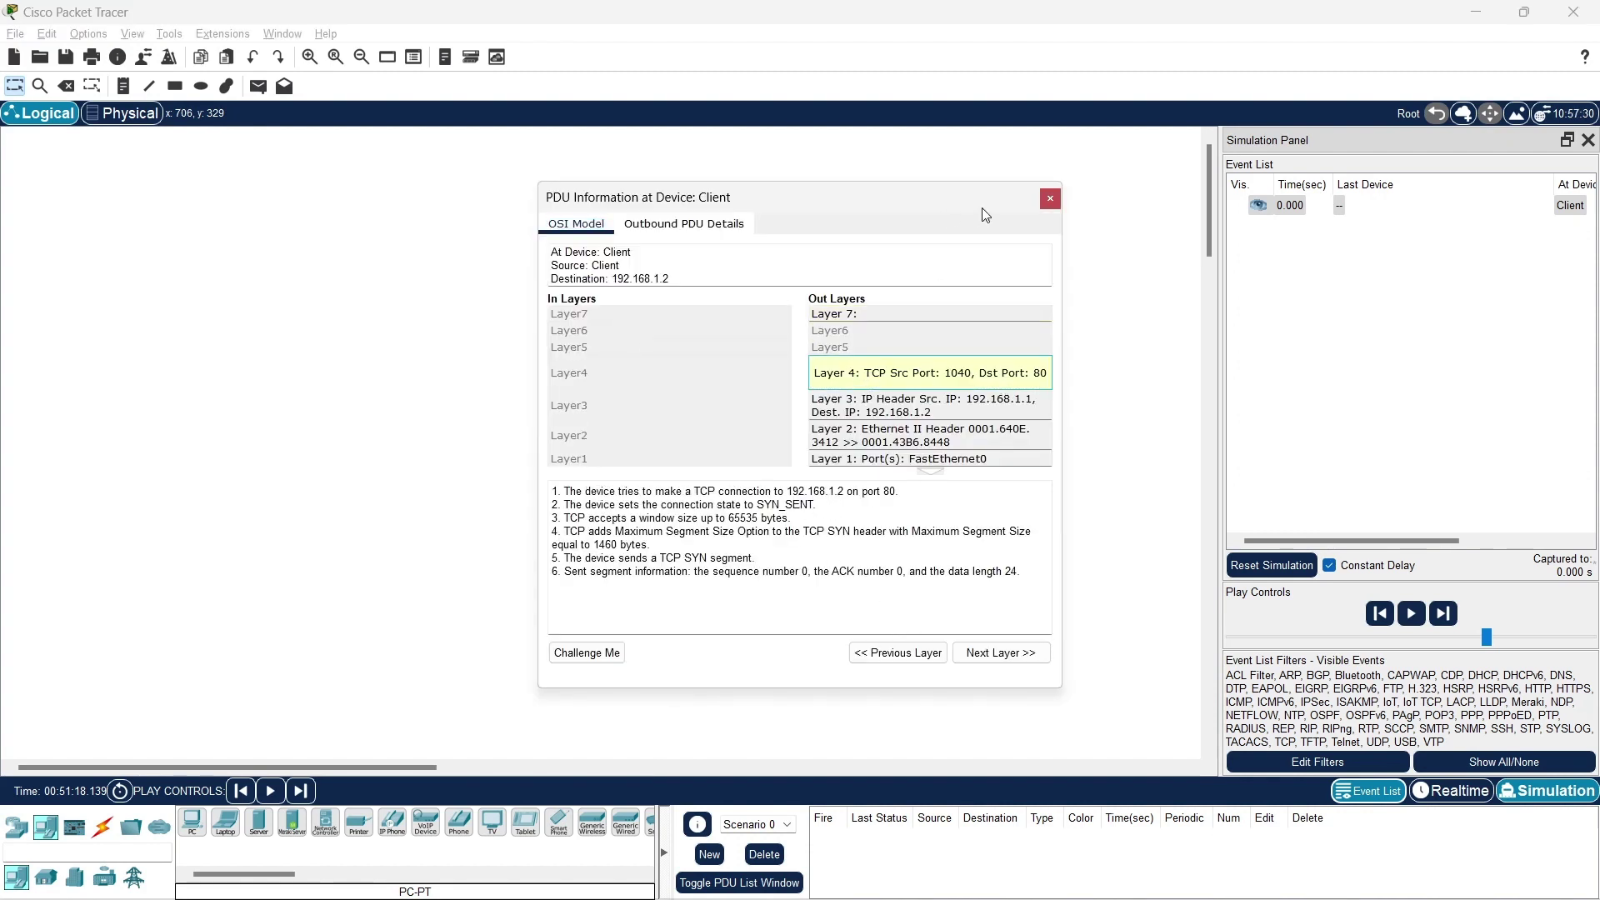
click(1050, 200)
Advance the simulation until the HTTP request is created at the Client and inspect its outbound Layer 7 and Layer 4 details.
click(1444, 613)
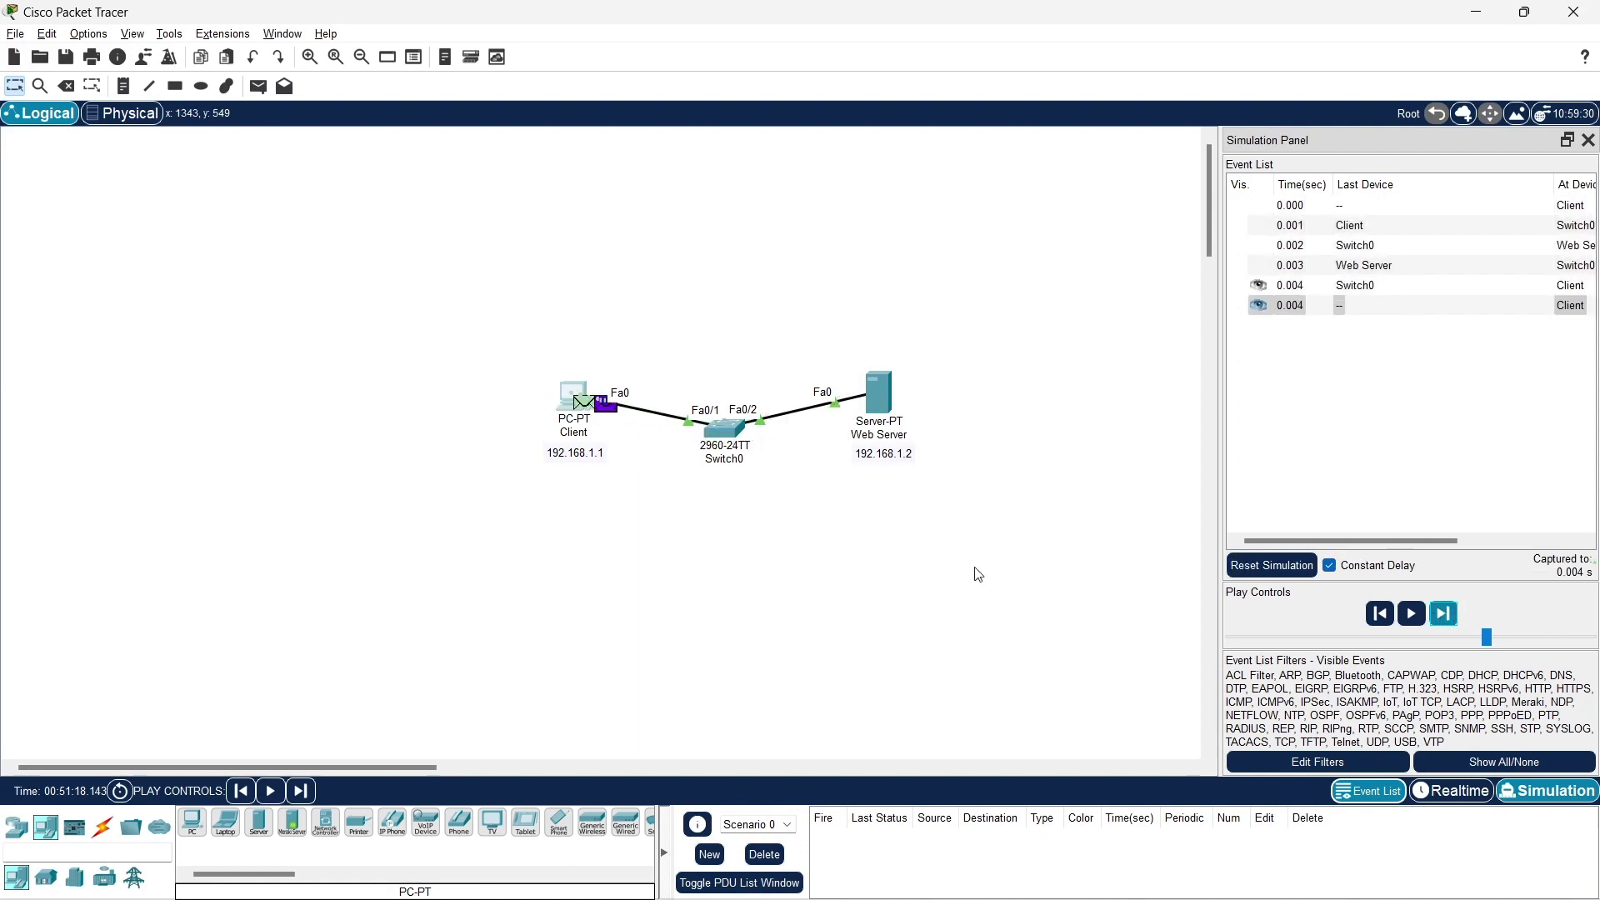
click(609, 407)
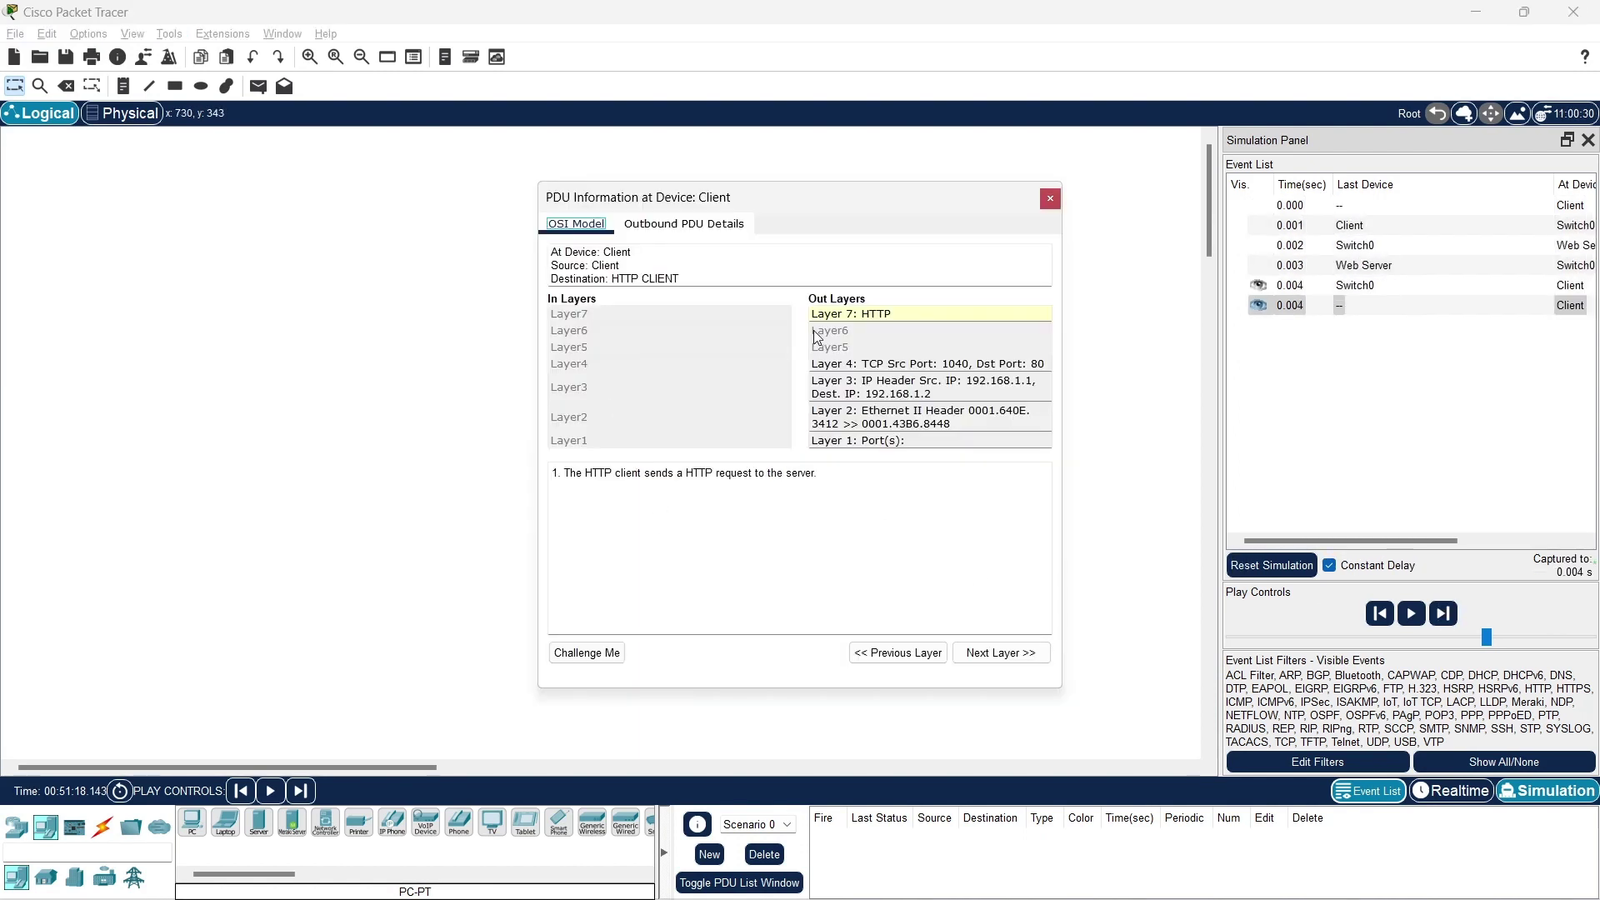
click(923, 318)
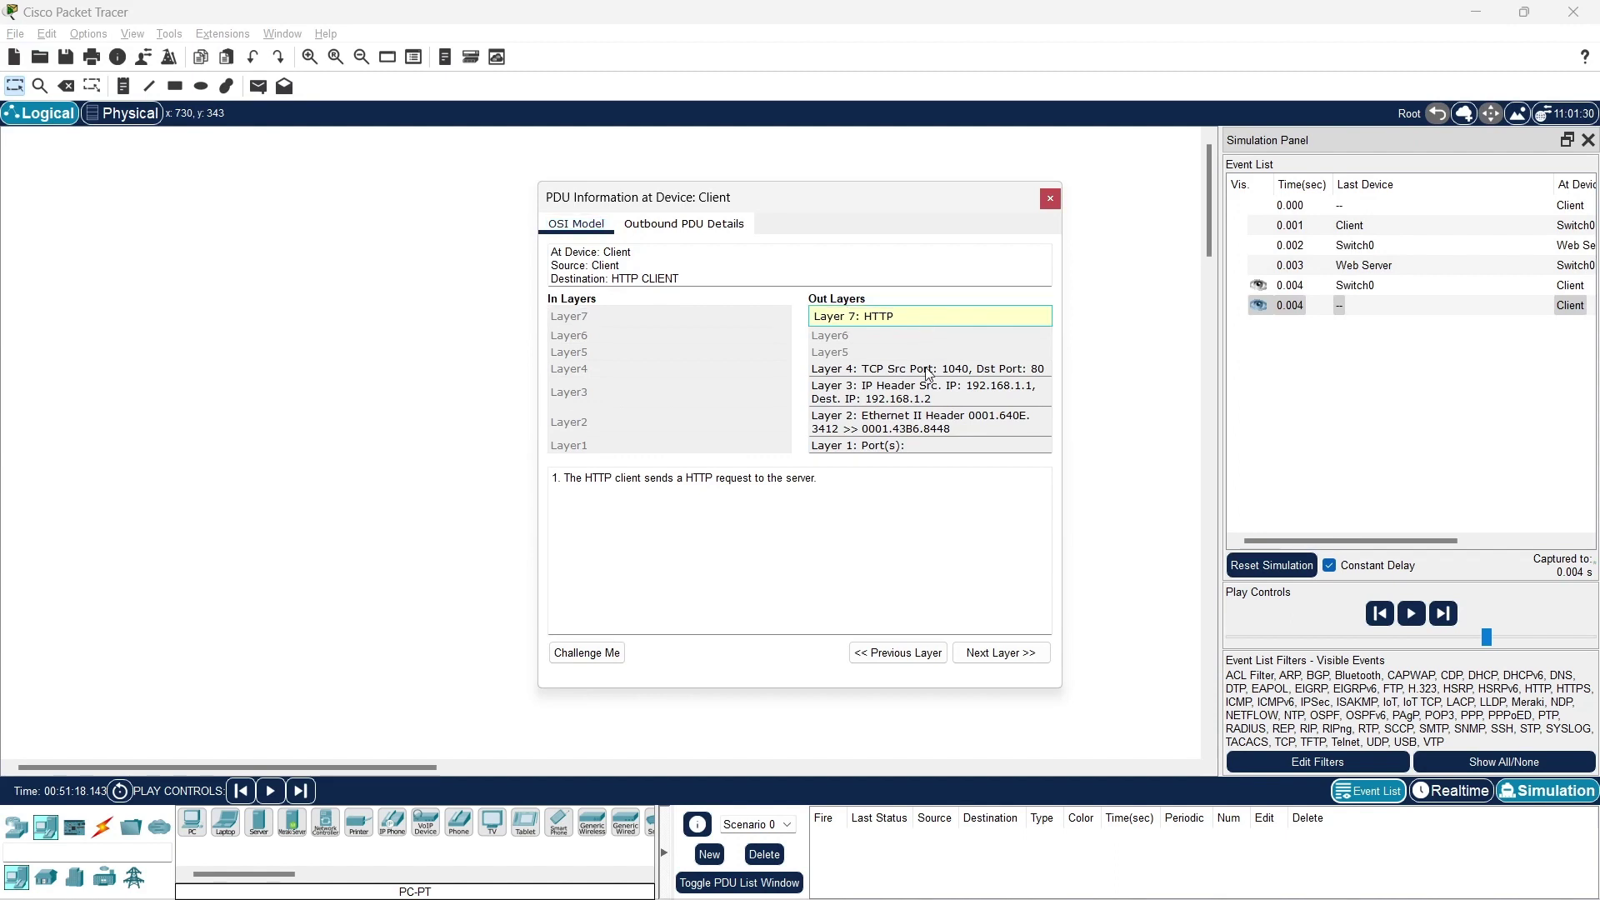
click(927, 371)
click(1050, 198)
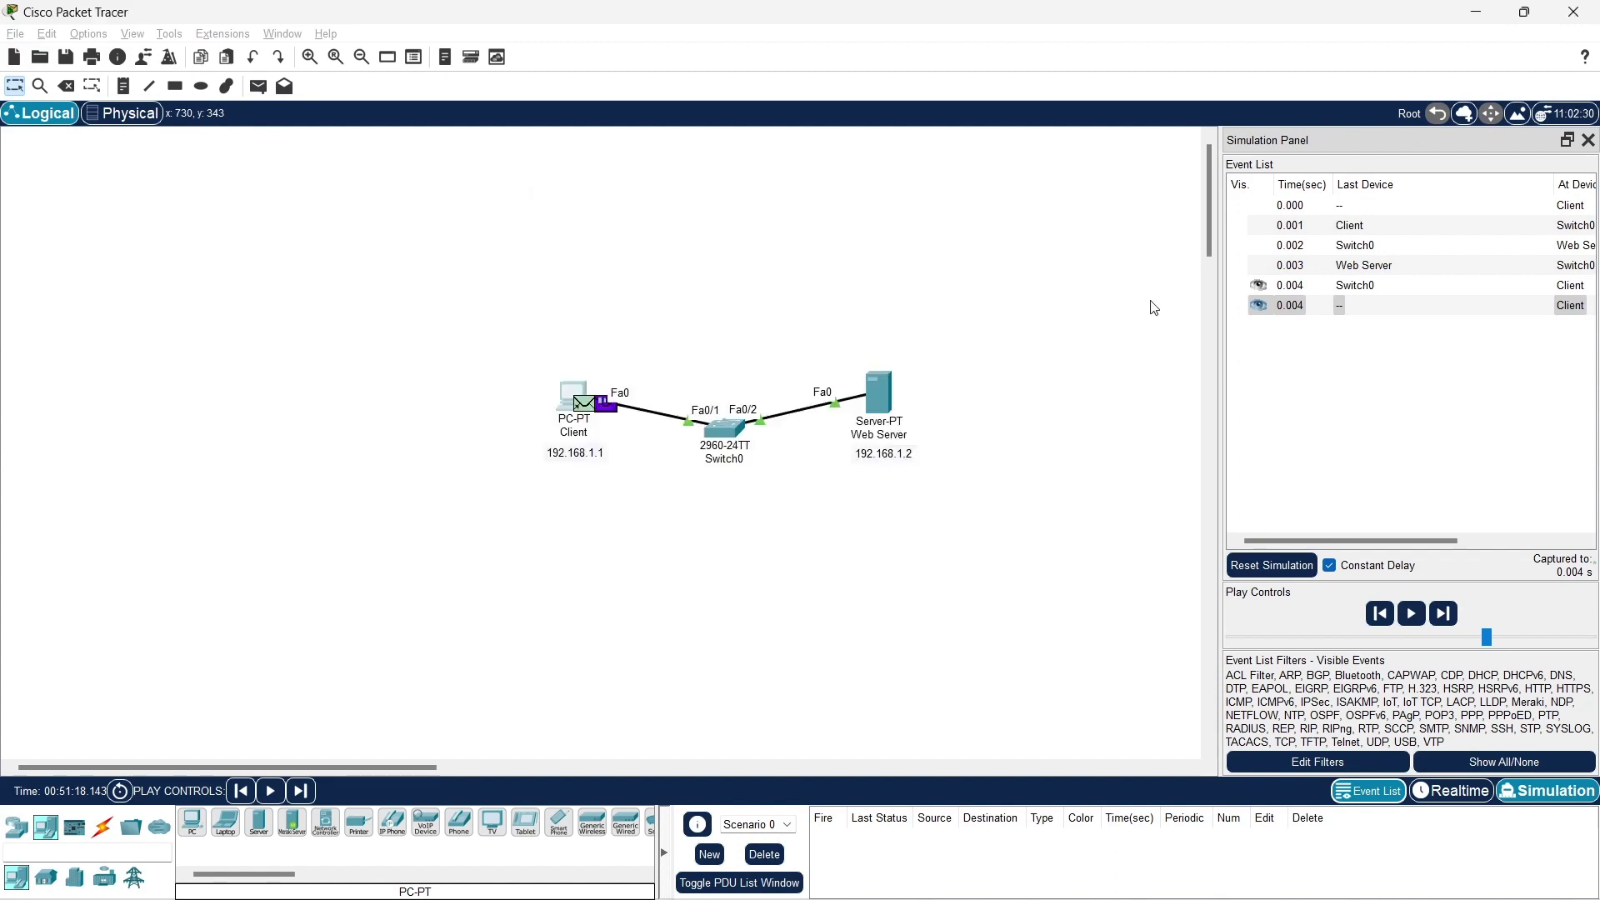
Advance the simulation through the HTTP exchange until the Web Server's reply arrives at the Client.
click(1445, 615)
click(1445, 615)
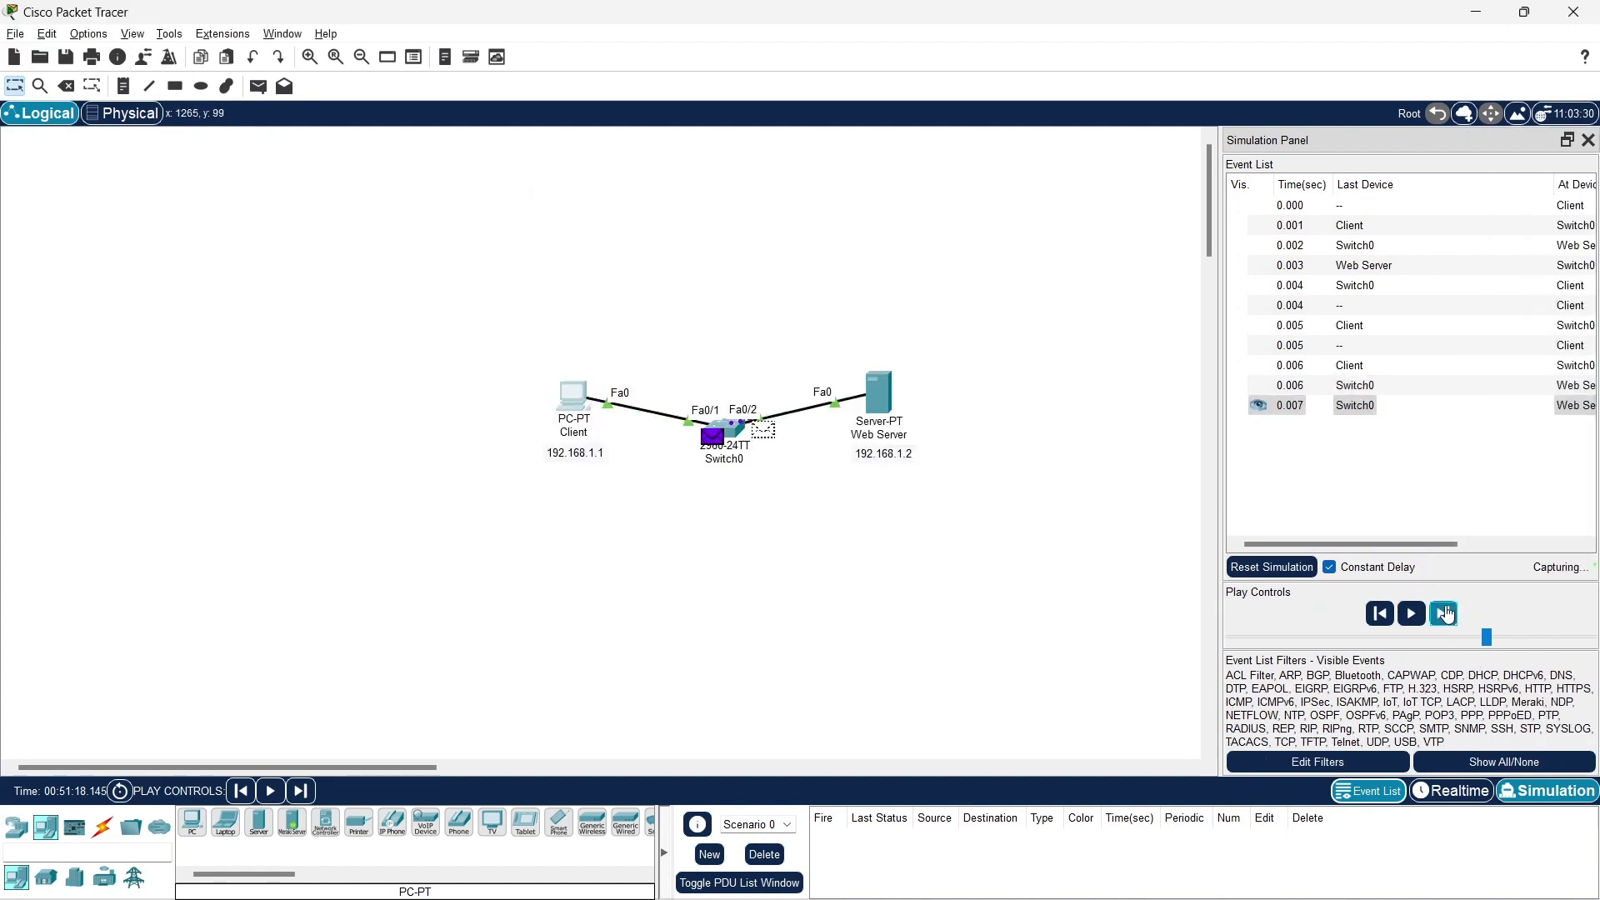
click(1444, 614)
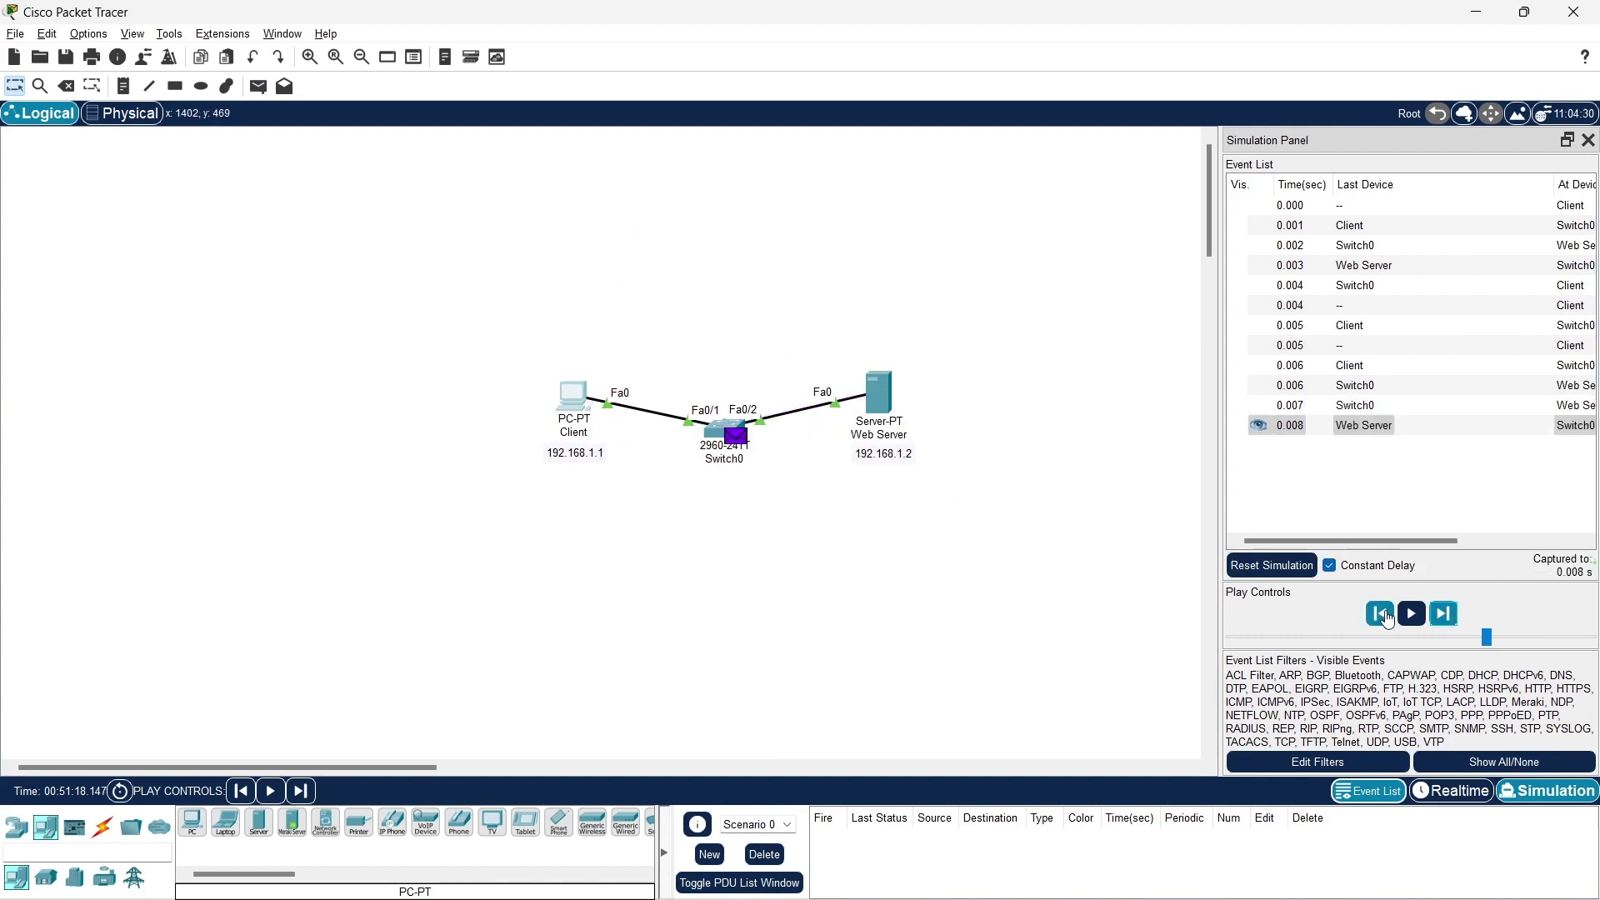
click(1380, 614)
click(1444, 614)
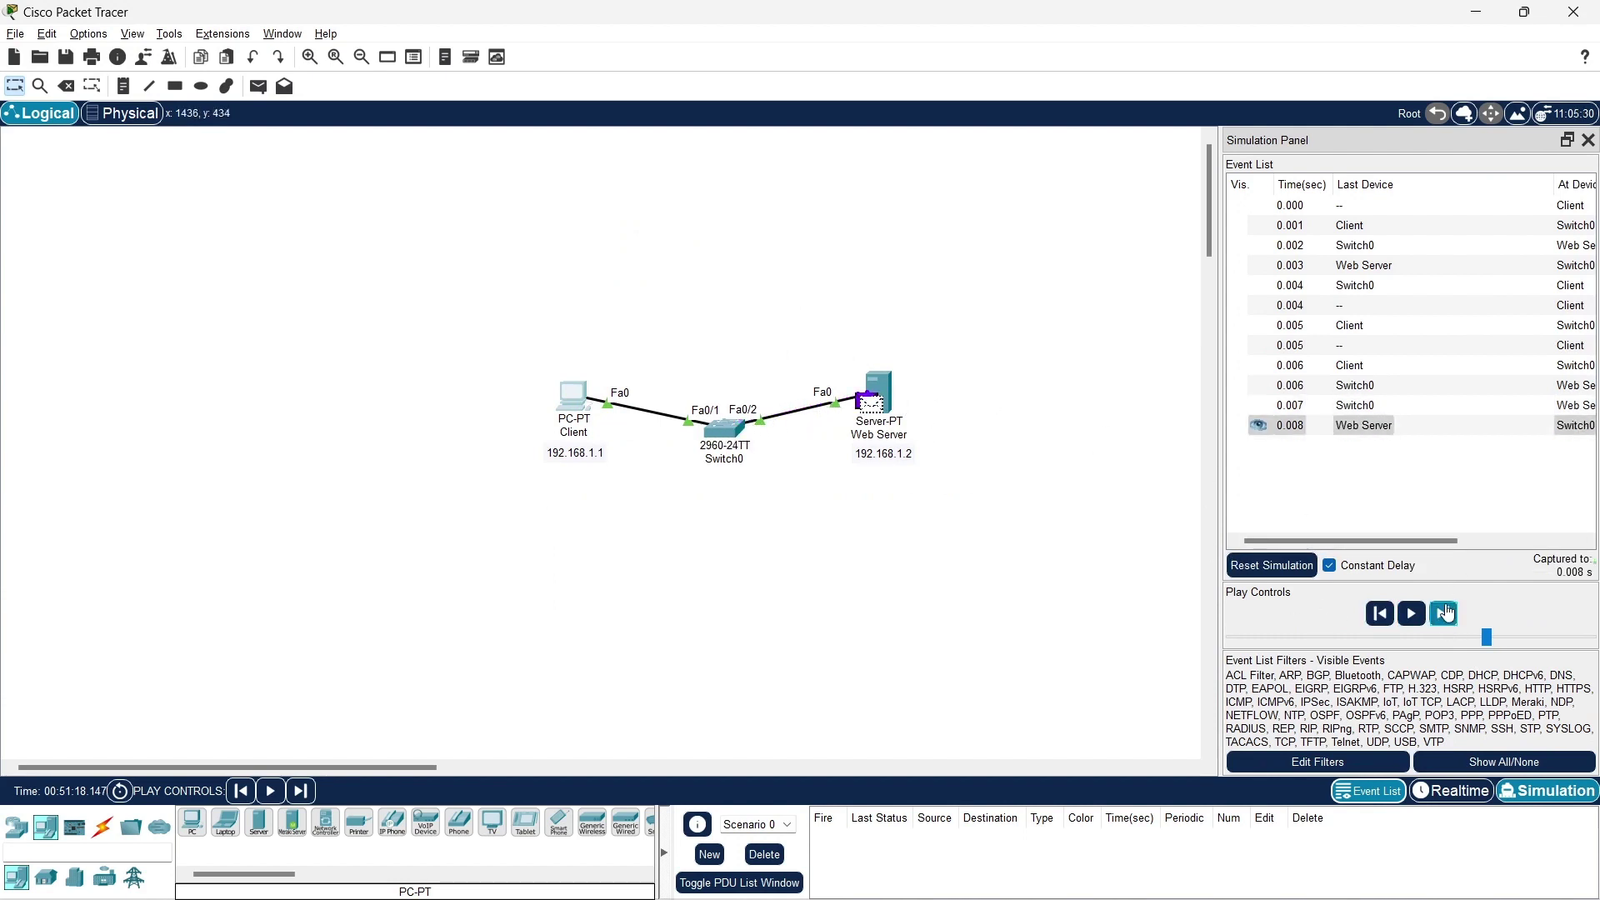
click(1444, 614)
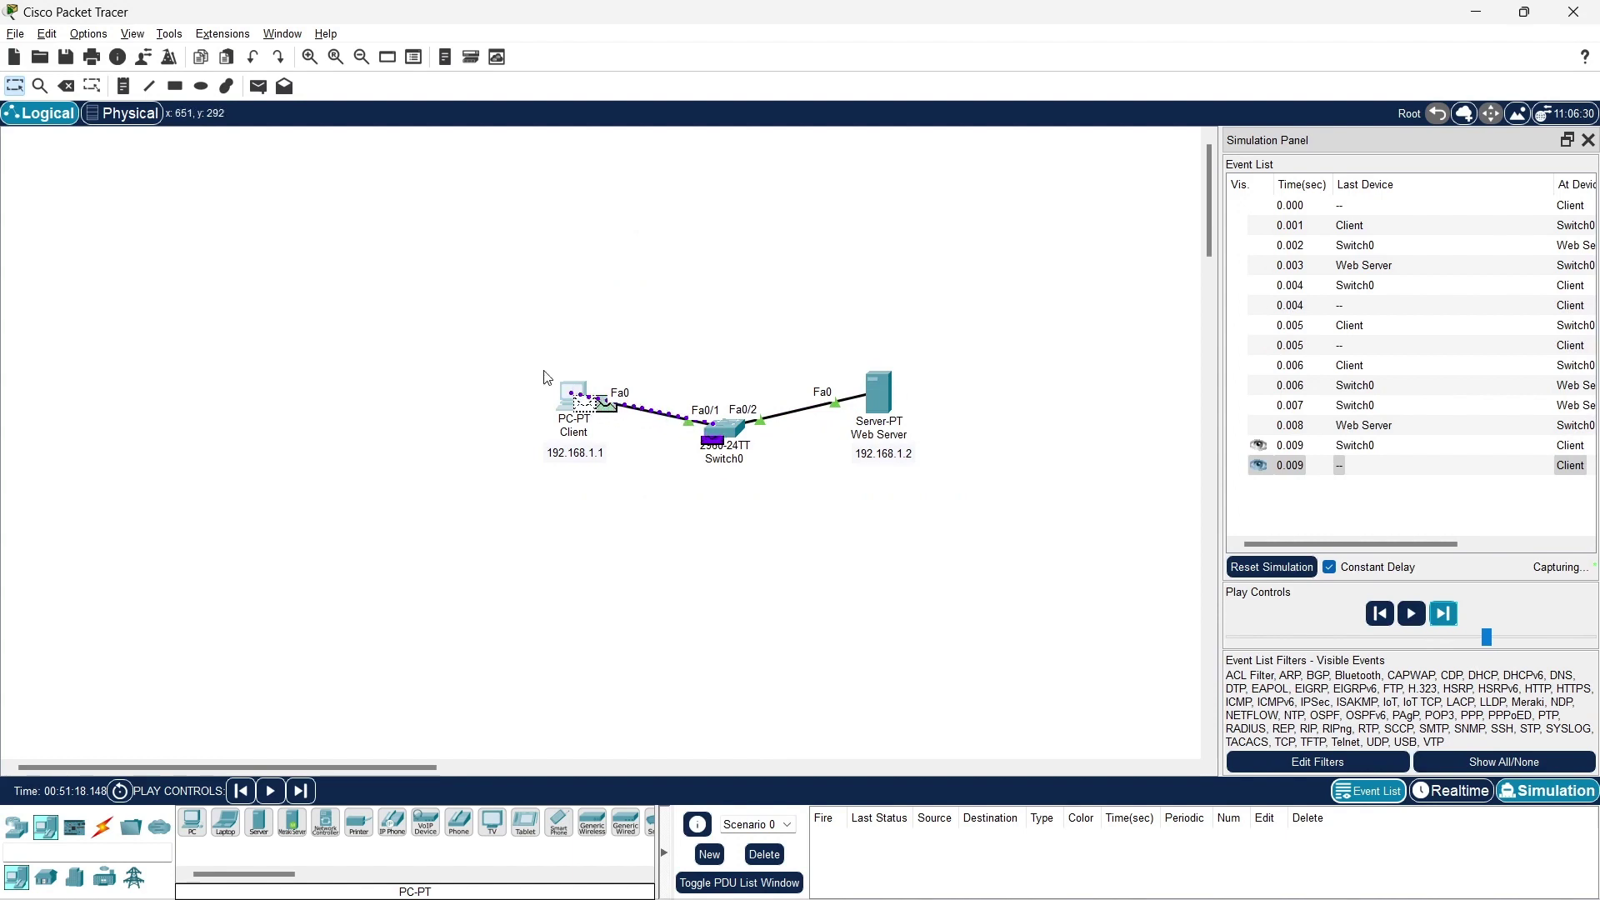
Examine the loaded web page and its IP-based URL in the Client's web browser.
click(571, 392)
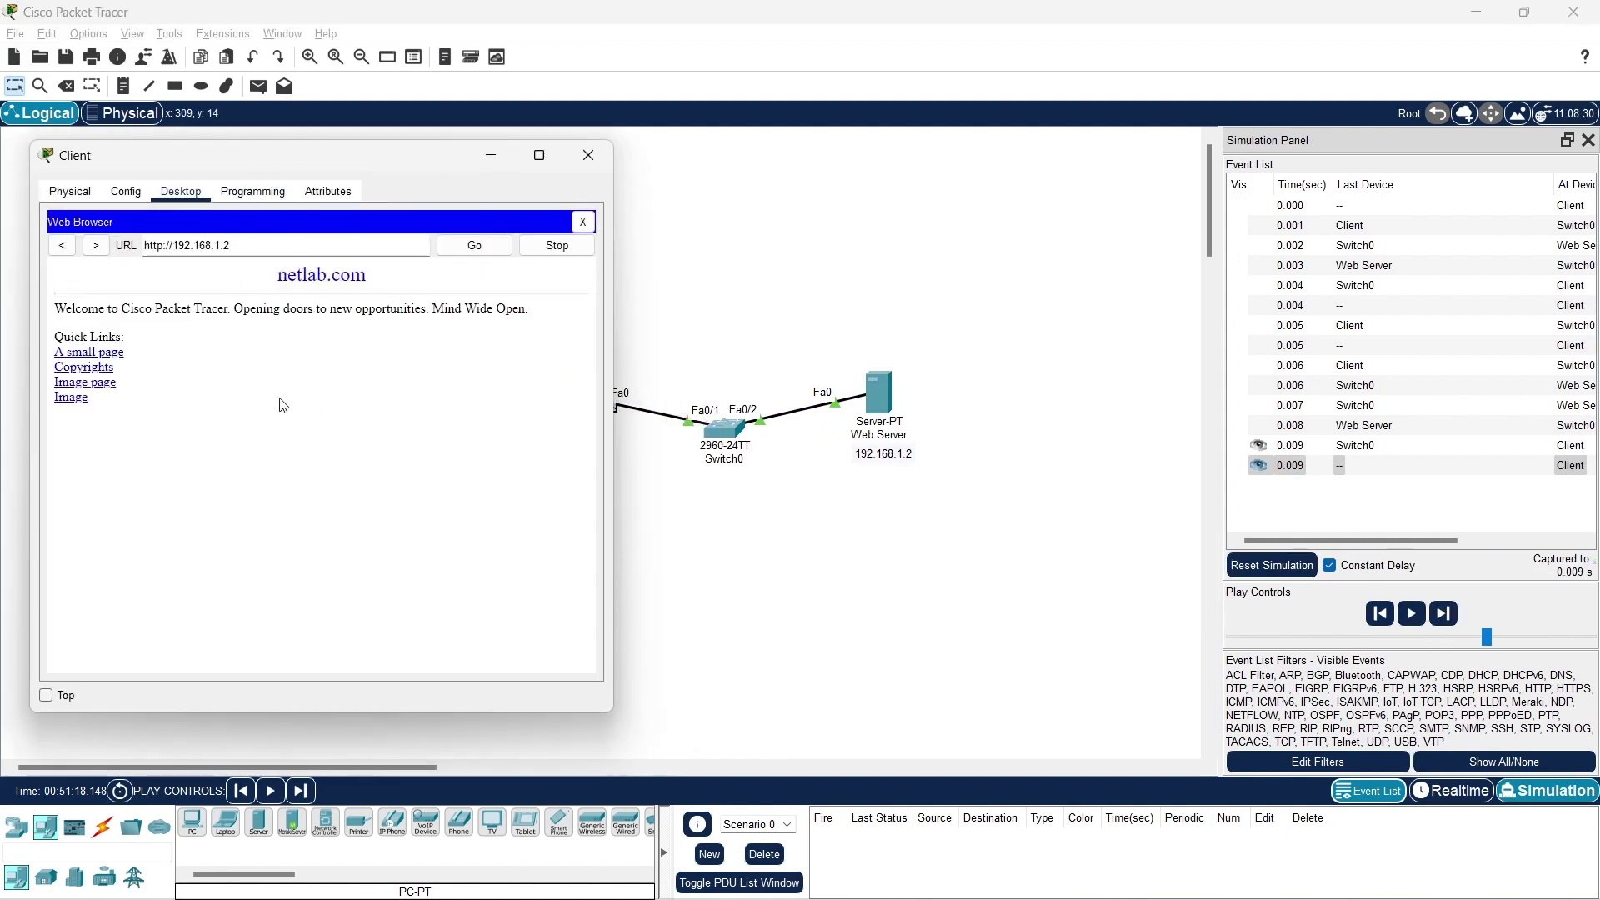
drag(284, 405, 79, 265)
click(472, 249)
triple_click(262, 252)
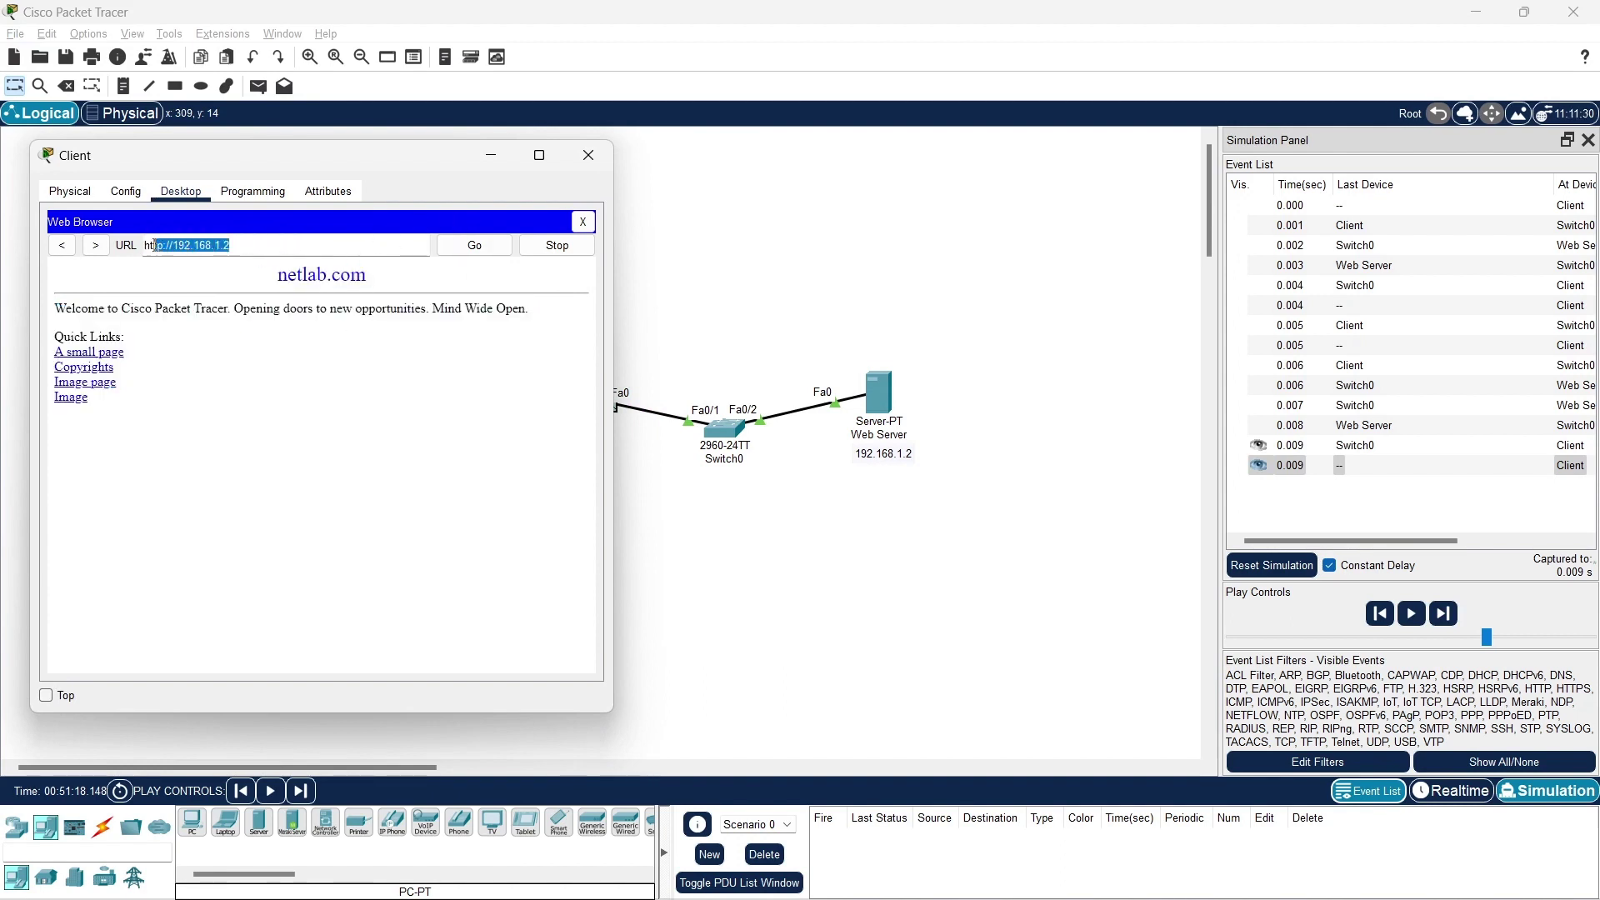
click(381, 248)
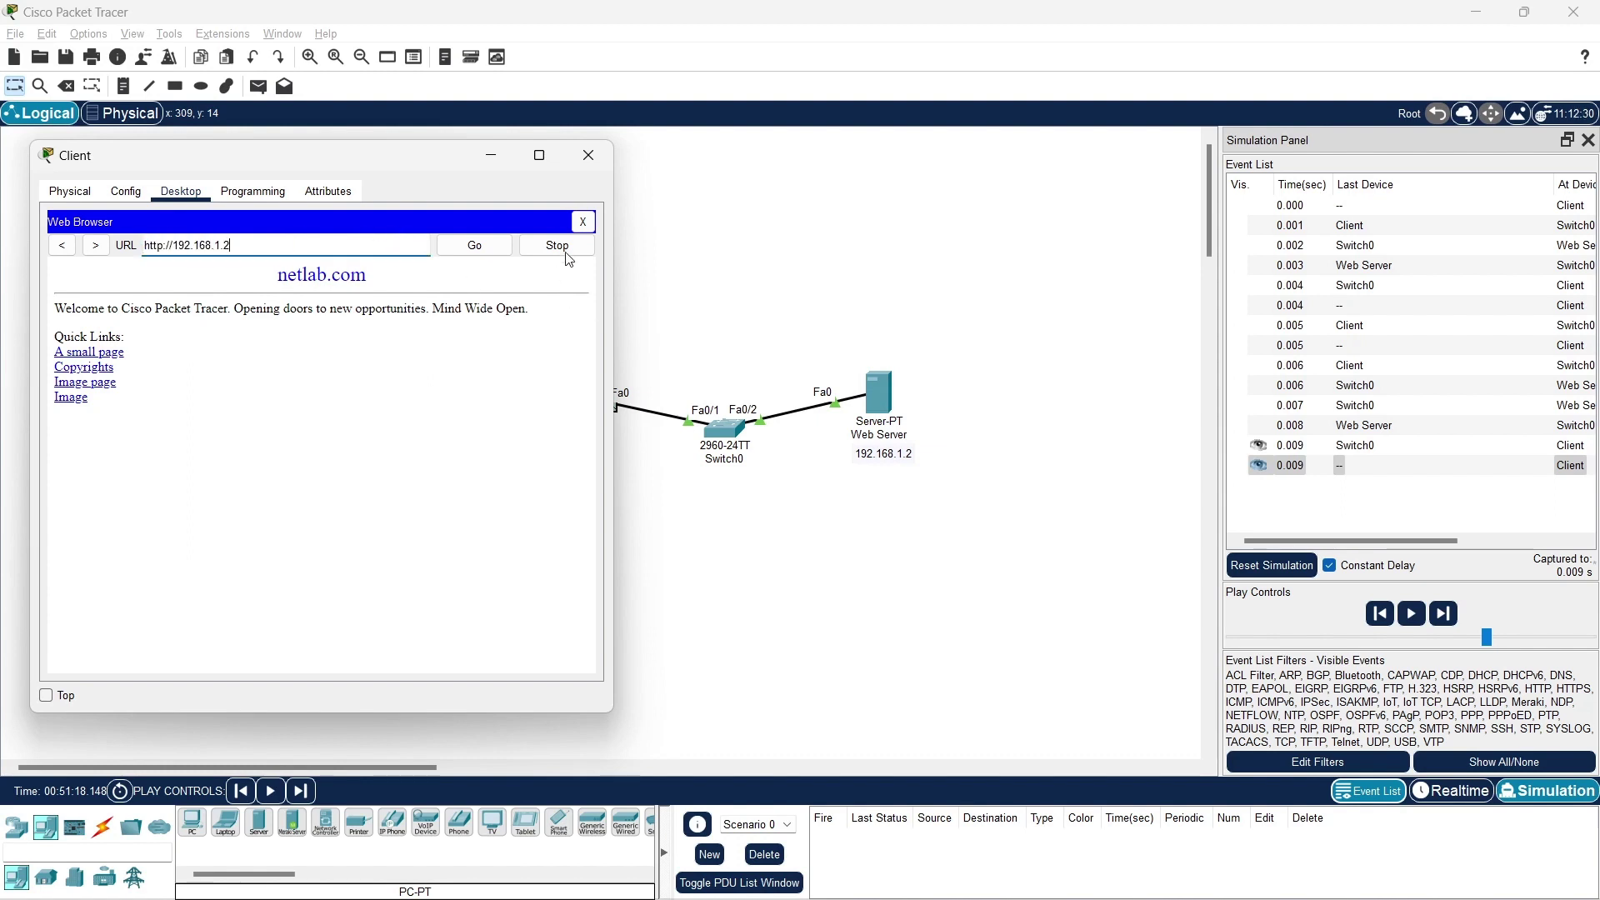
click(703, 242)
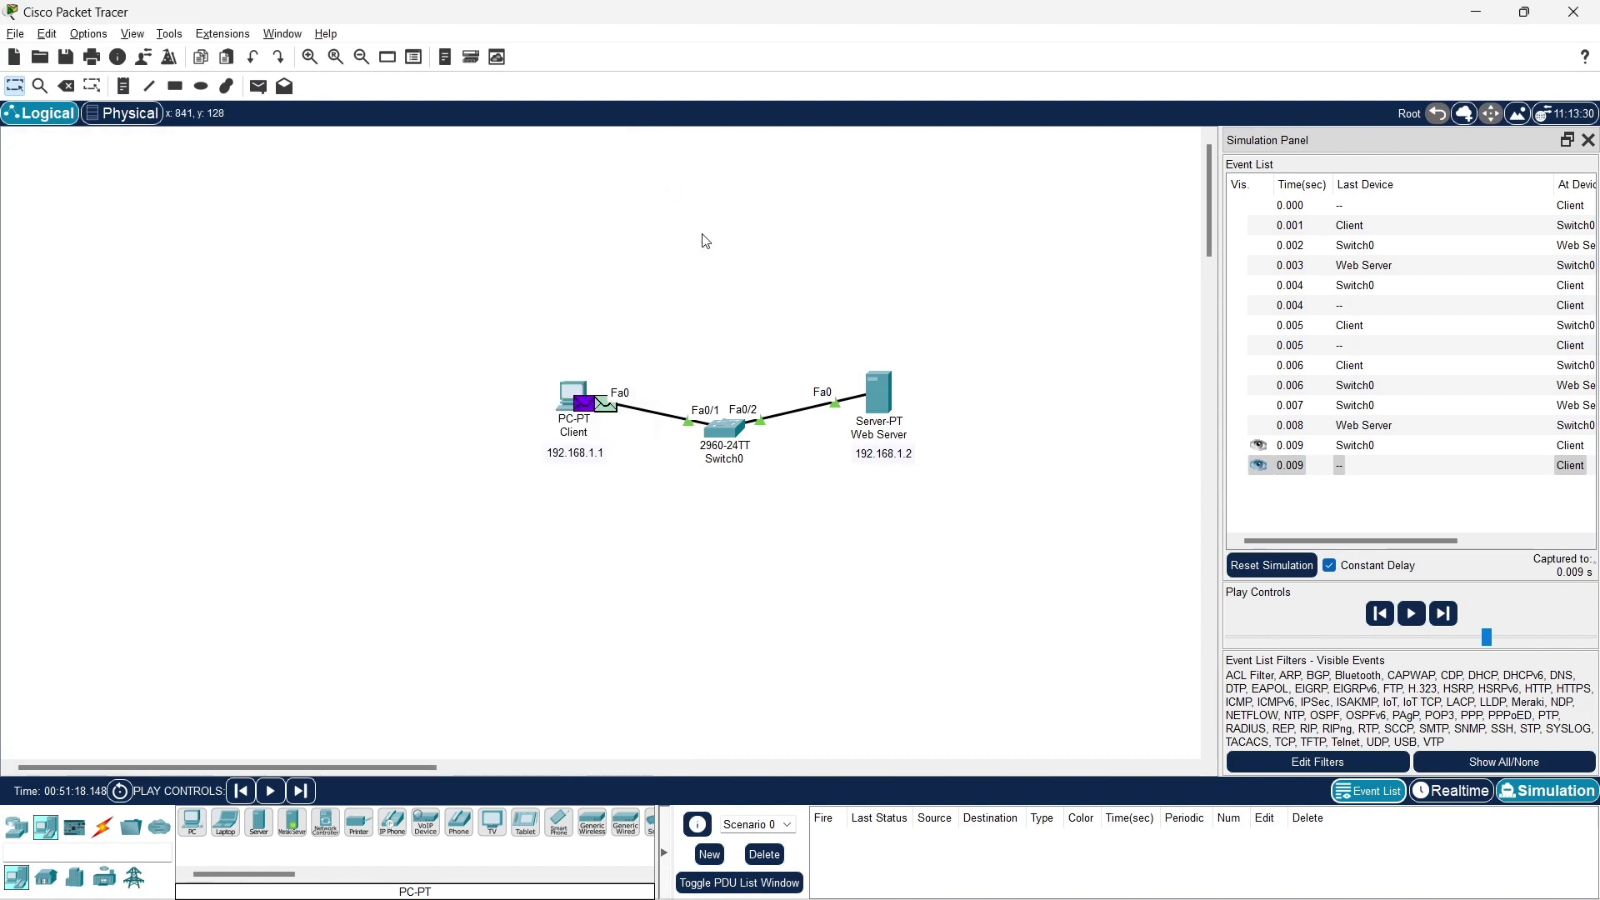
In the topology containing the DNS Server, add a DNS A record on that server mapping netlab.com to 192.168.1.2.
key(alt+Tab)
key(alt+Tab)
key(alt+Tab)
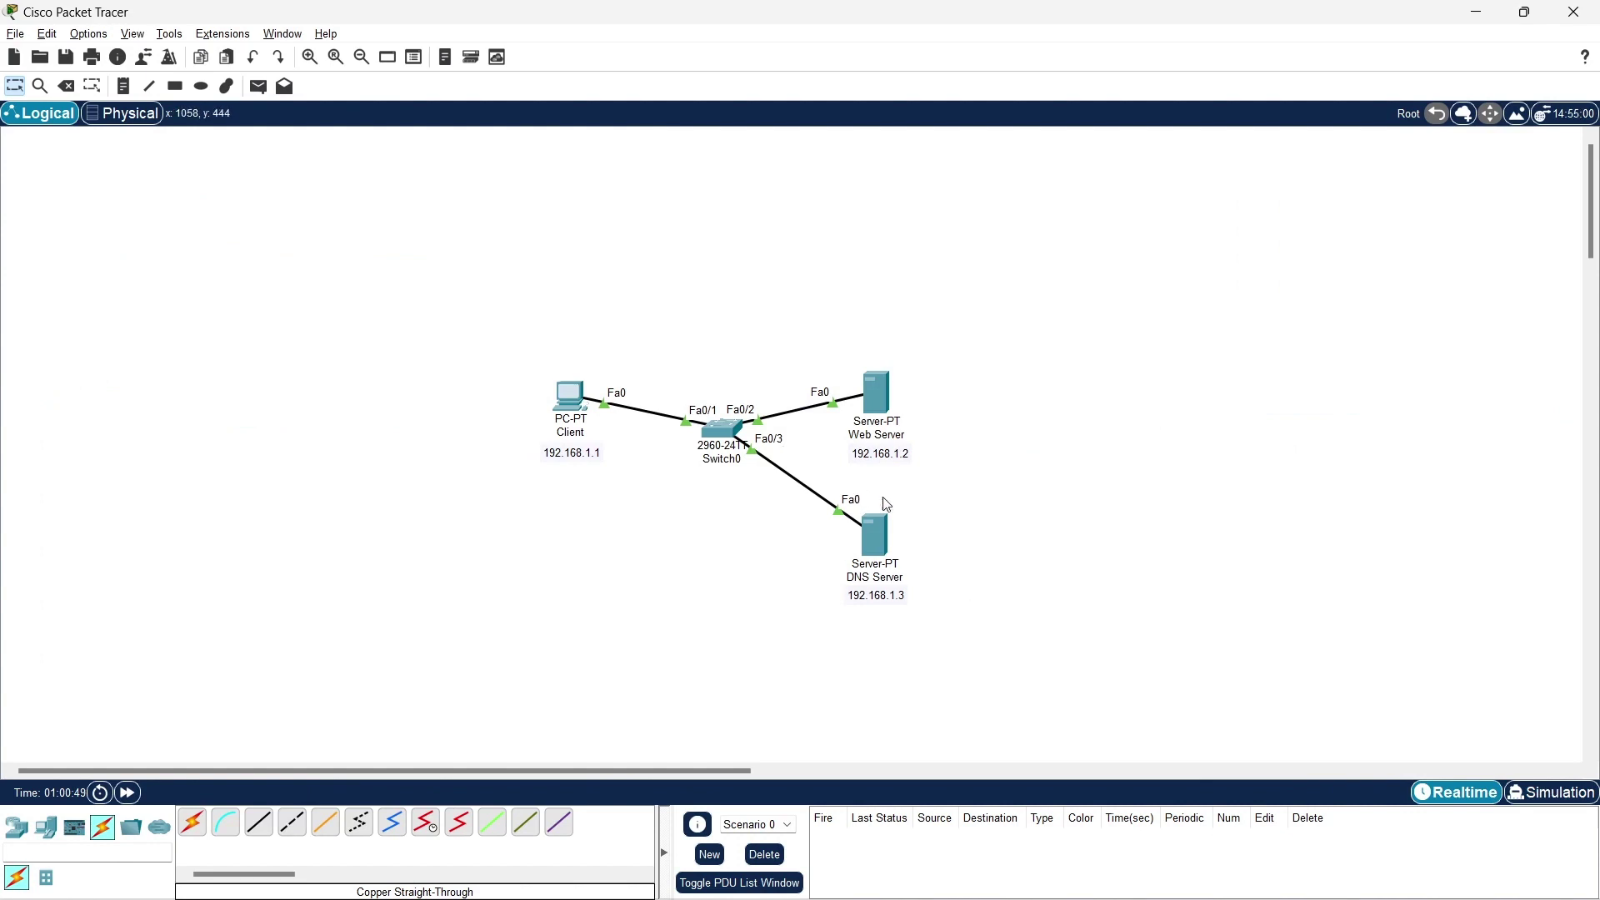
click(874, 534)
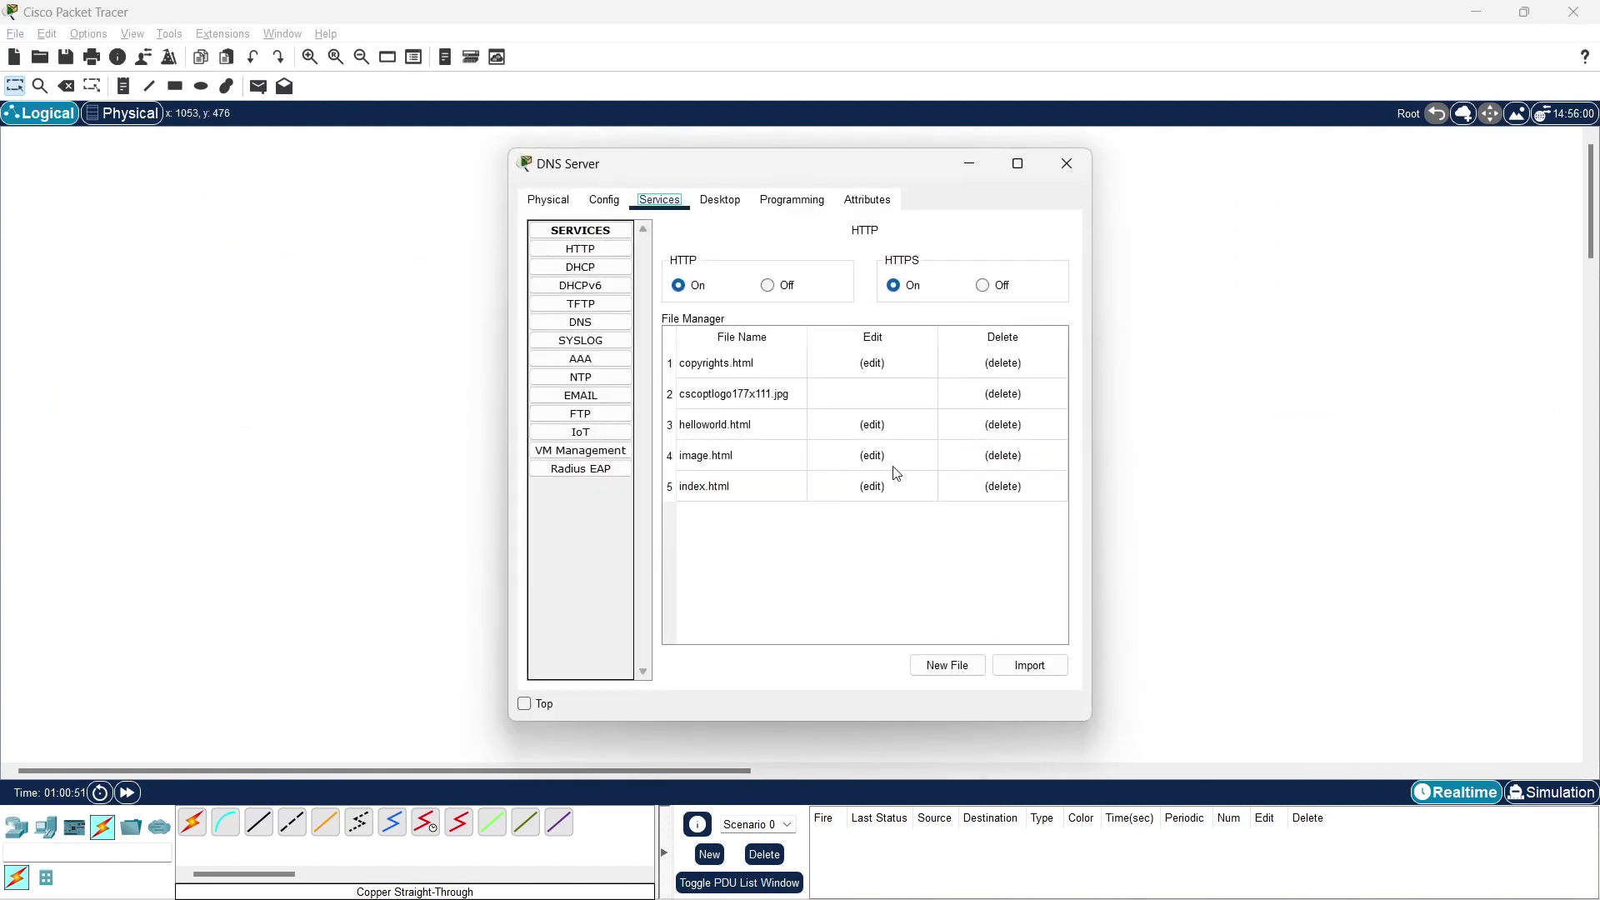
click(603, 330)
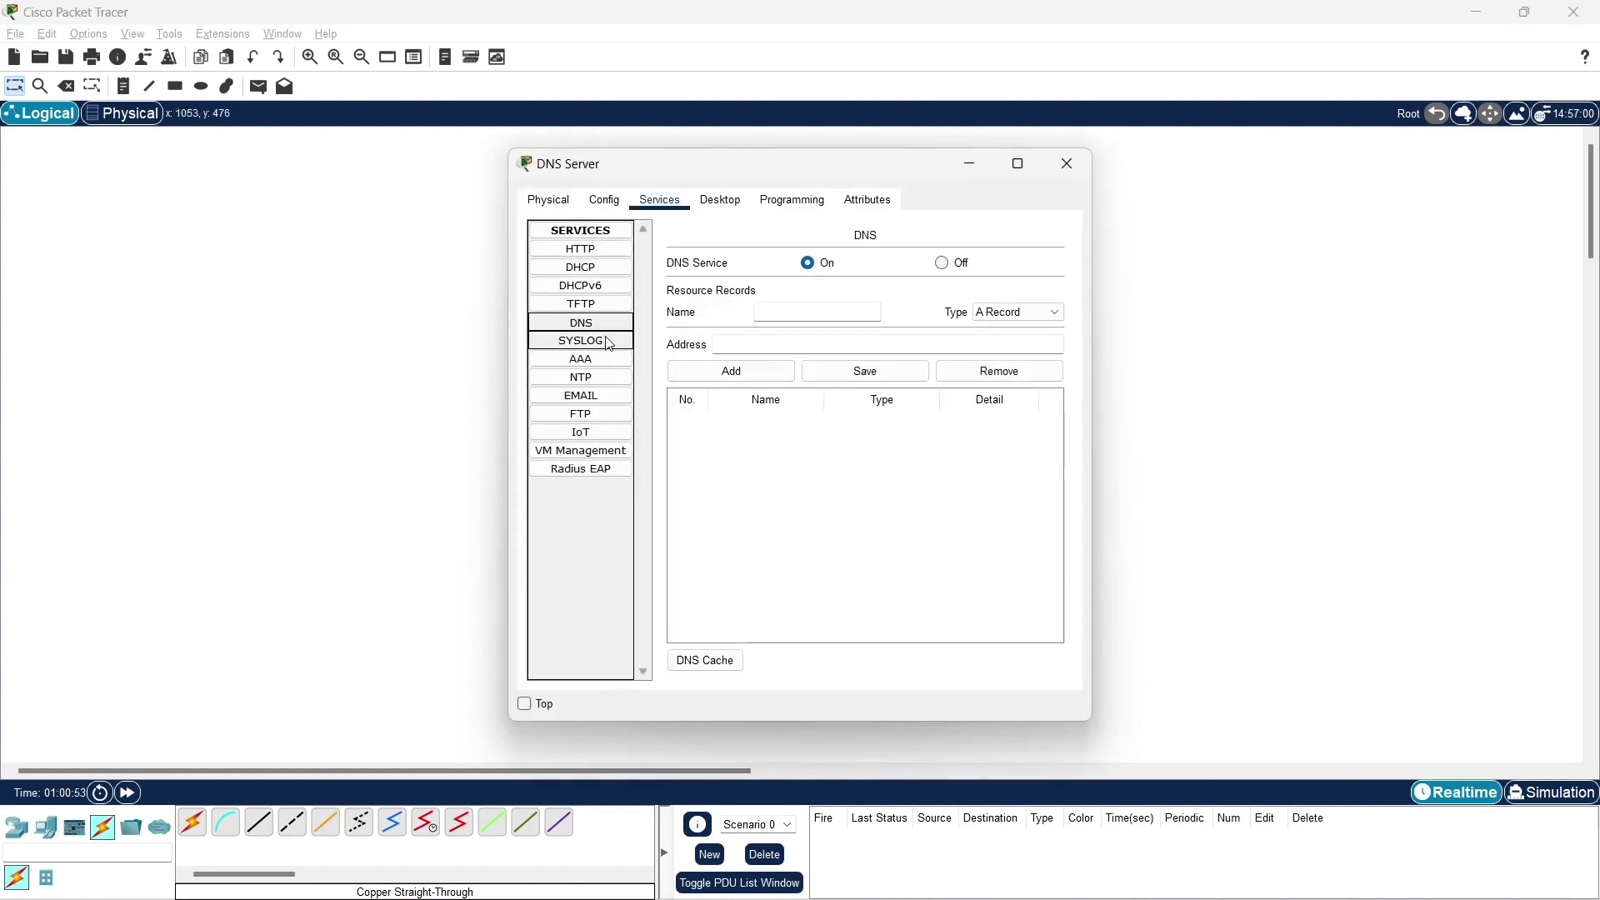
click(832, 314)
drag(783, 171, 1178, 190)
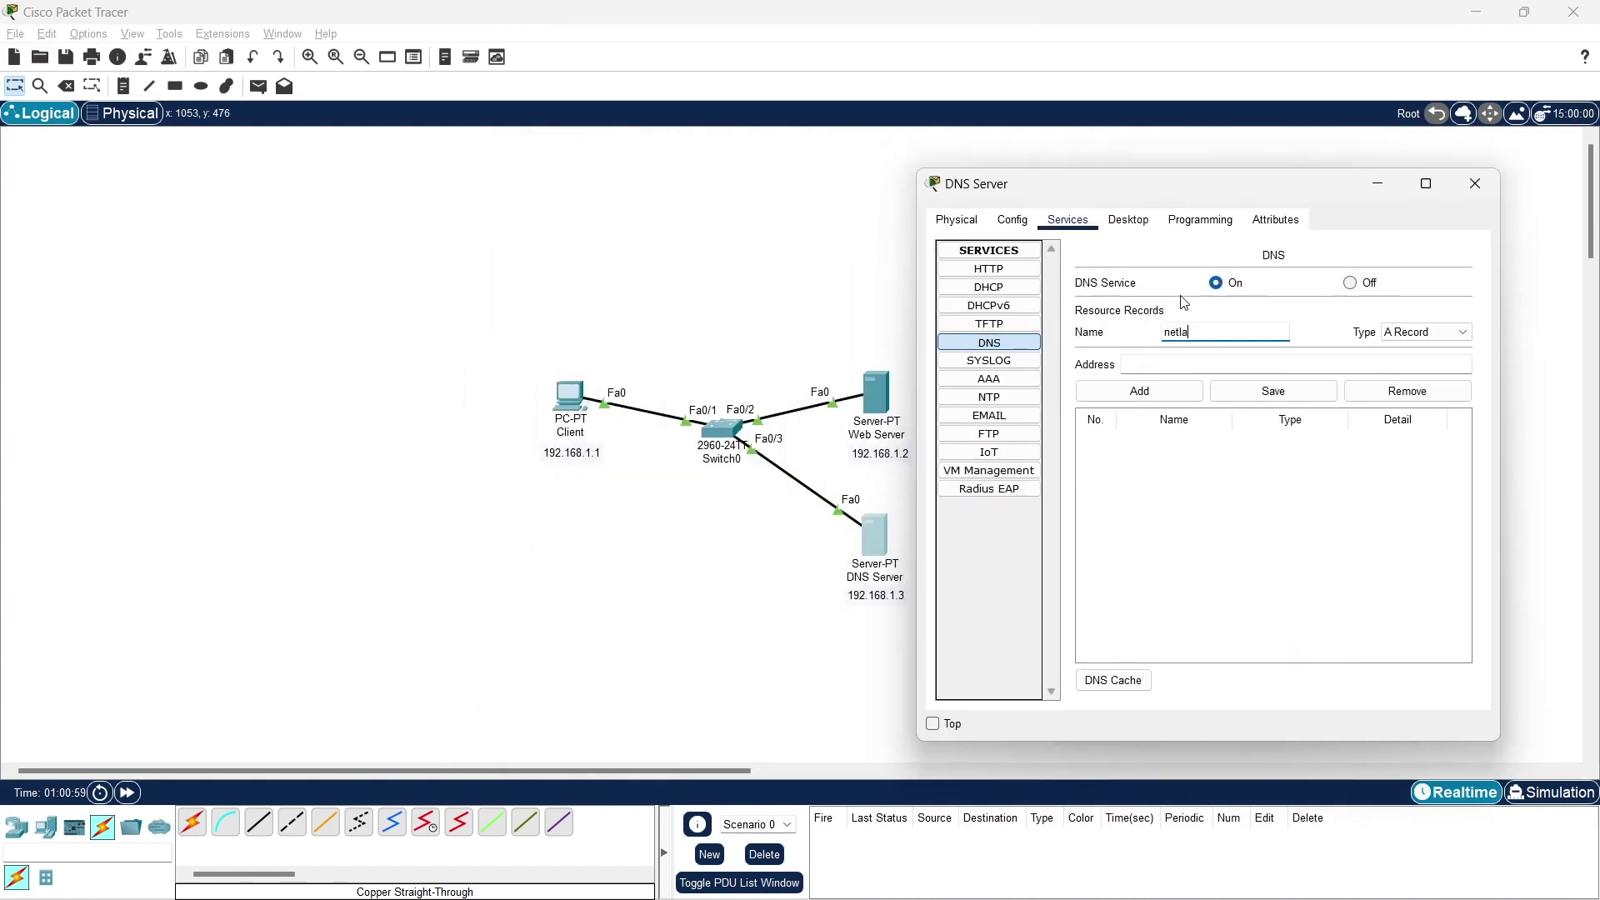
click(1332, 364)
text(192.168.1.2)
click(1140, 391)
click(1377, 184)
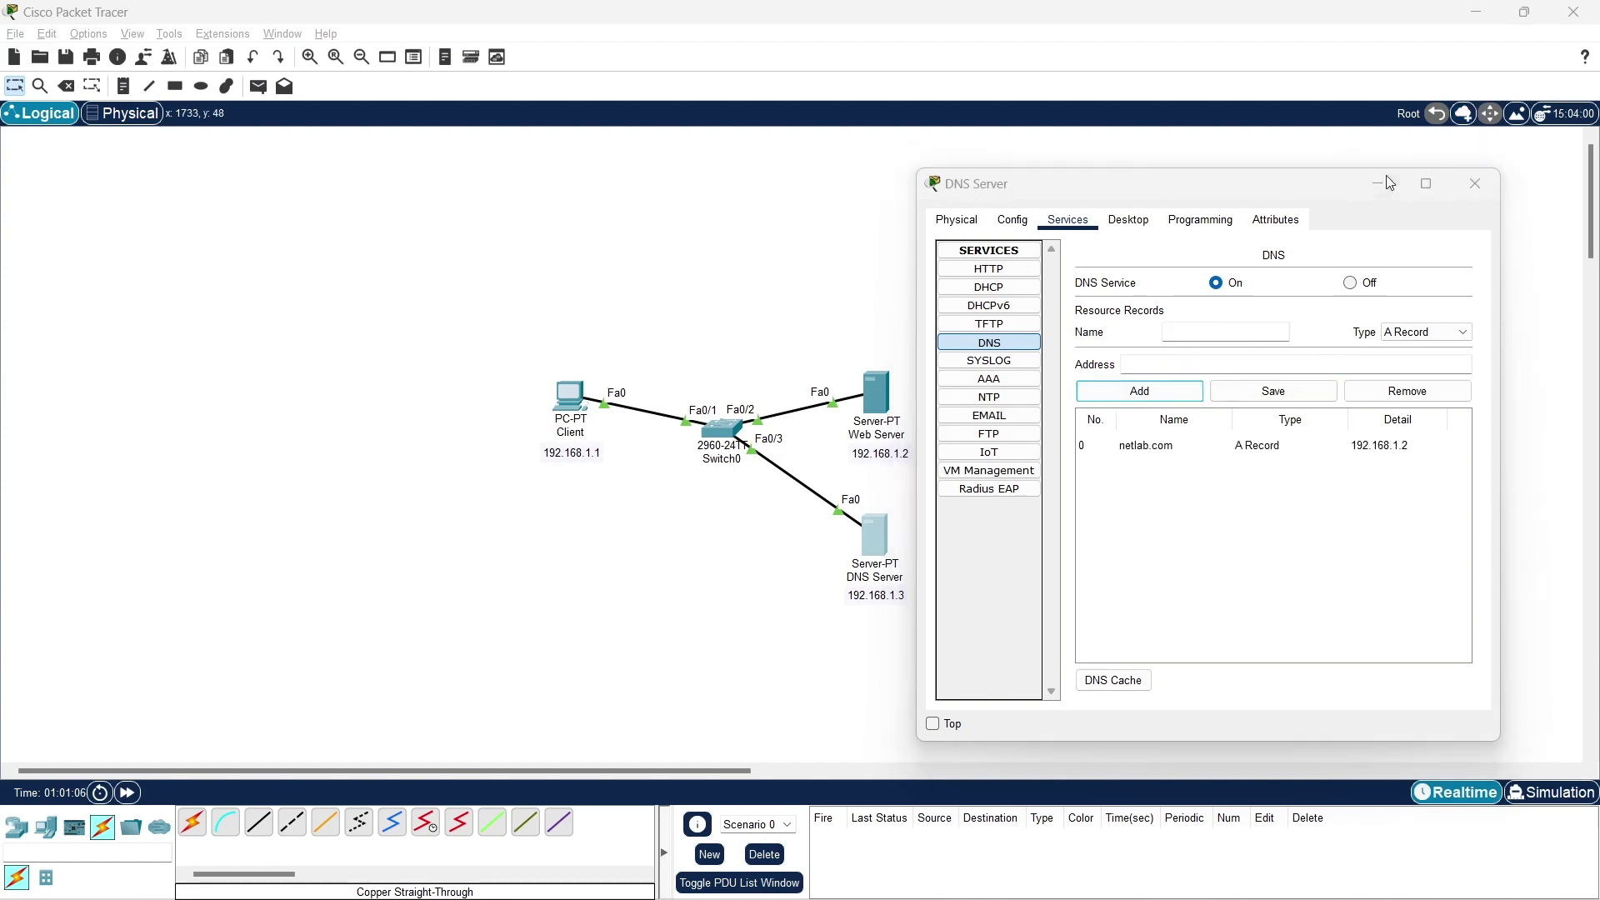
Switch to simulation mode and request netlab.com from the Client PC's web browser.
click(1551, 791)
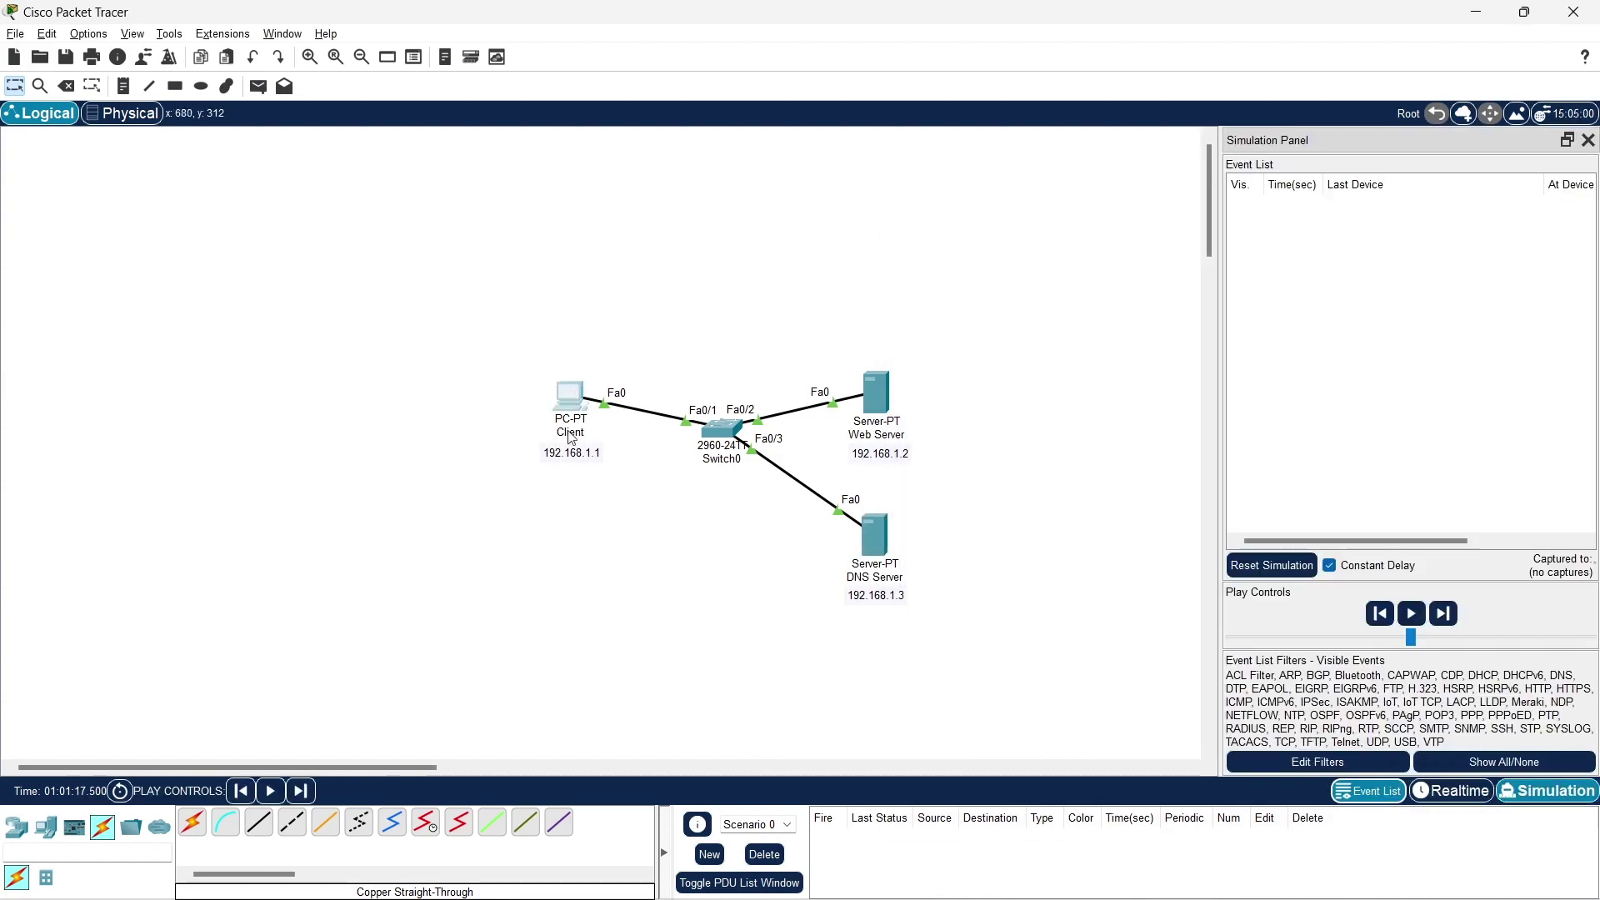
click(569, 393)
drag(868, 168, 287, 178)
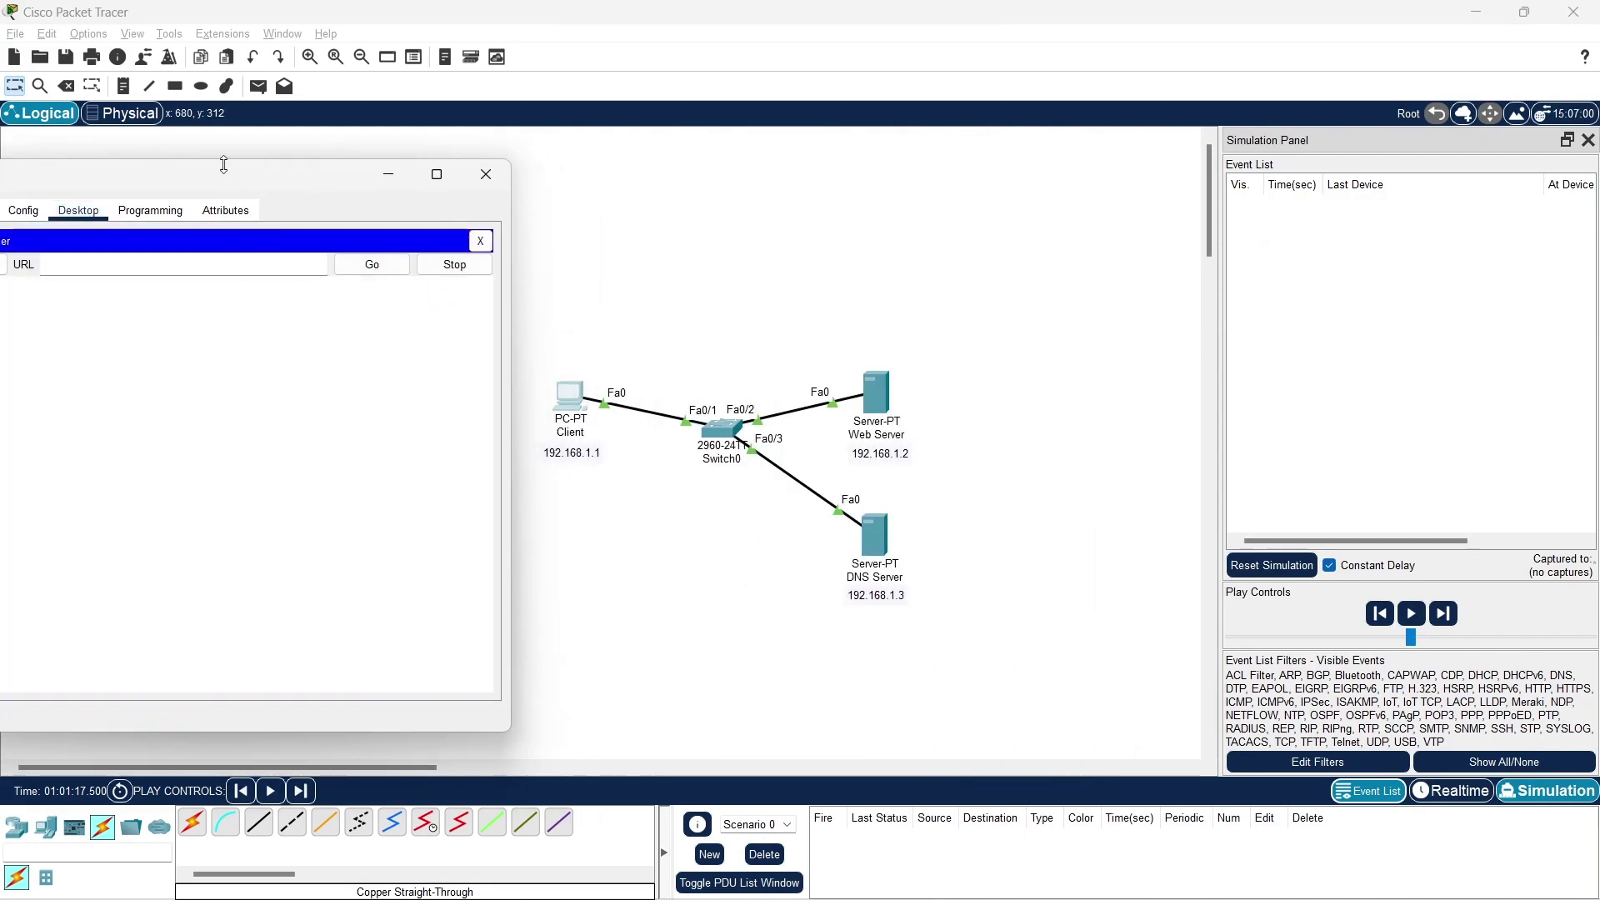
click(208, 265)
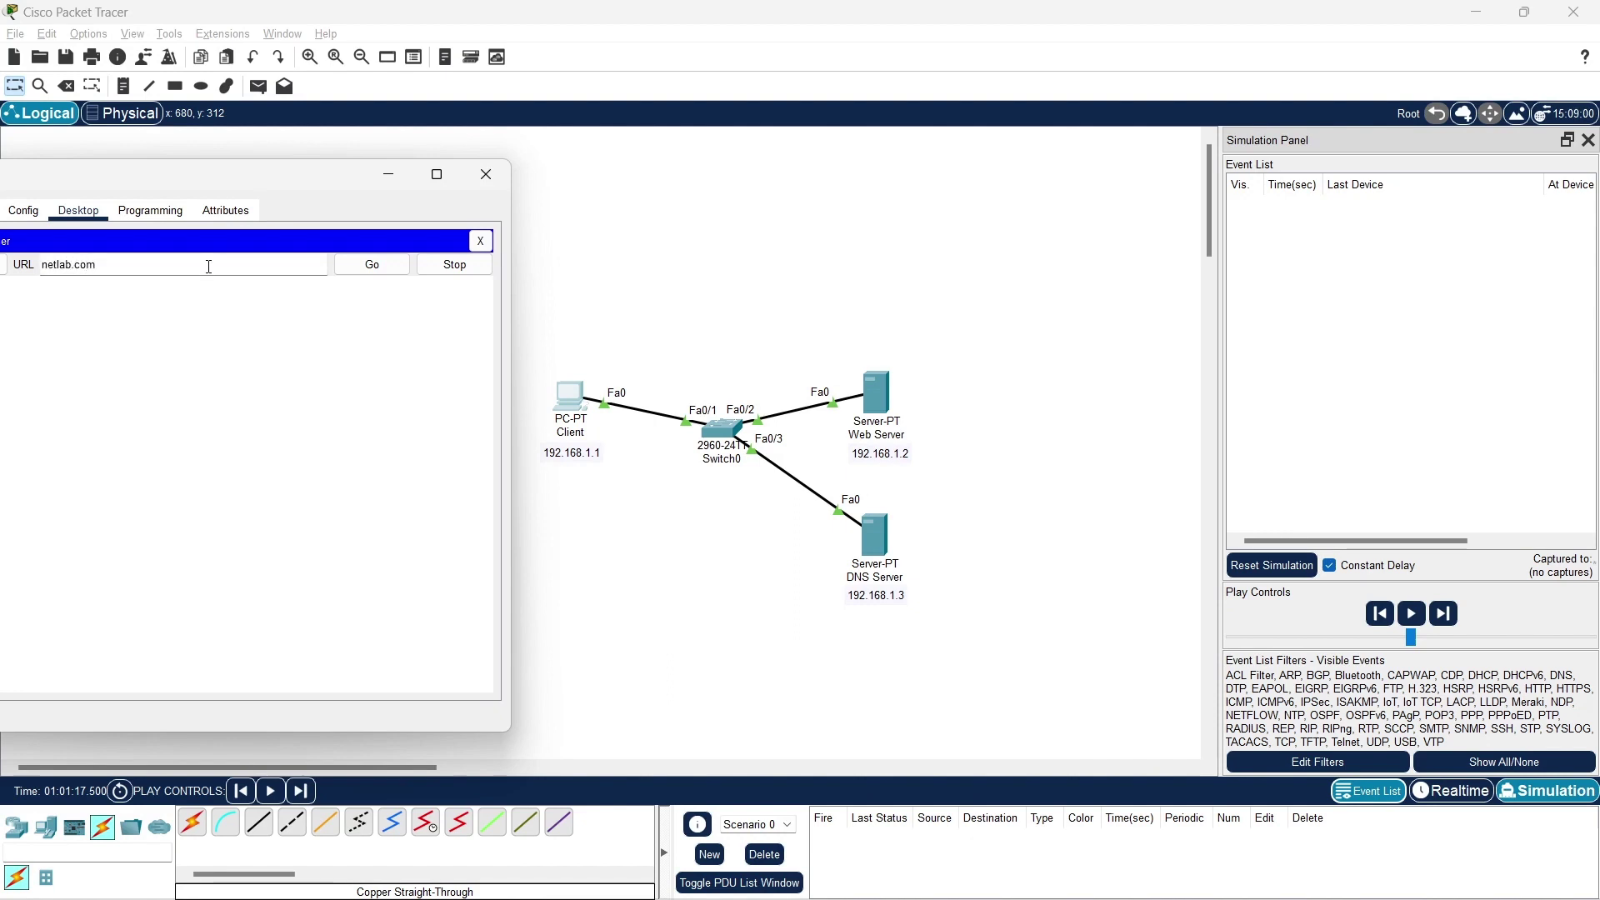
text(netlab.com)
click(372, 264)
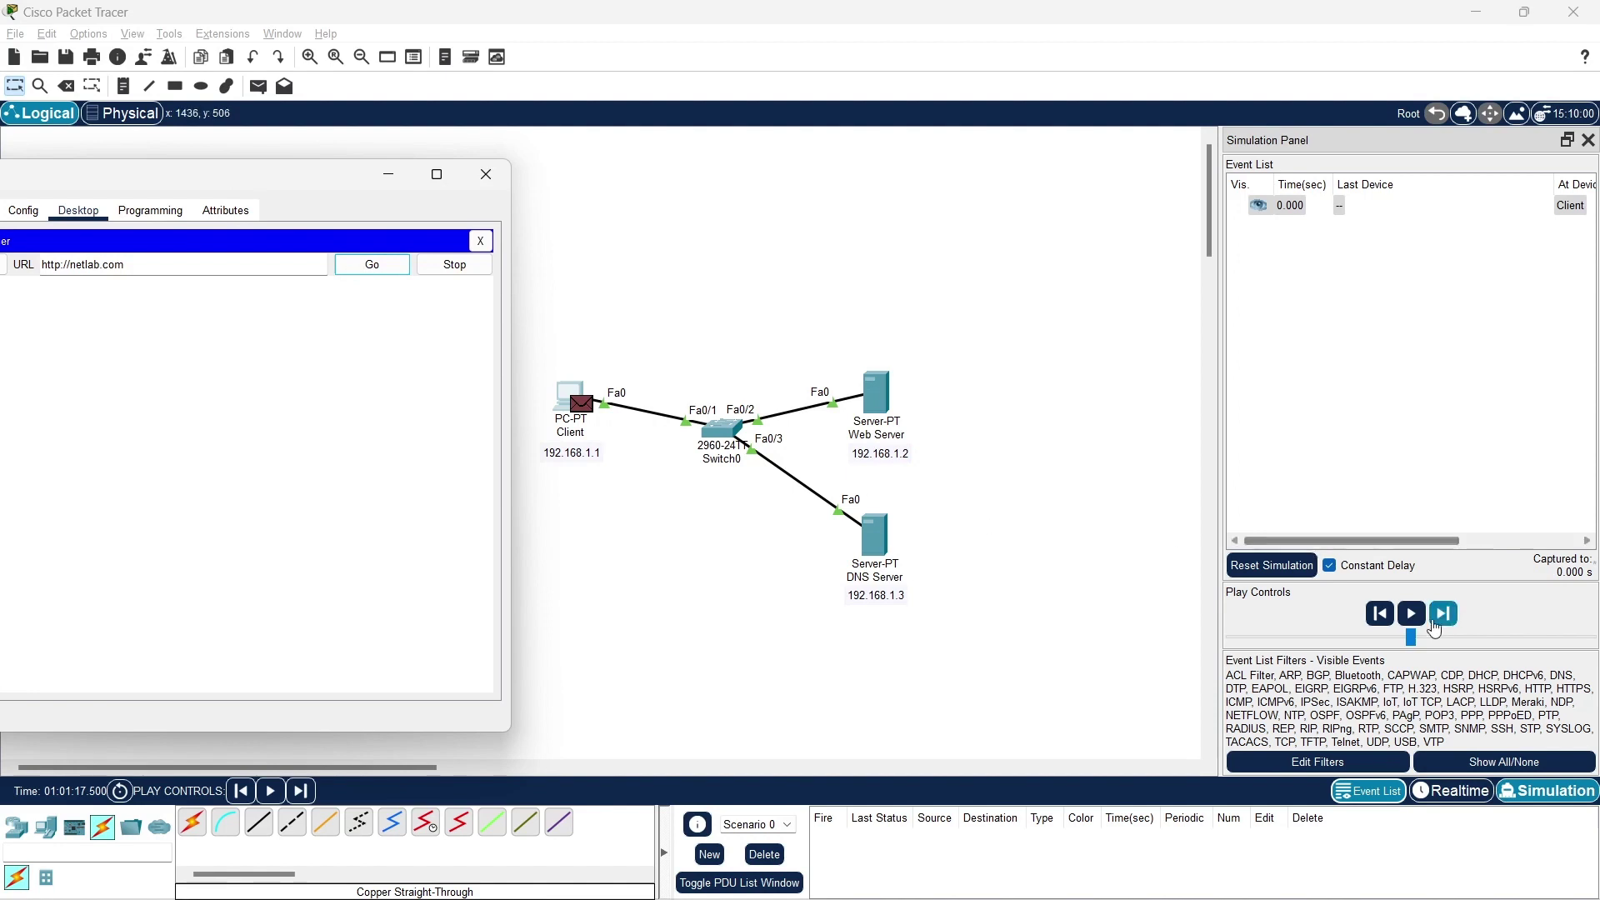
Advance the simulation until the DNS query reaches the DNS Server and inspect its inbound Layer 4 and Layer 7 details.
click(1440, 617)
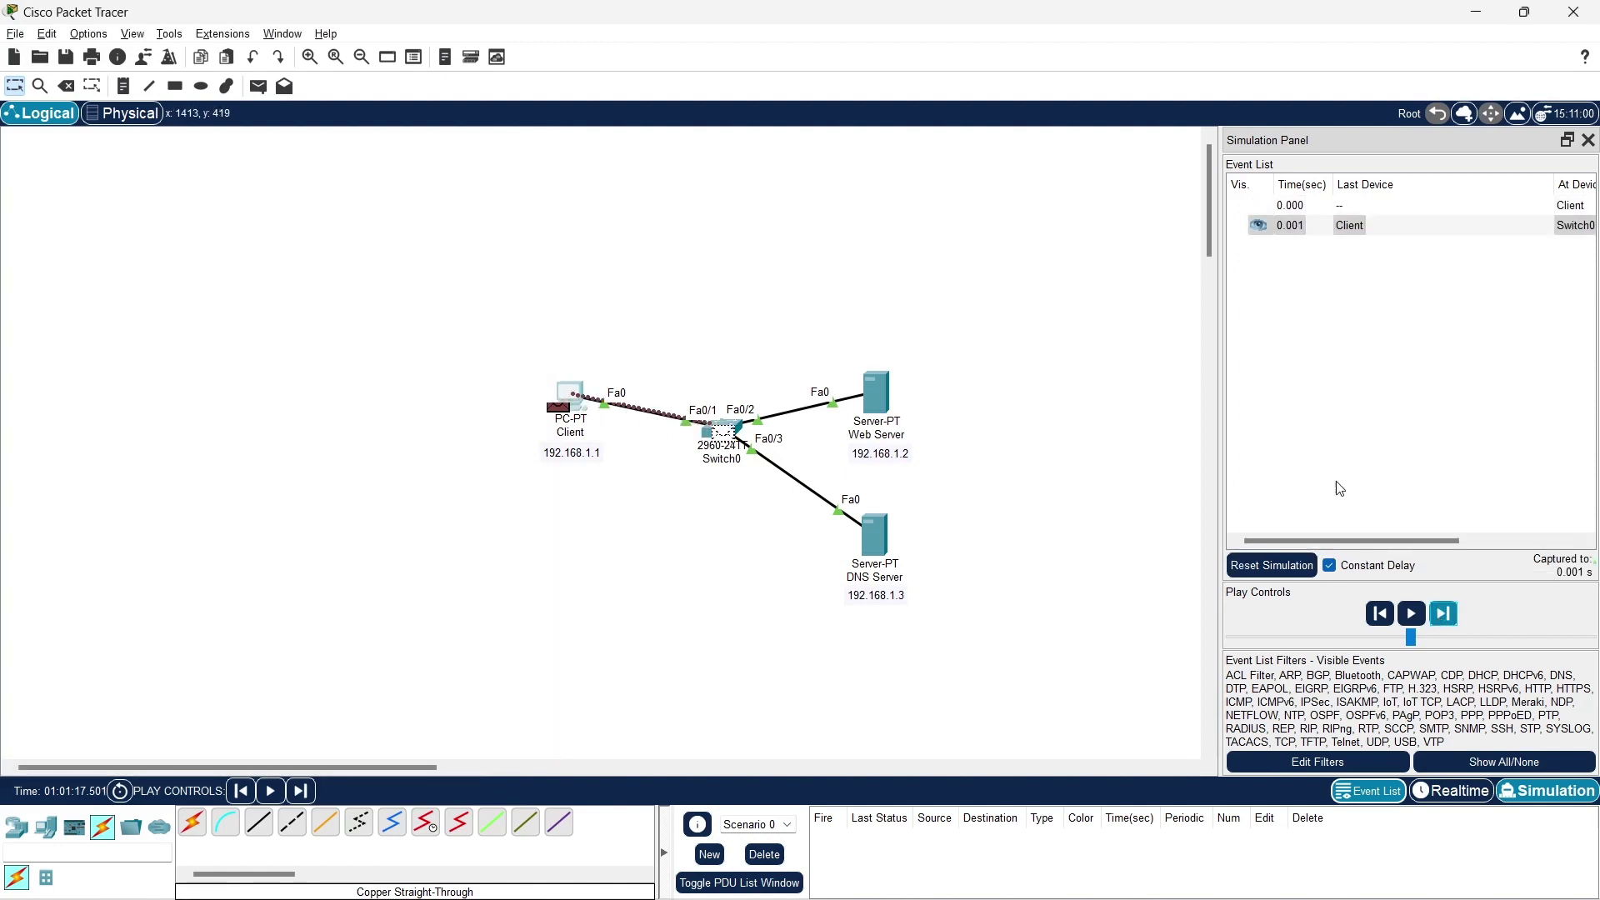
click(1442, 617)
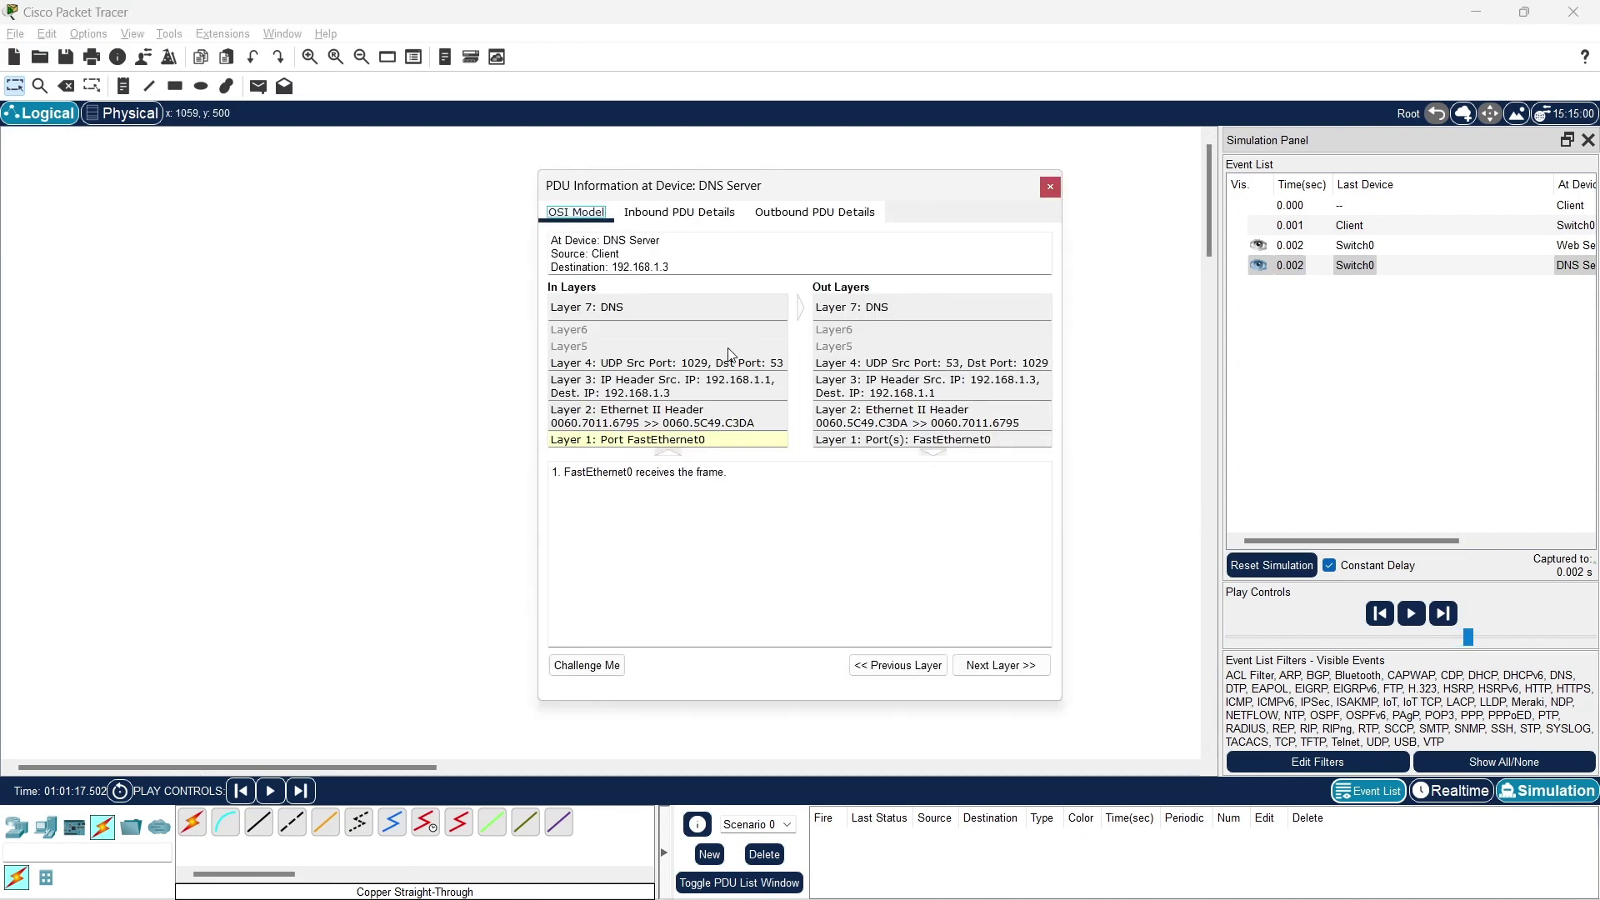
click(728, 357)
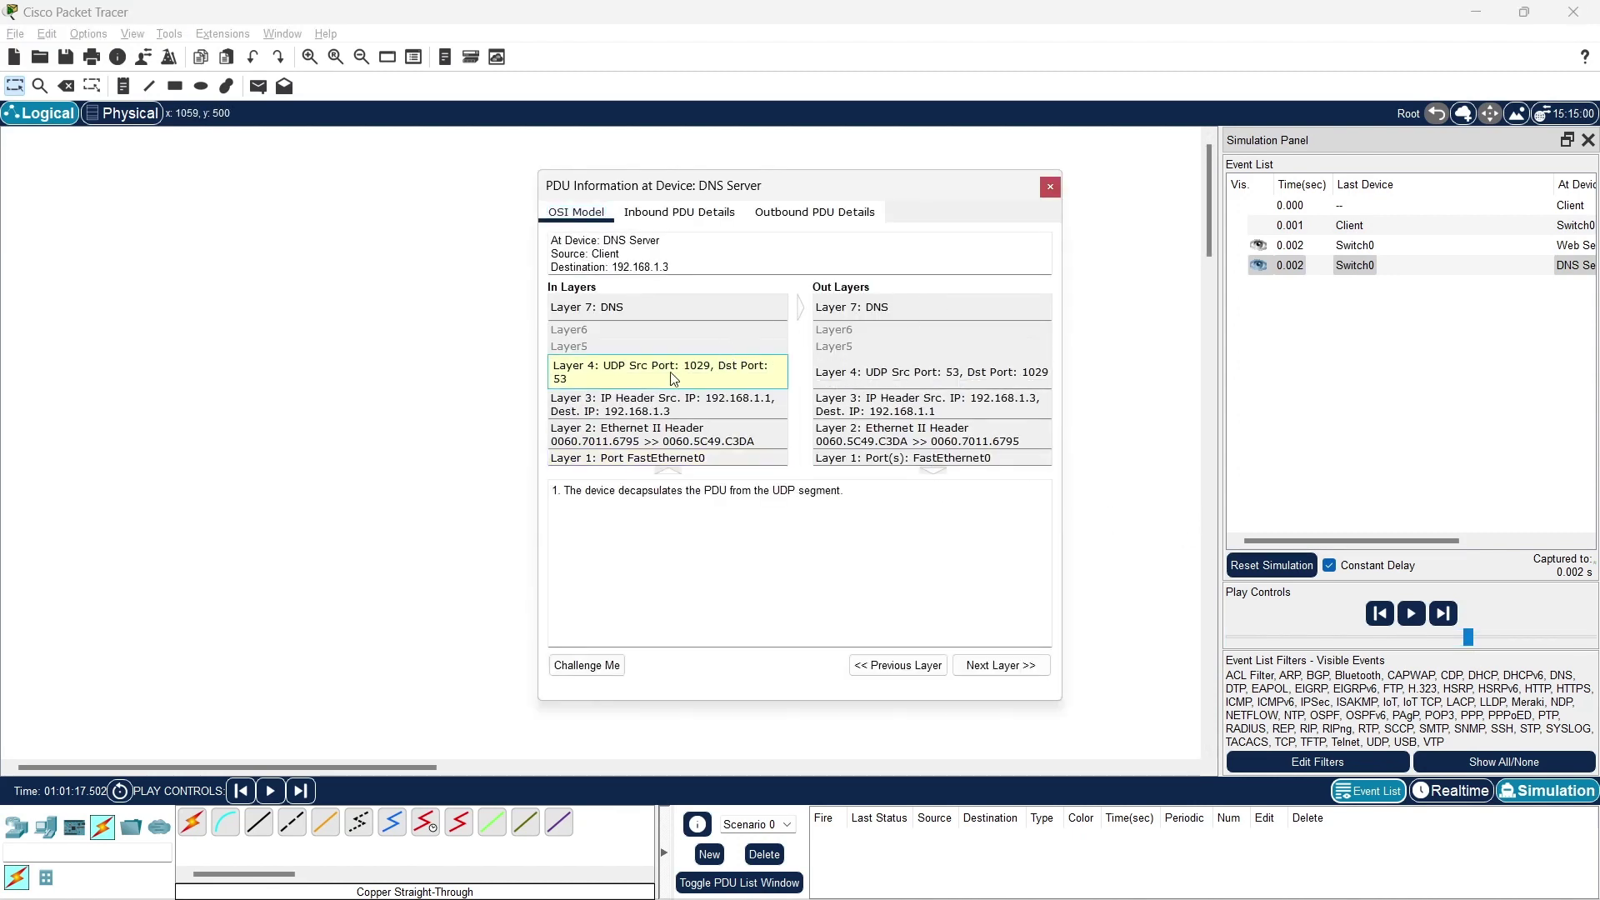
click(651, 317)
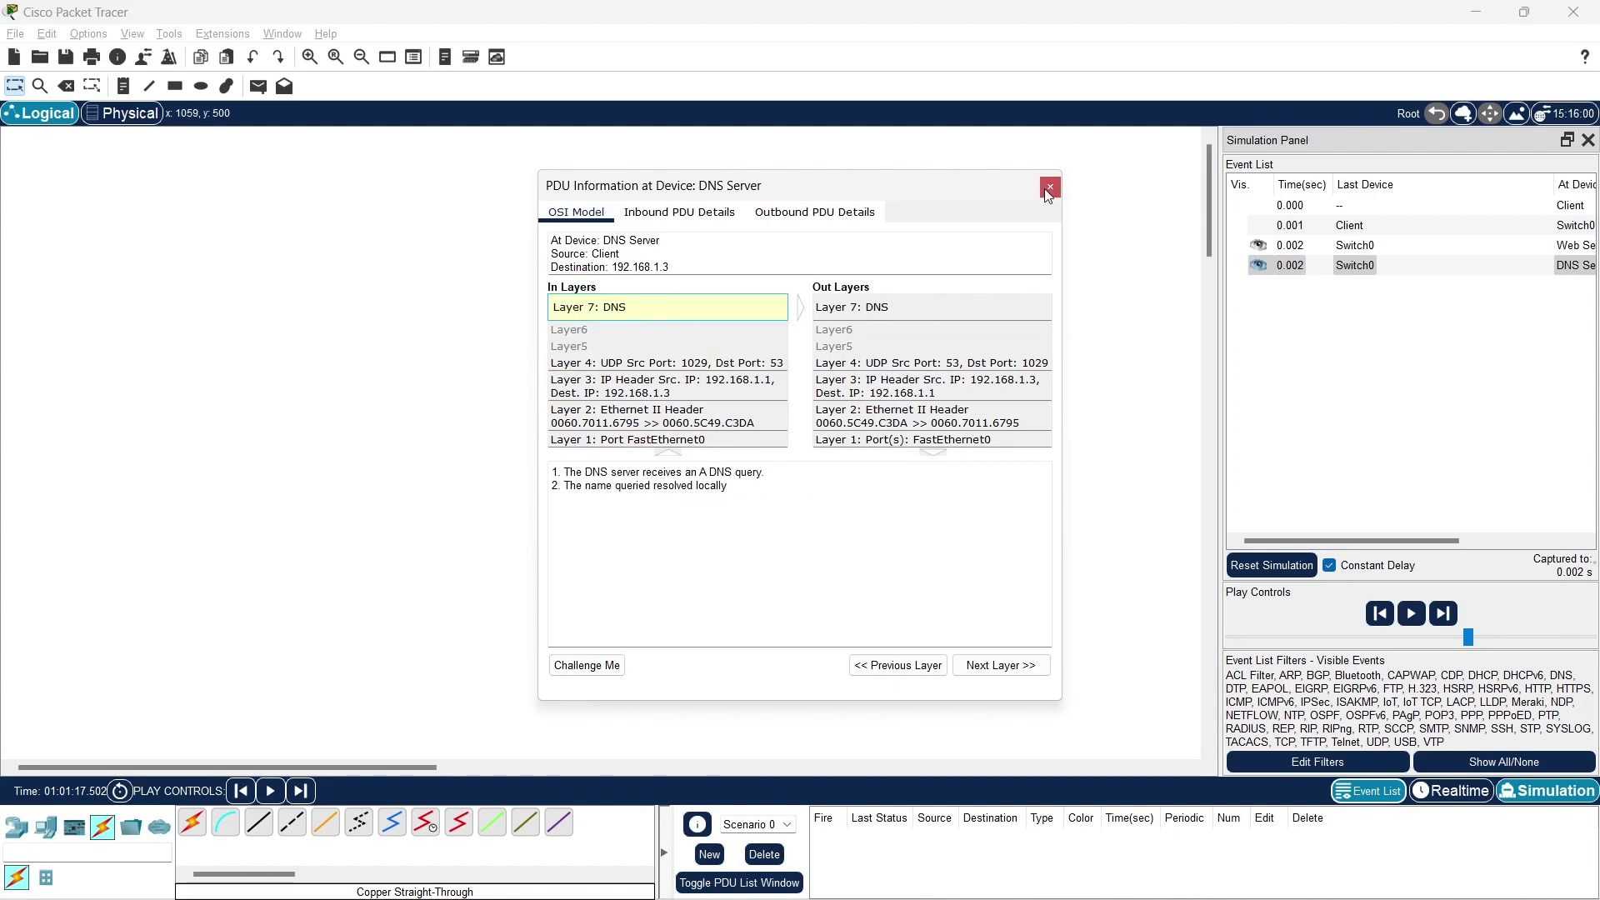
drag(962, 184, 394, 182)
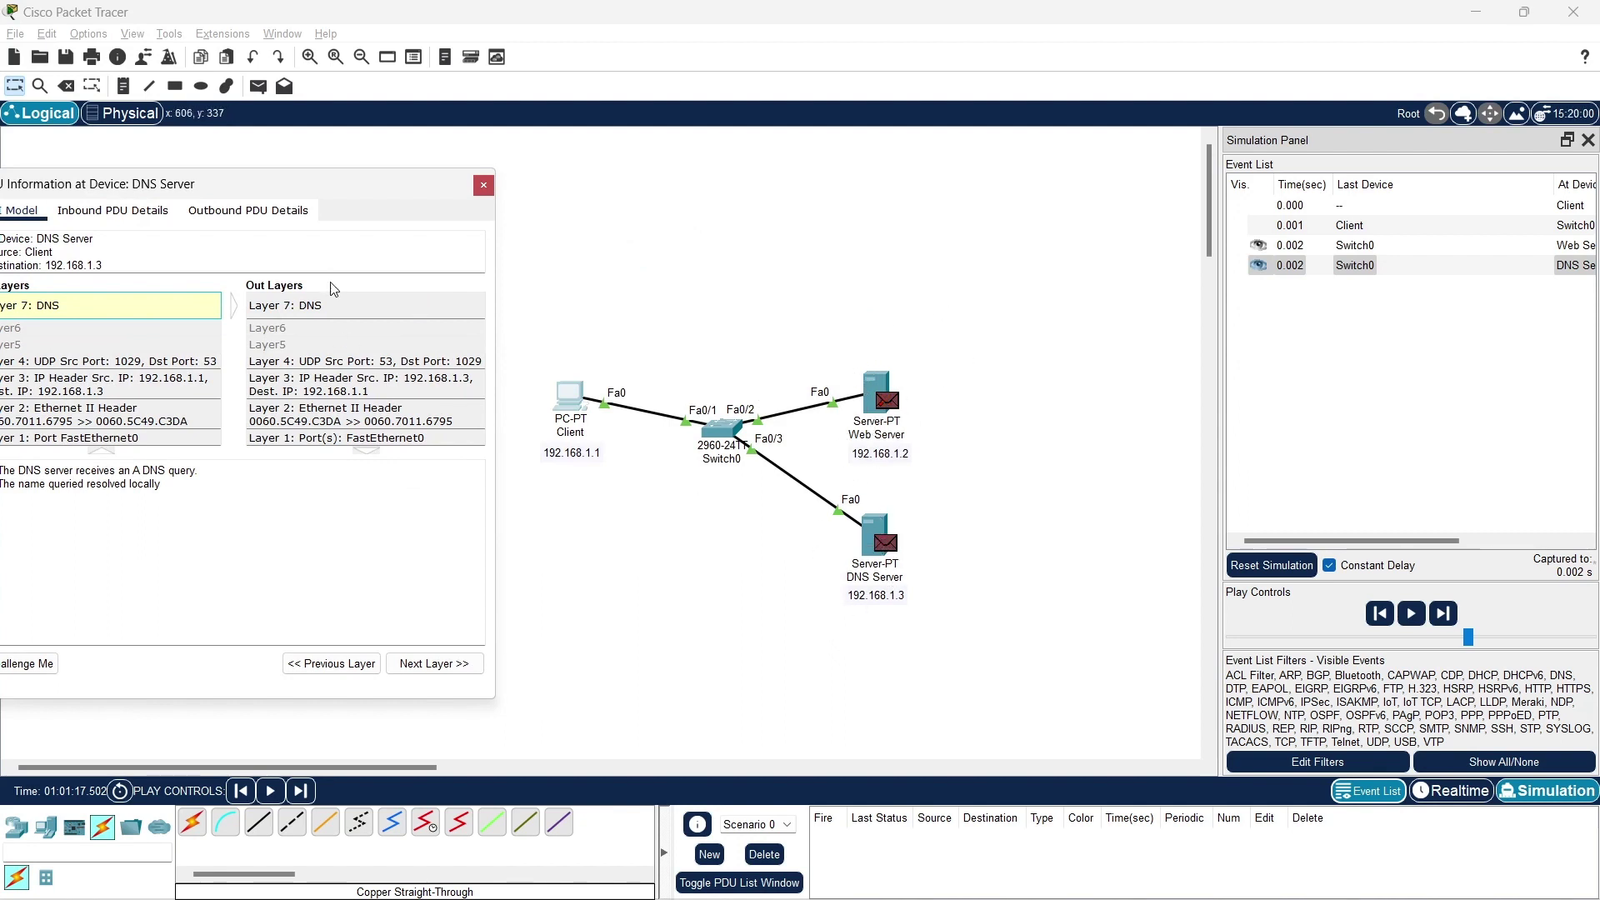
Examine the DNS Answer in the DNS Server's outbound PDU details, including the resolved name and IP address.
click(267, 211)
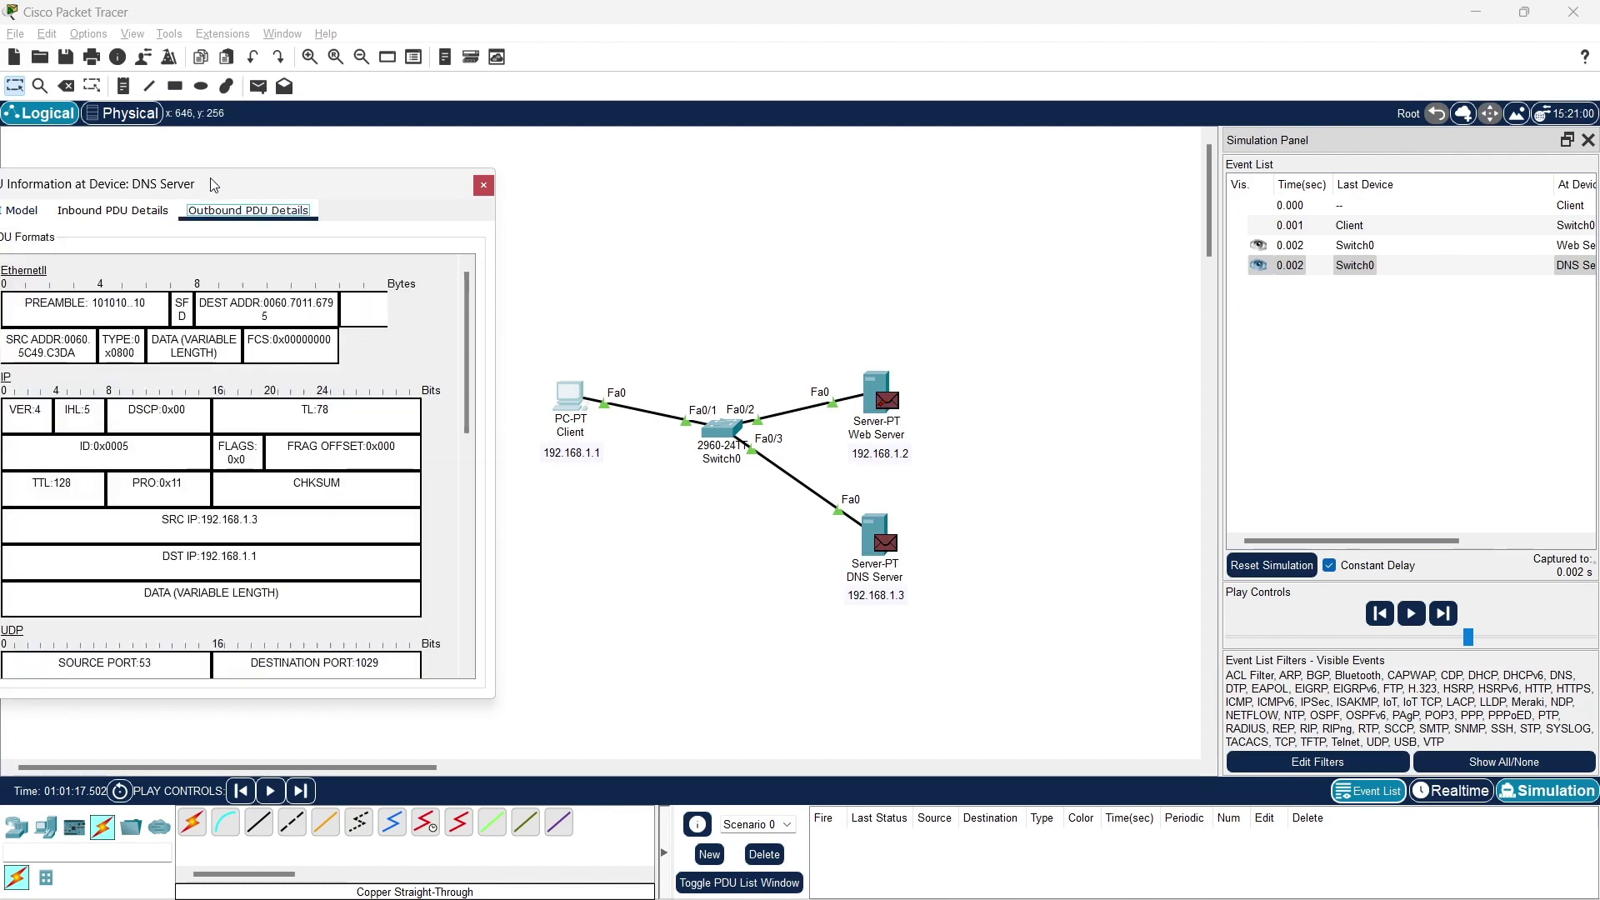
drag(213, 184, 690, 101)
scroll(711, 427, down, 10)
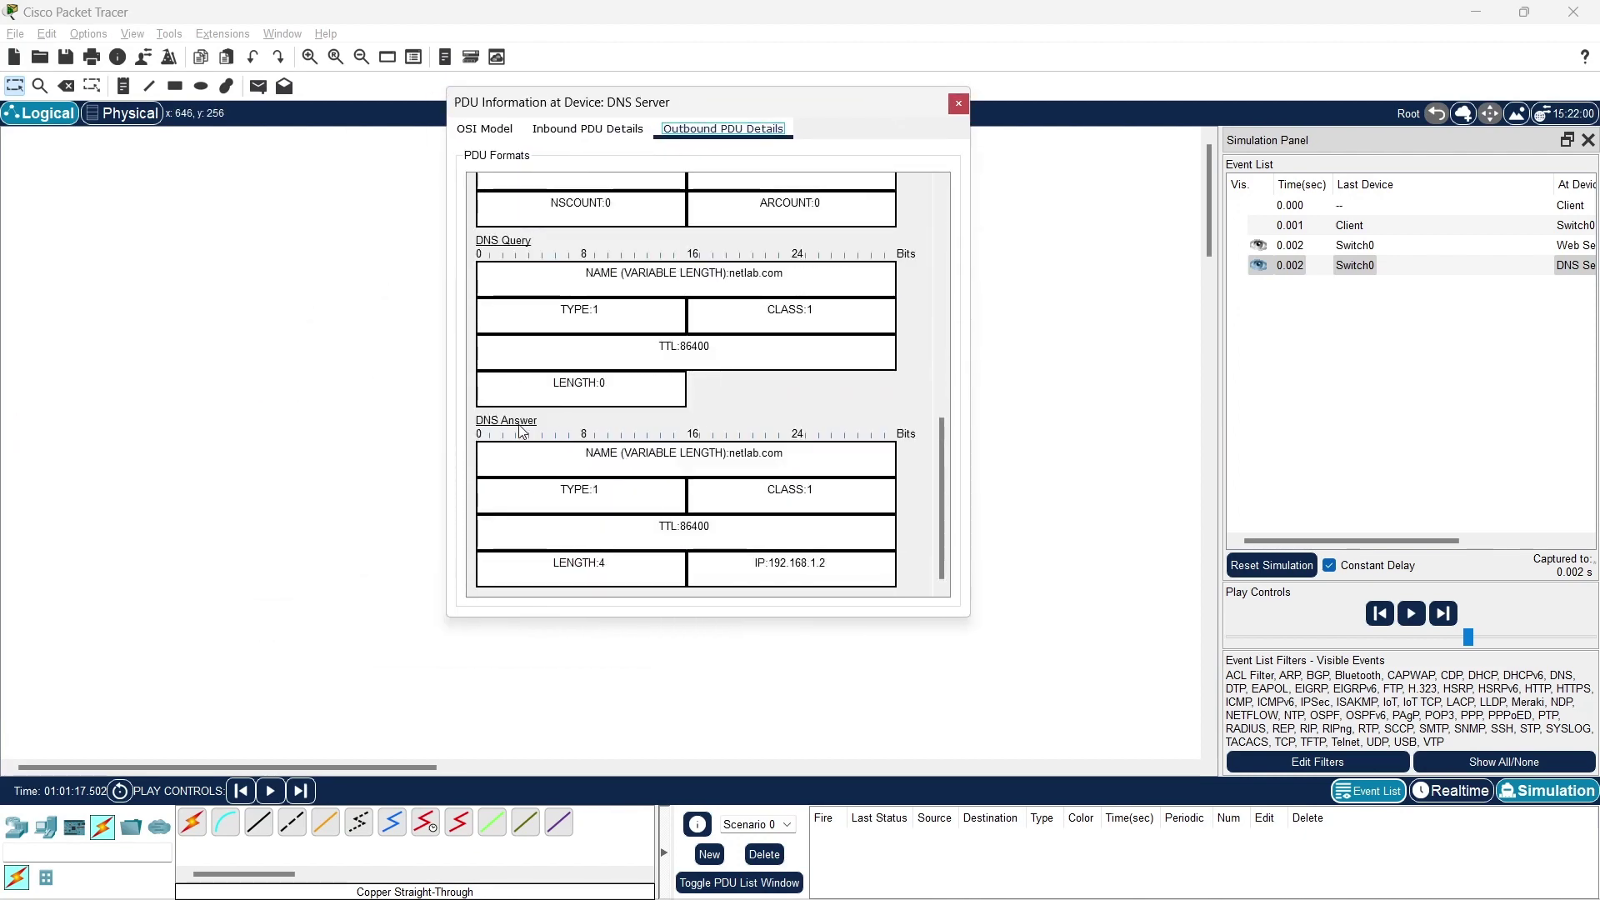
click(514, 426)
drag(753, 563, 832, 563)
drag(779, 103, 532, 110)
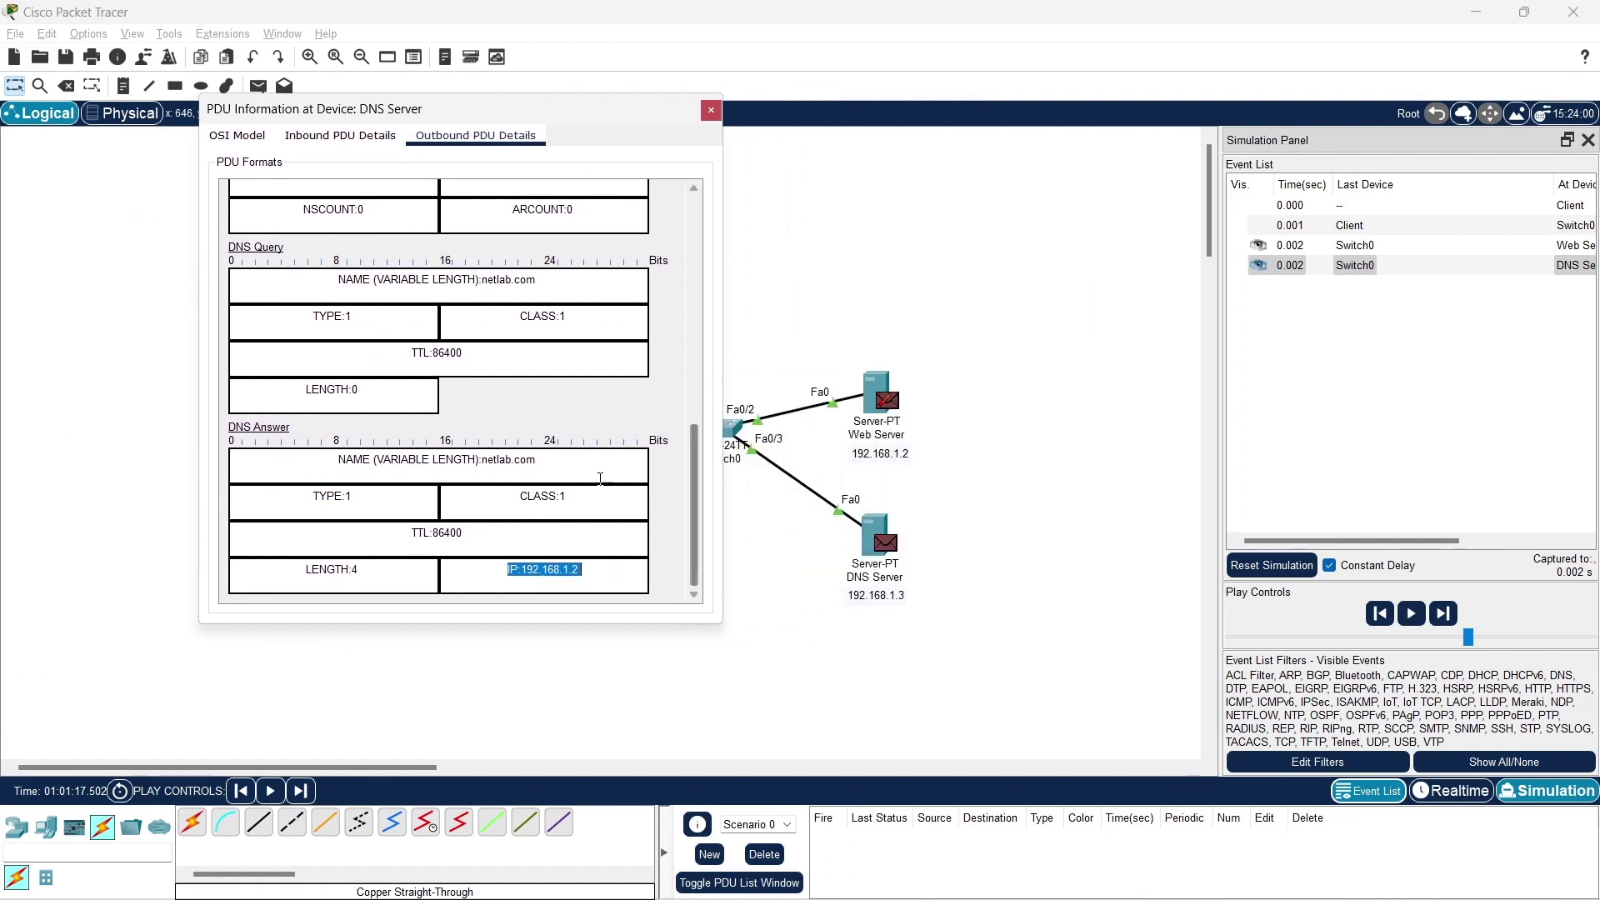
drag(539, 459, 491, 456)
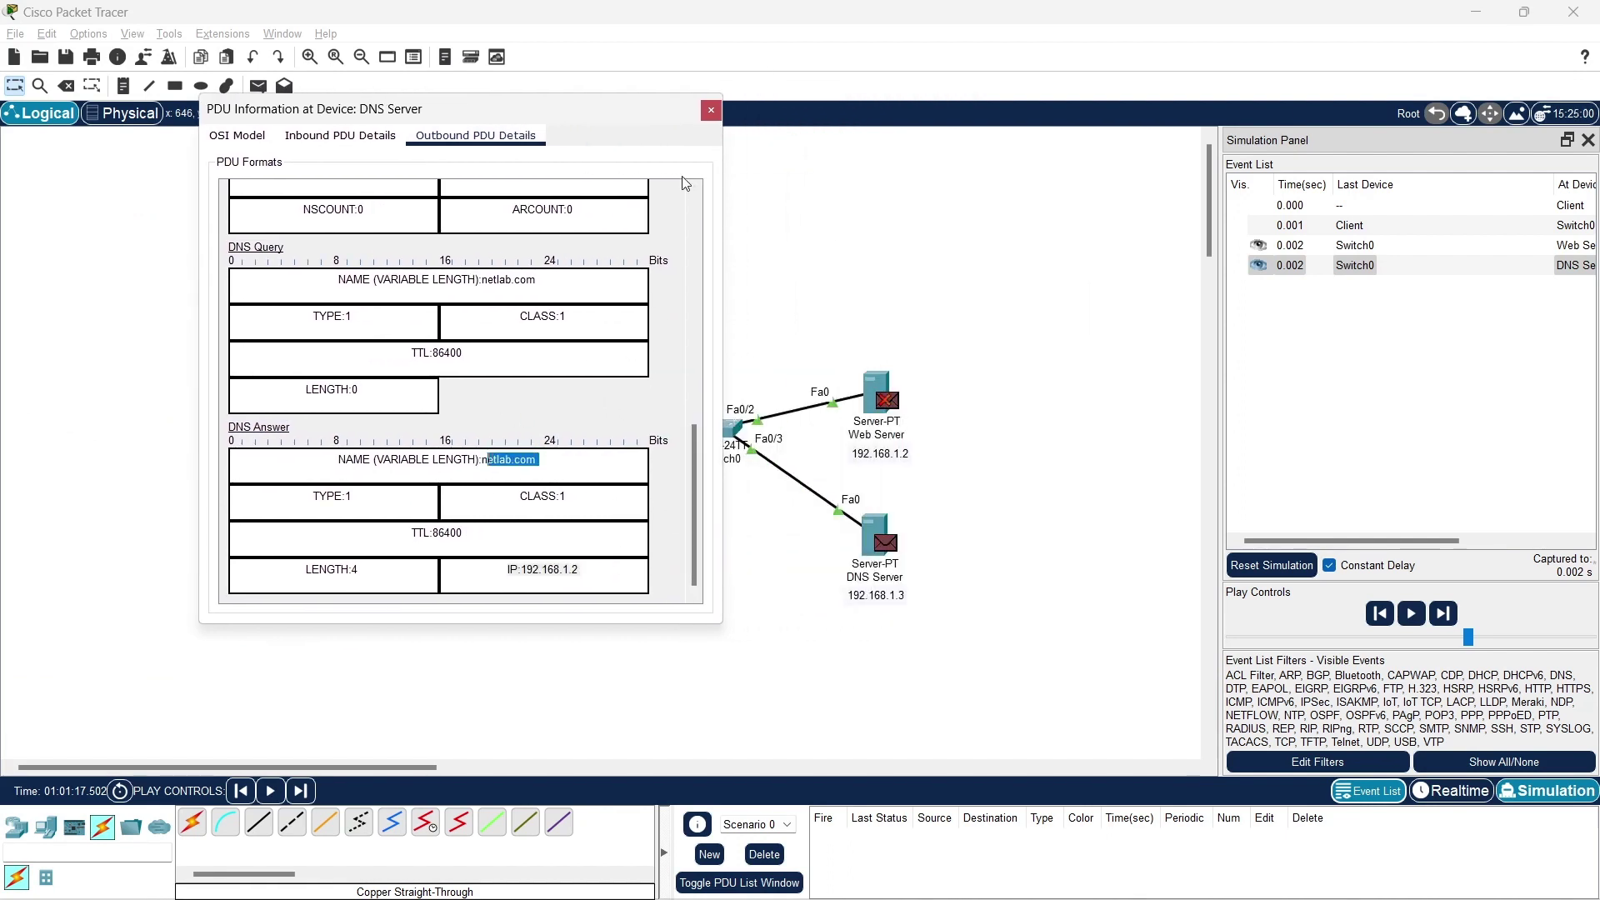
click(711, 111)
Advance the simulation until the DNS reply reaches the Client, and inspect Layer 4 of the Client's outgoing PDU to the web server.
click(1439, 614)
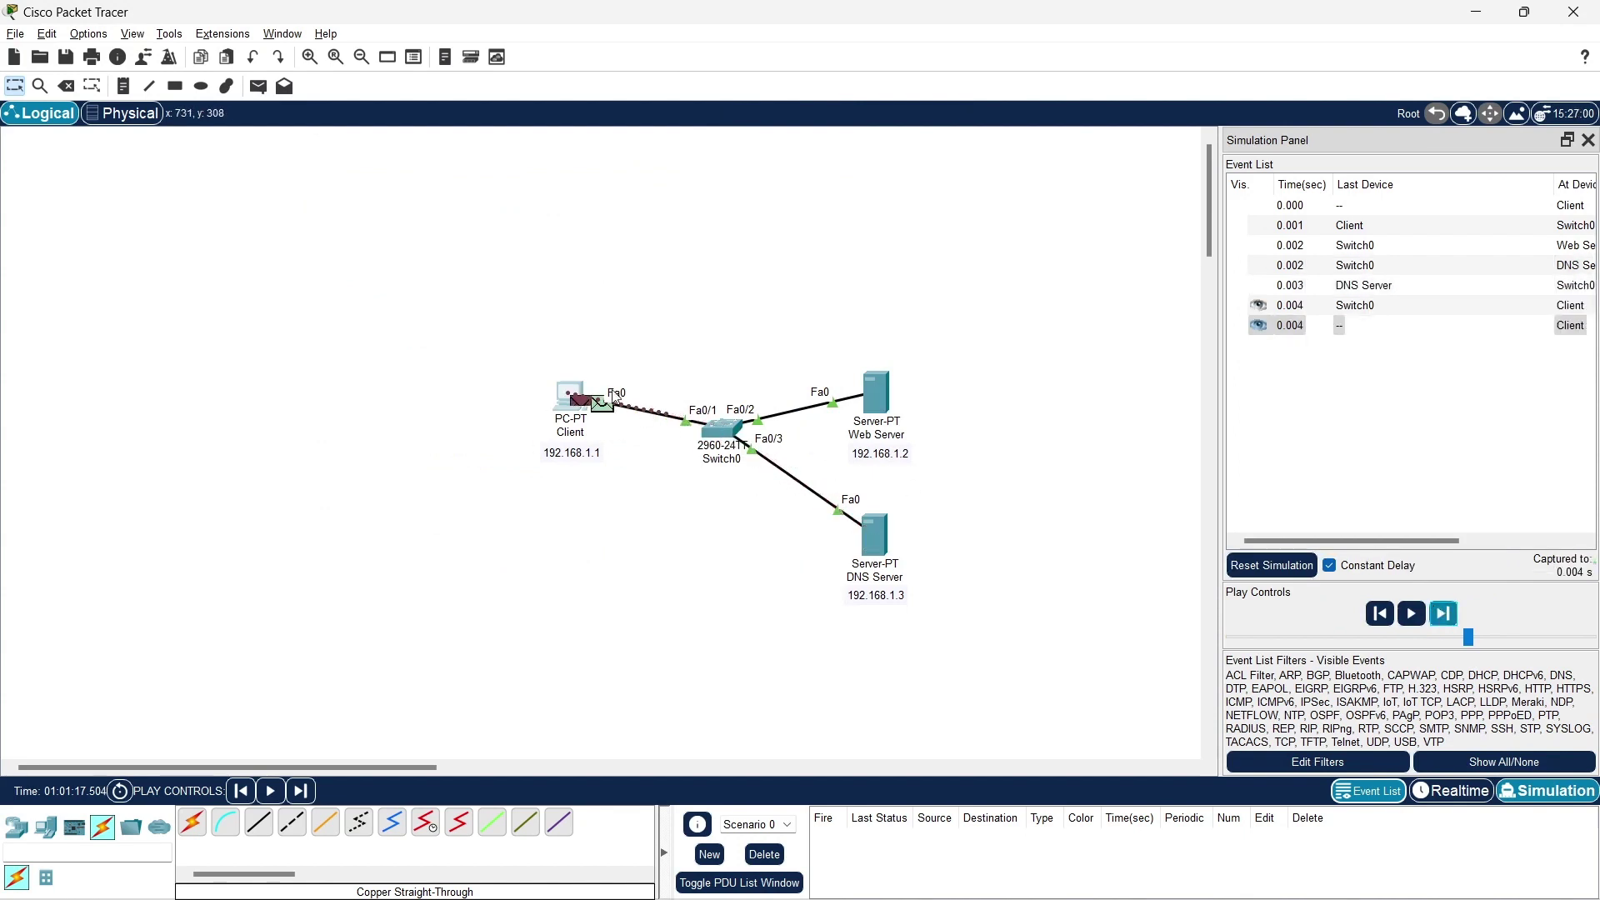
click(602, 406)
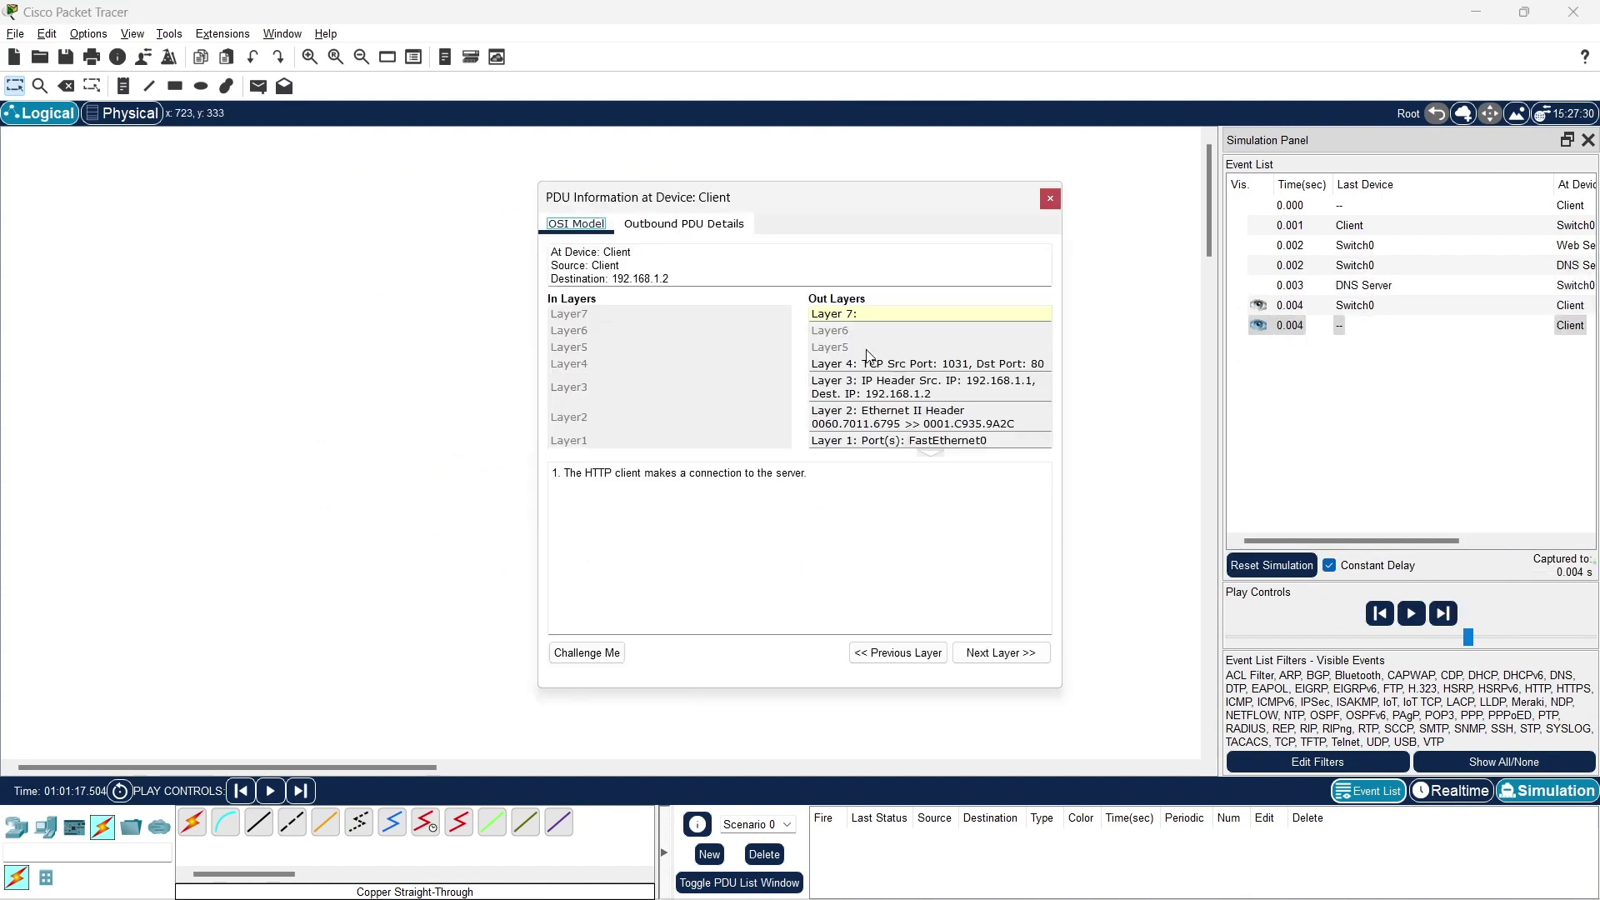
drag(962, 196, 442, 173)
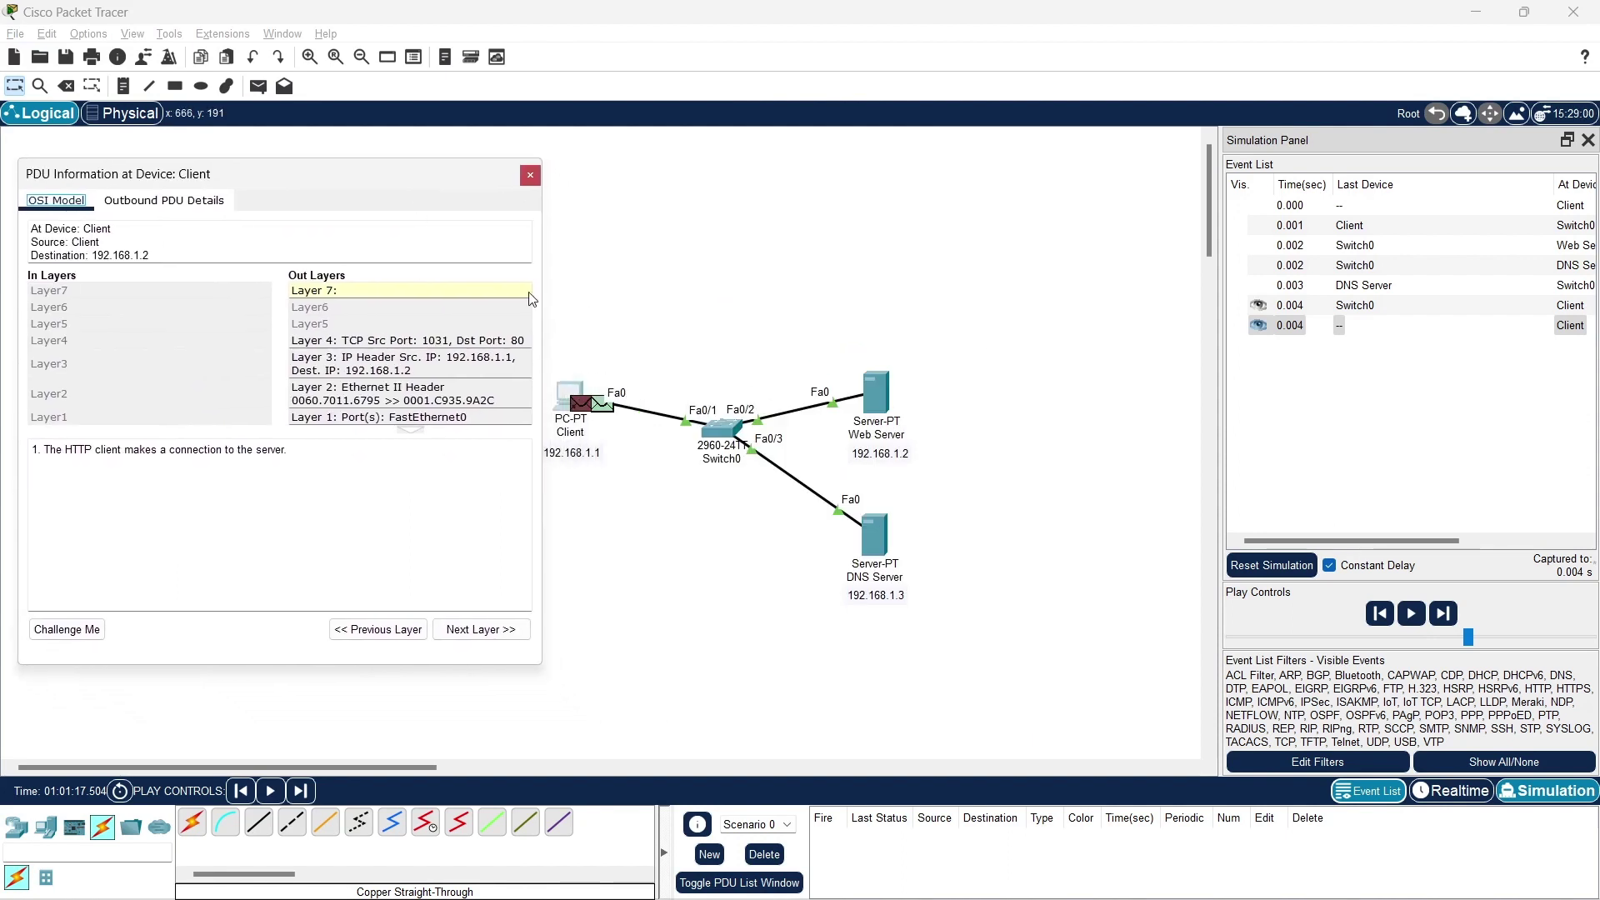
click(447, 342)
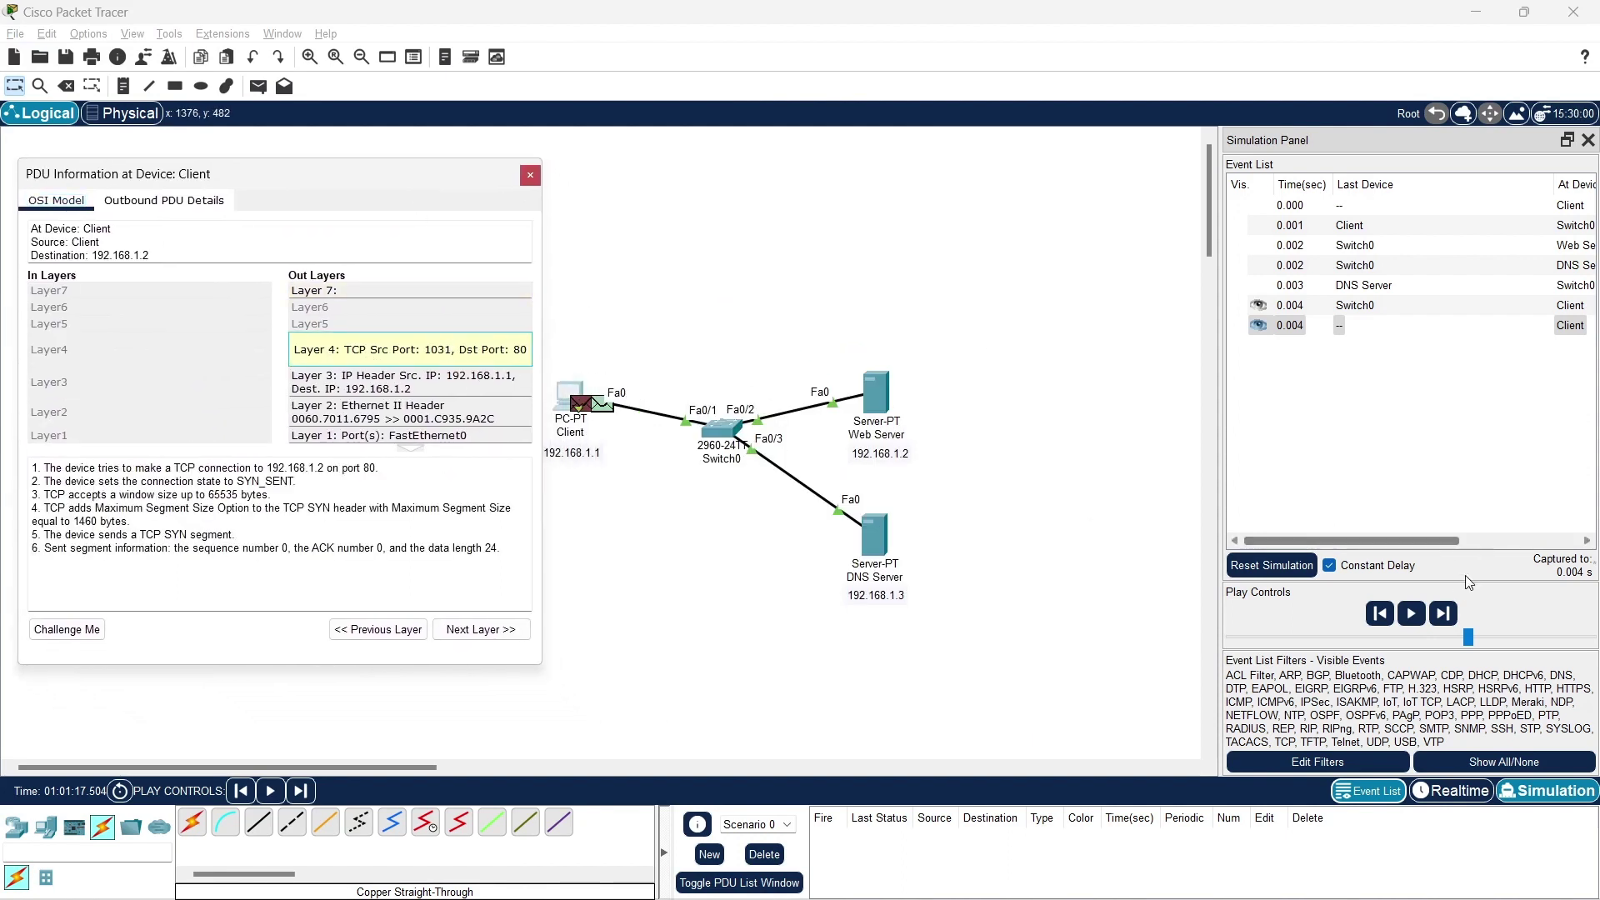
Advance the simulation through the TCP and HTTP exchange until the Web Server's response reaches the Client, and close the PDU information.
click(1450, 613)
click(1450, 613)
click(1451, 612)
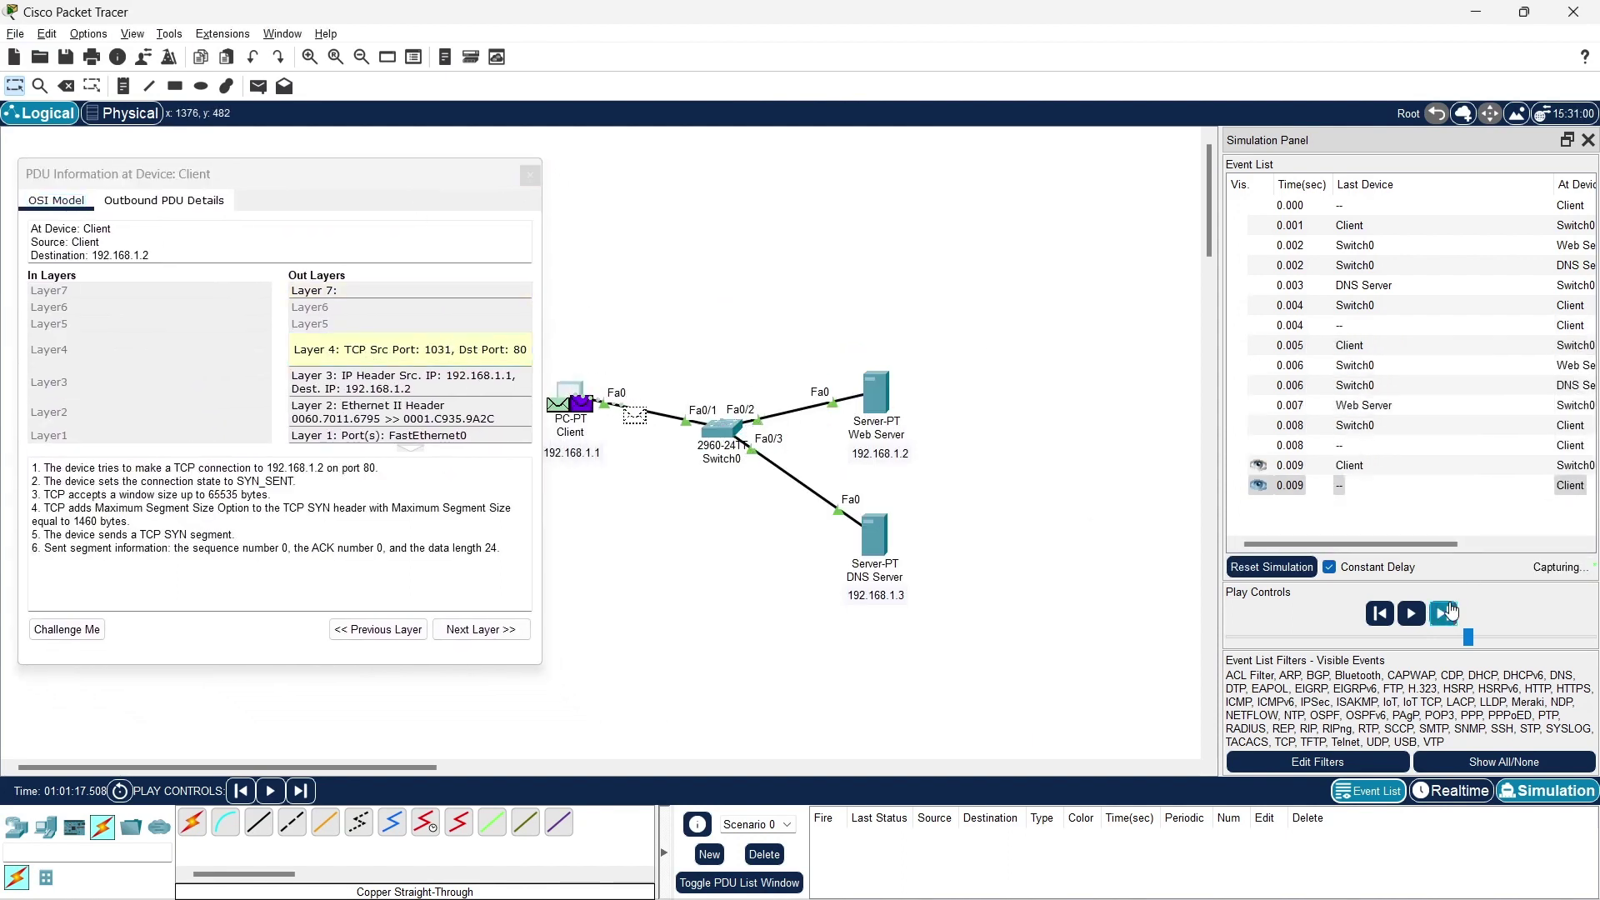
click(1450, 612)
click(1450, 613)
click(1450, 613)
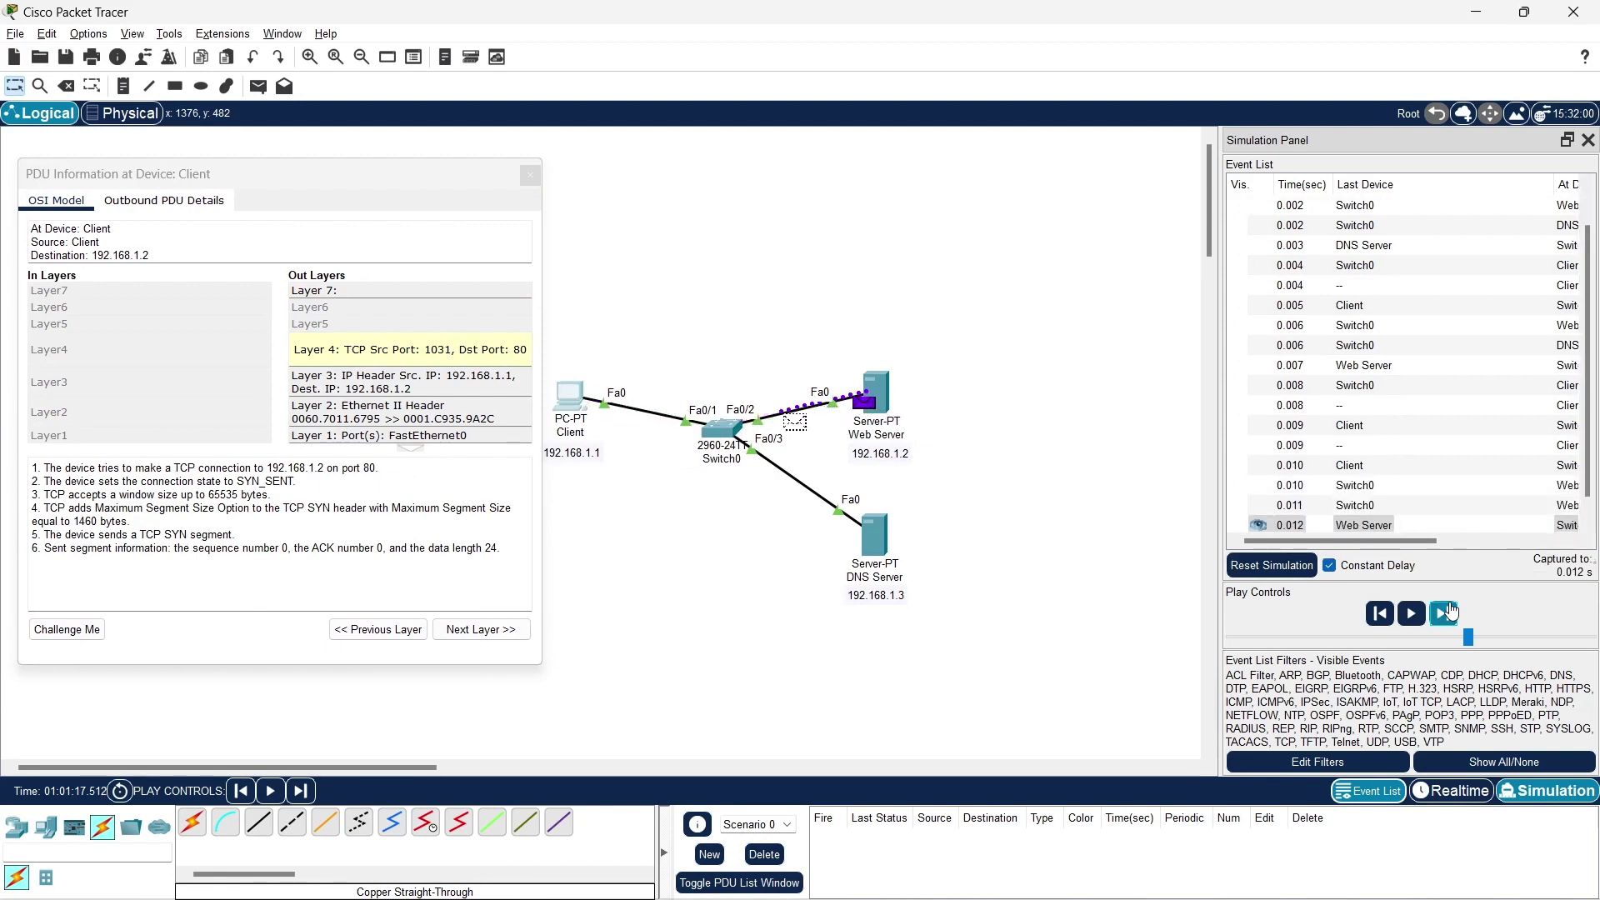
click(1450, 612)
click(530, 174)
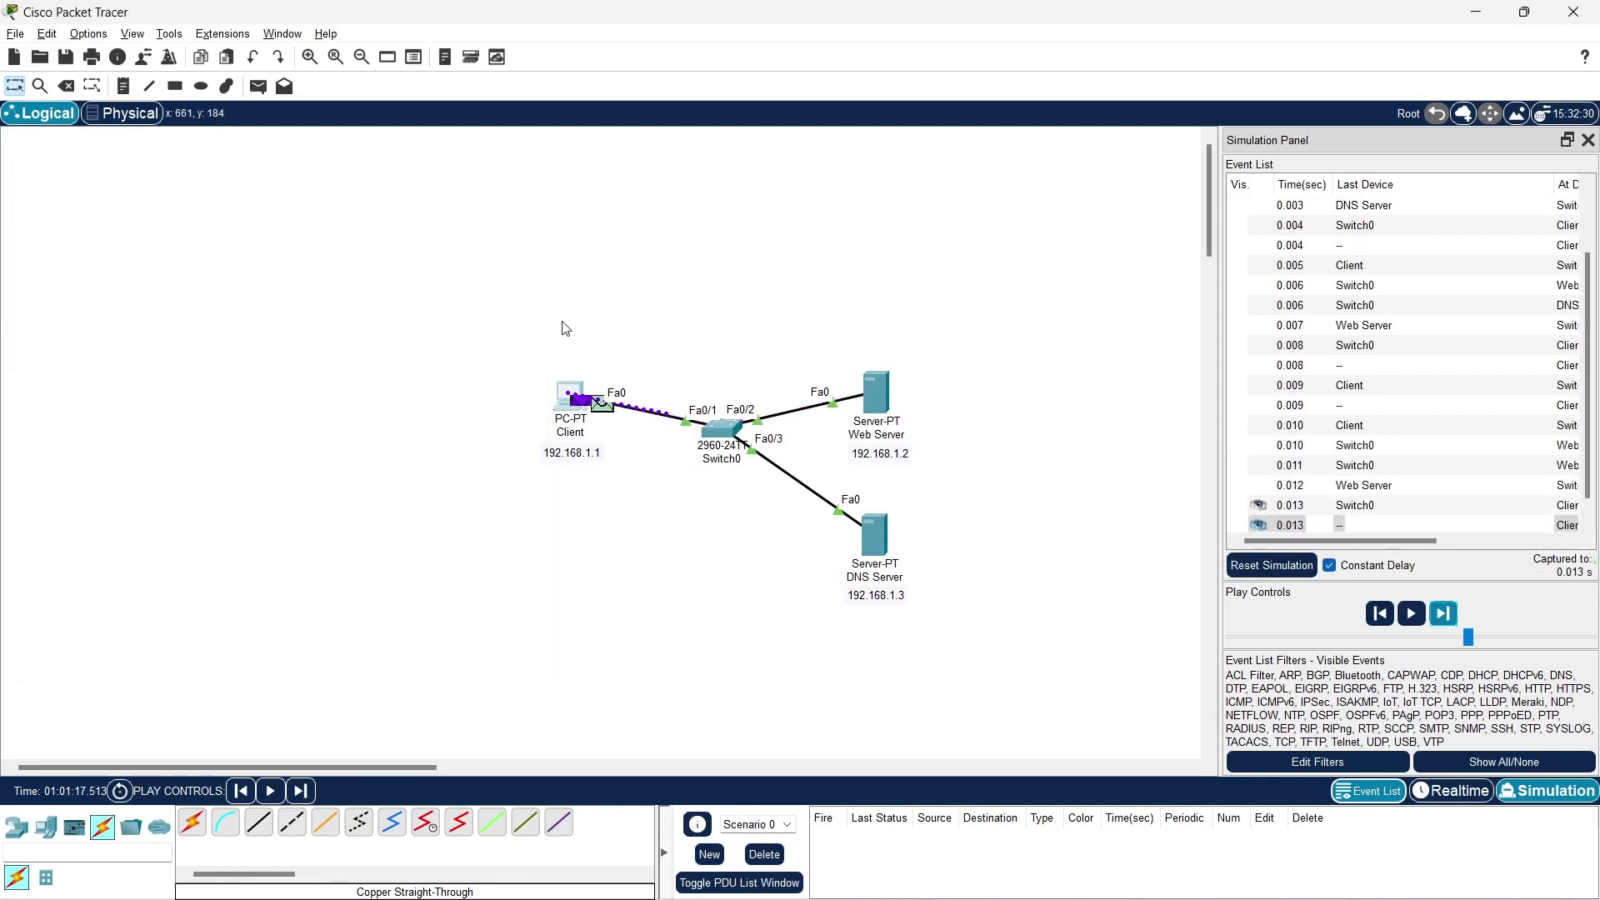
Check the netlab.com page in the Client's web browser.
click(575, 392)
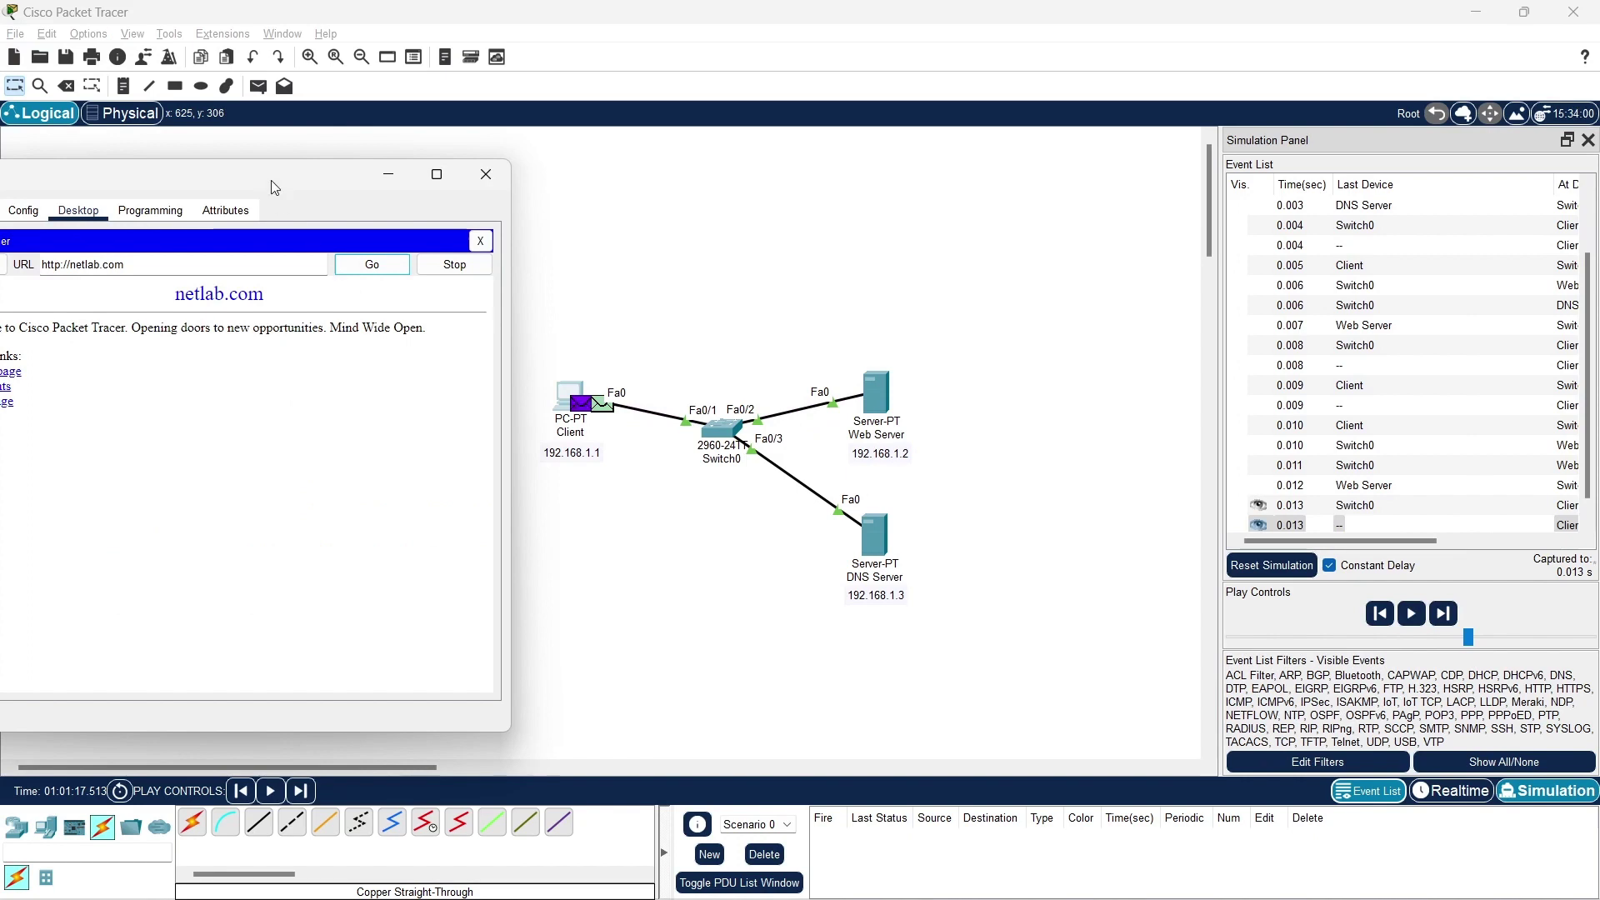
drag(272, 180, 572, 177)
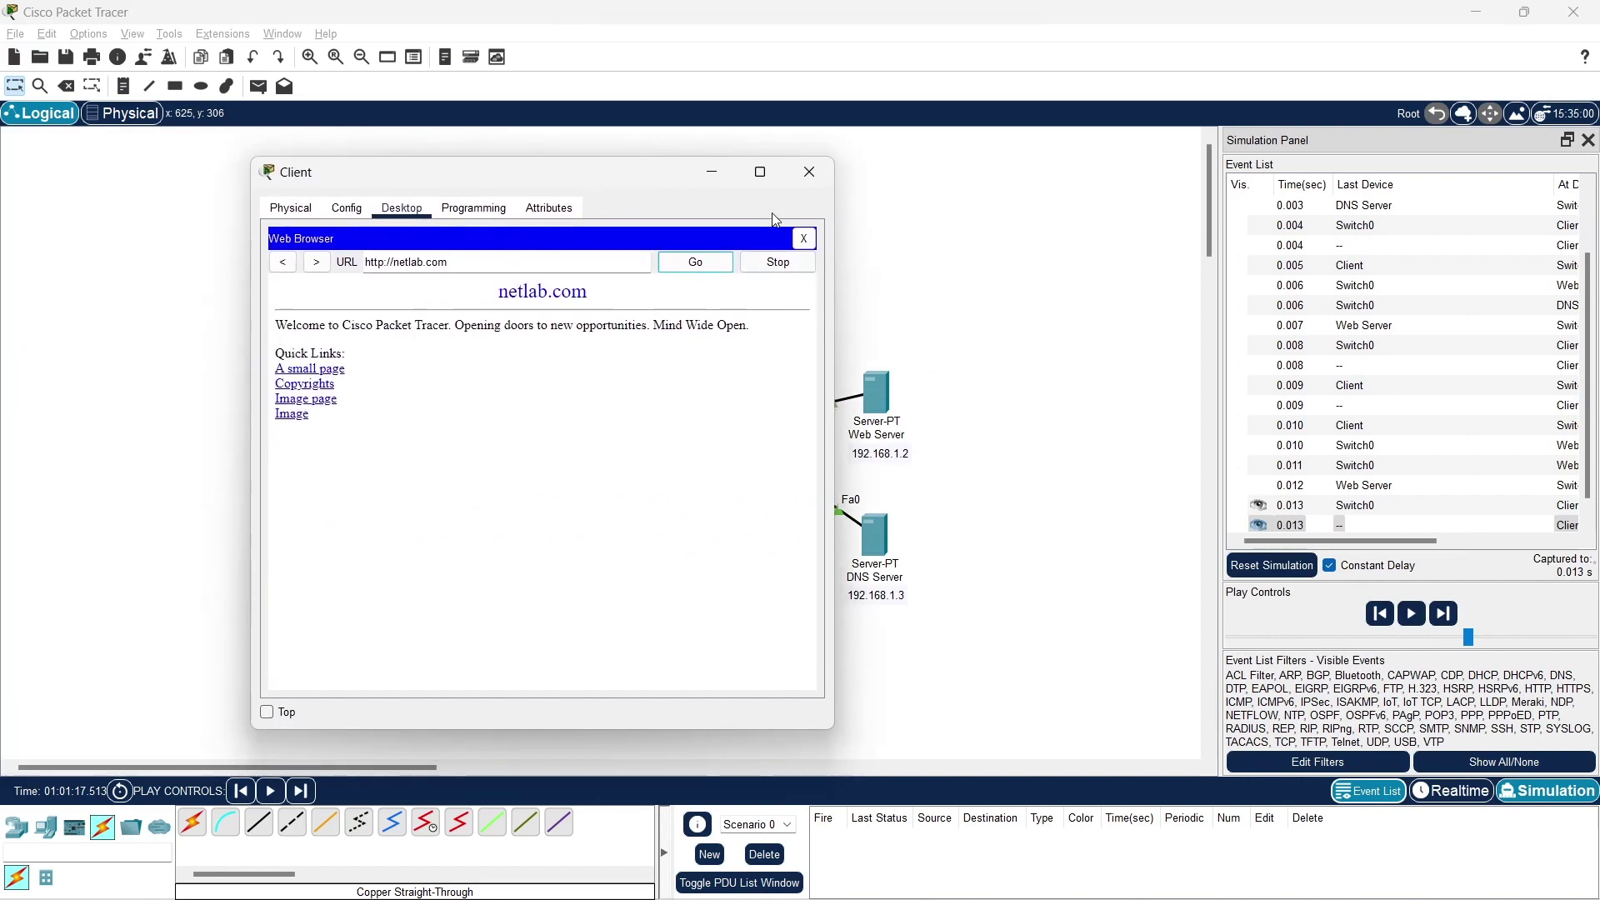
click(726, 177)
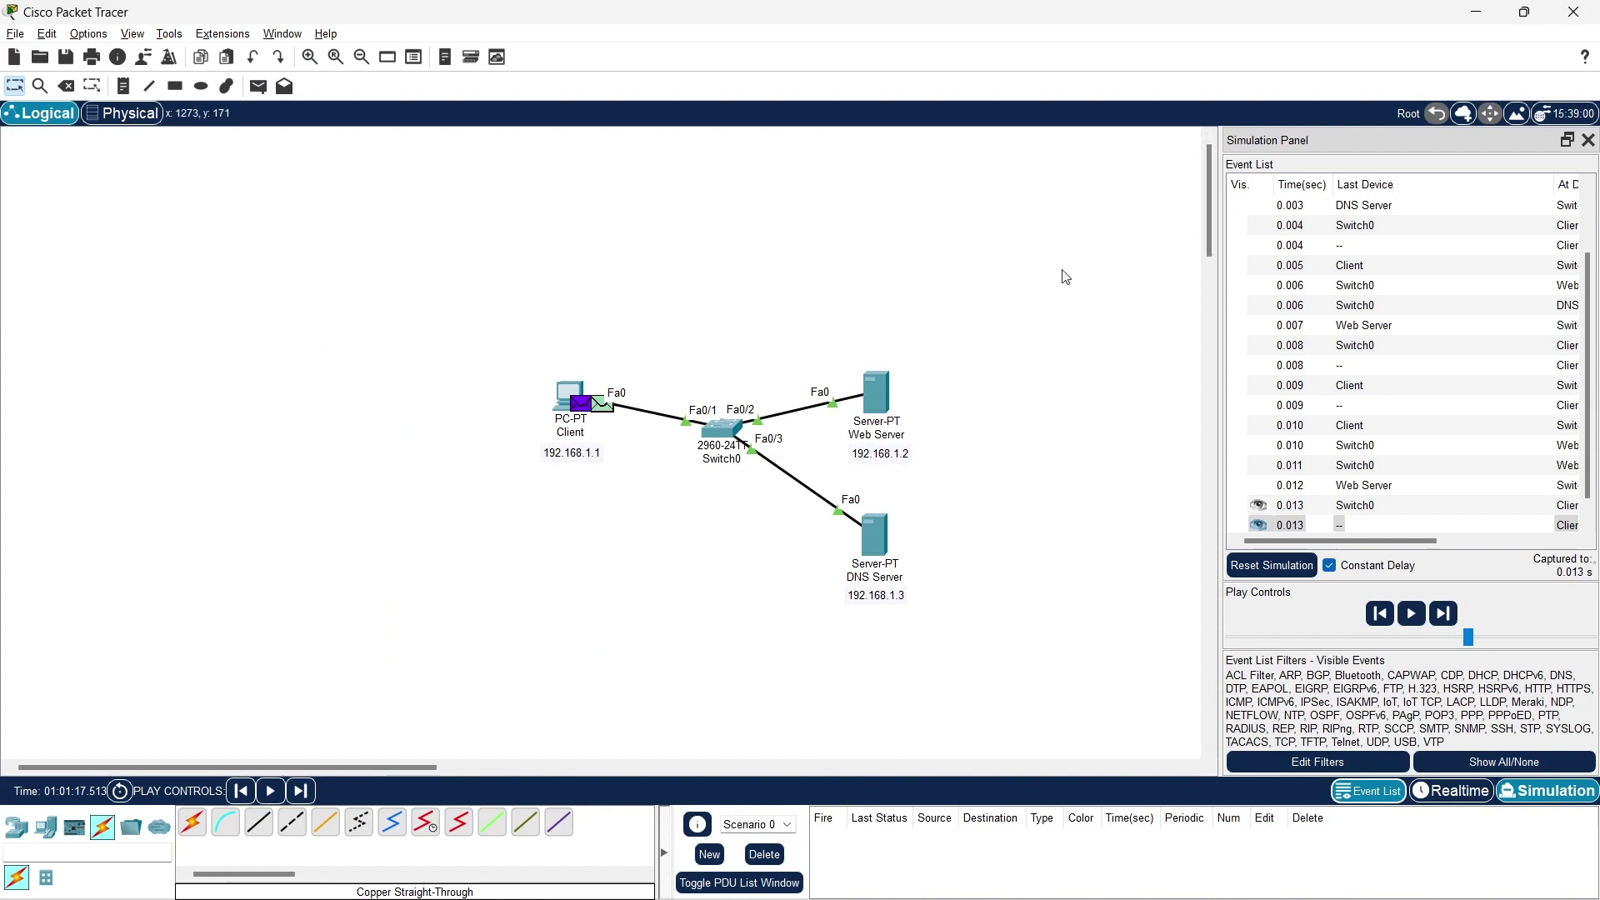
Switch to the topology containing the Email Server and set that server's email service domain name to netmail.com.
key(alt+Tab)
key(alt+Tab)
key(alt+Tab)
key(alt+Tab)
key(alt+Tab)
key(alt+Tab)
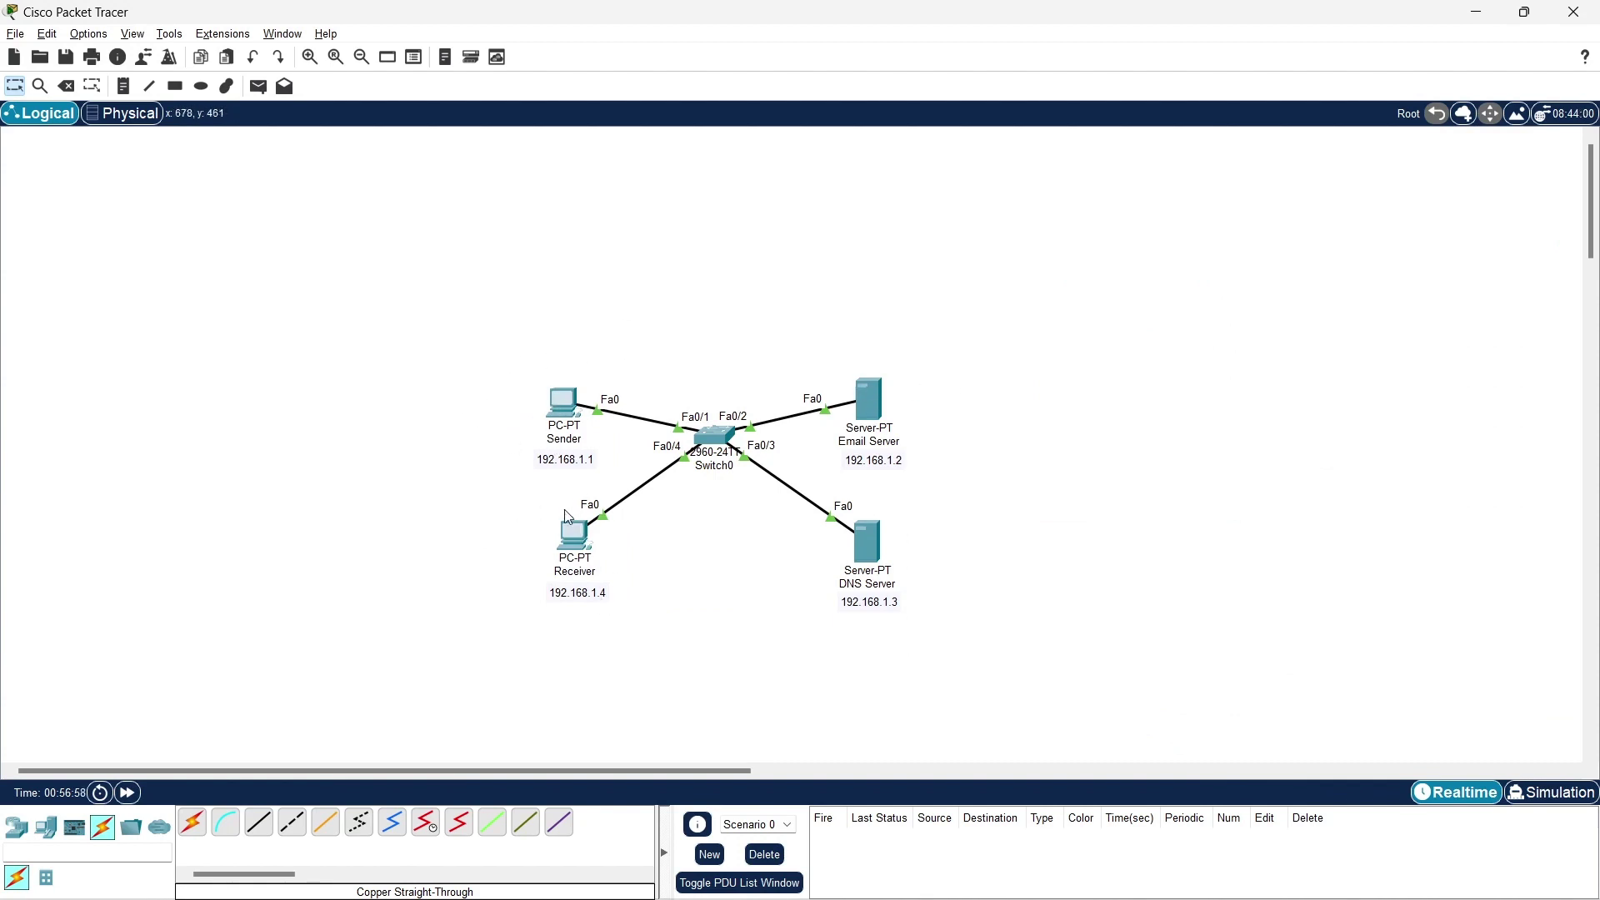
click(867, 409)
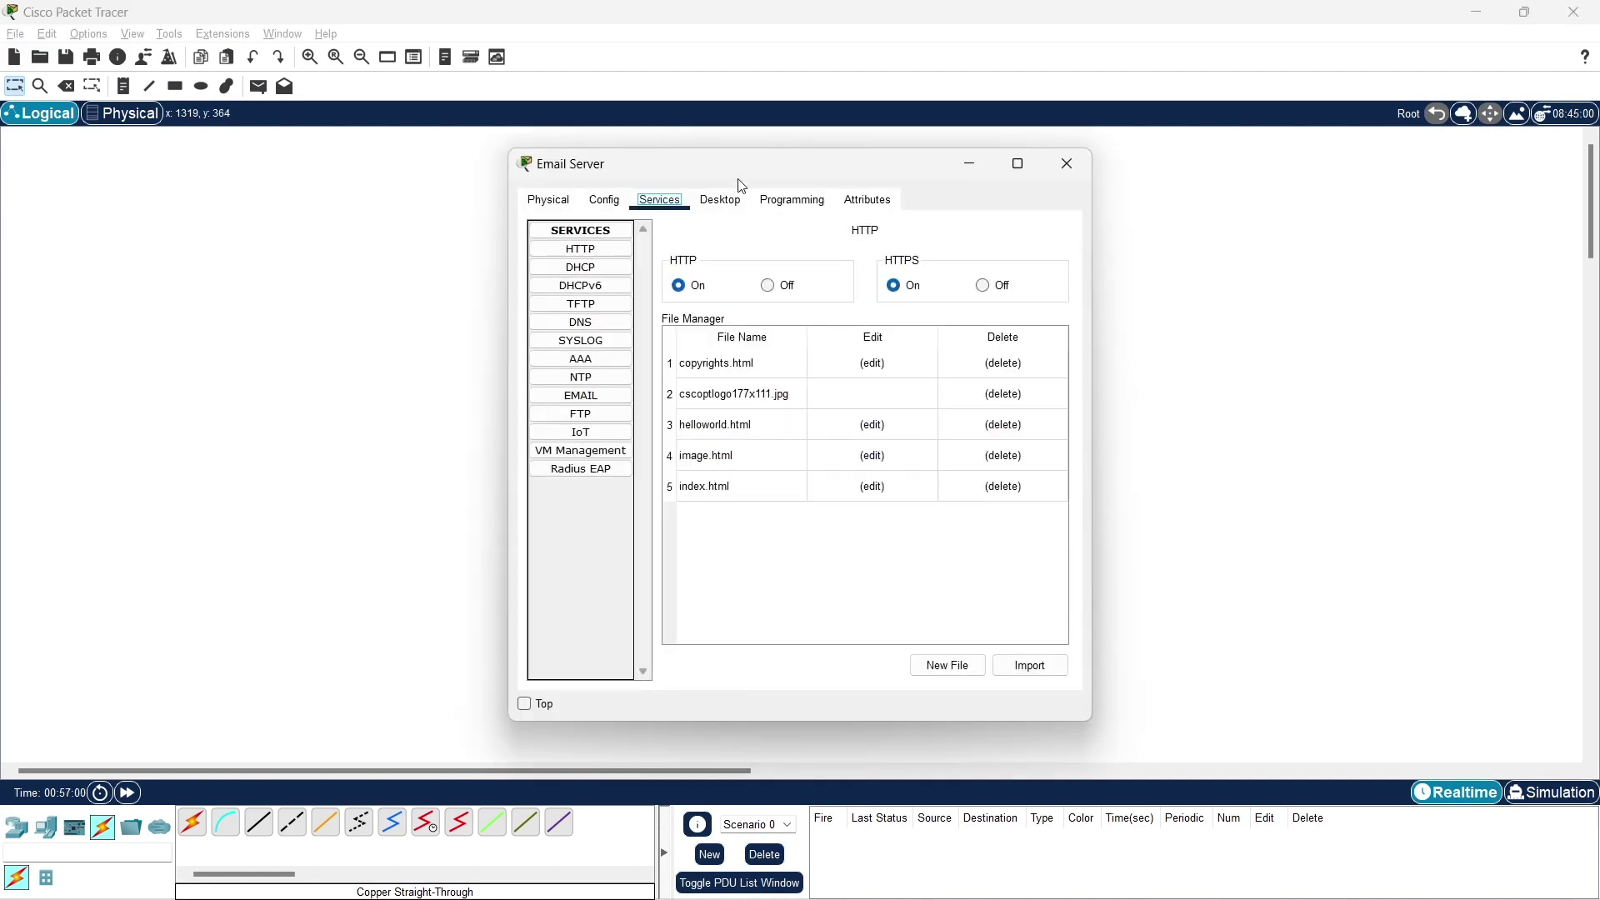
drag(738, 184, 237, 148)
click(1060, 333)
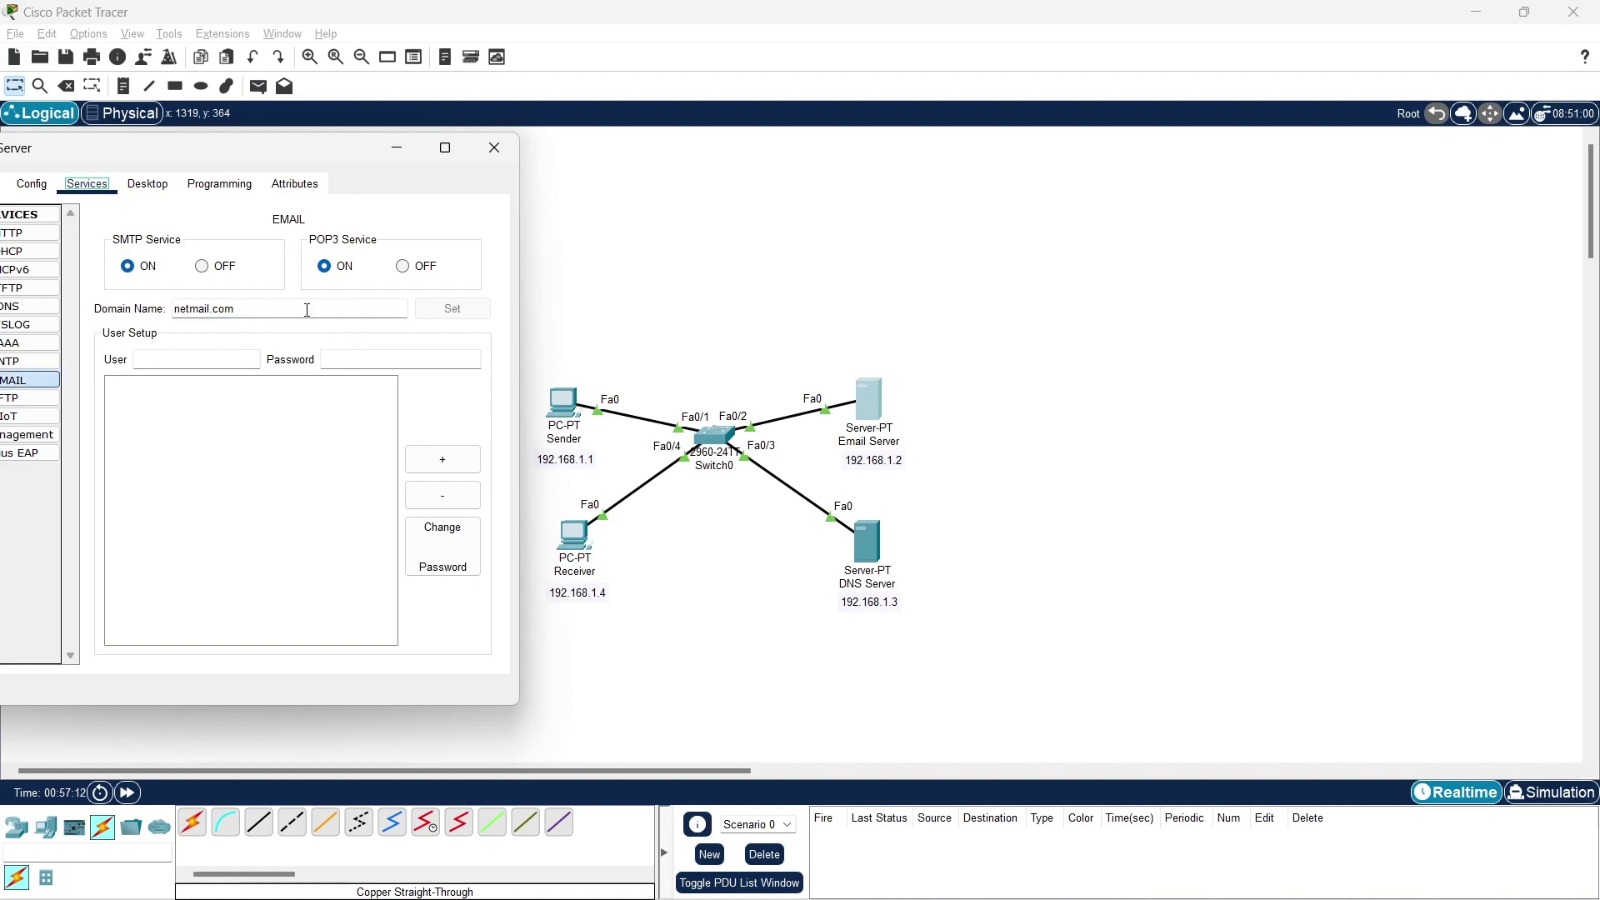
Add the mail users RA and RS on the Email Server, entering the account password for each.
click(205, 360)
text(RA)
click(324, 363)
click(443, 460)
click(170, 359)
text(RS)
click(329, 360)
text(cisco)
click(443, 459)
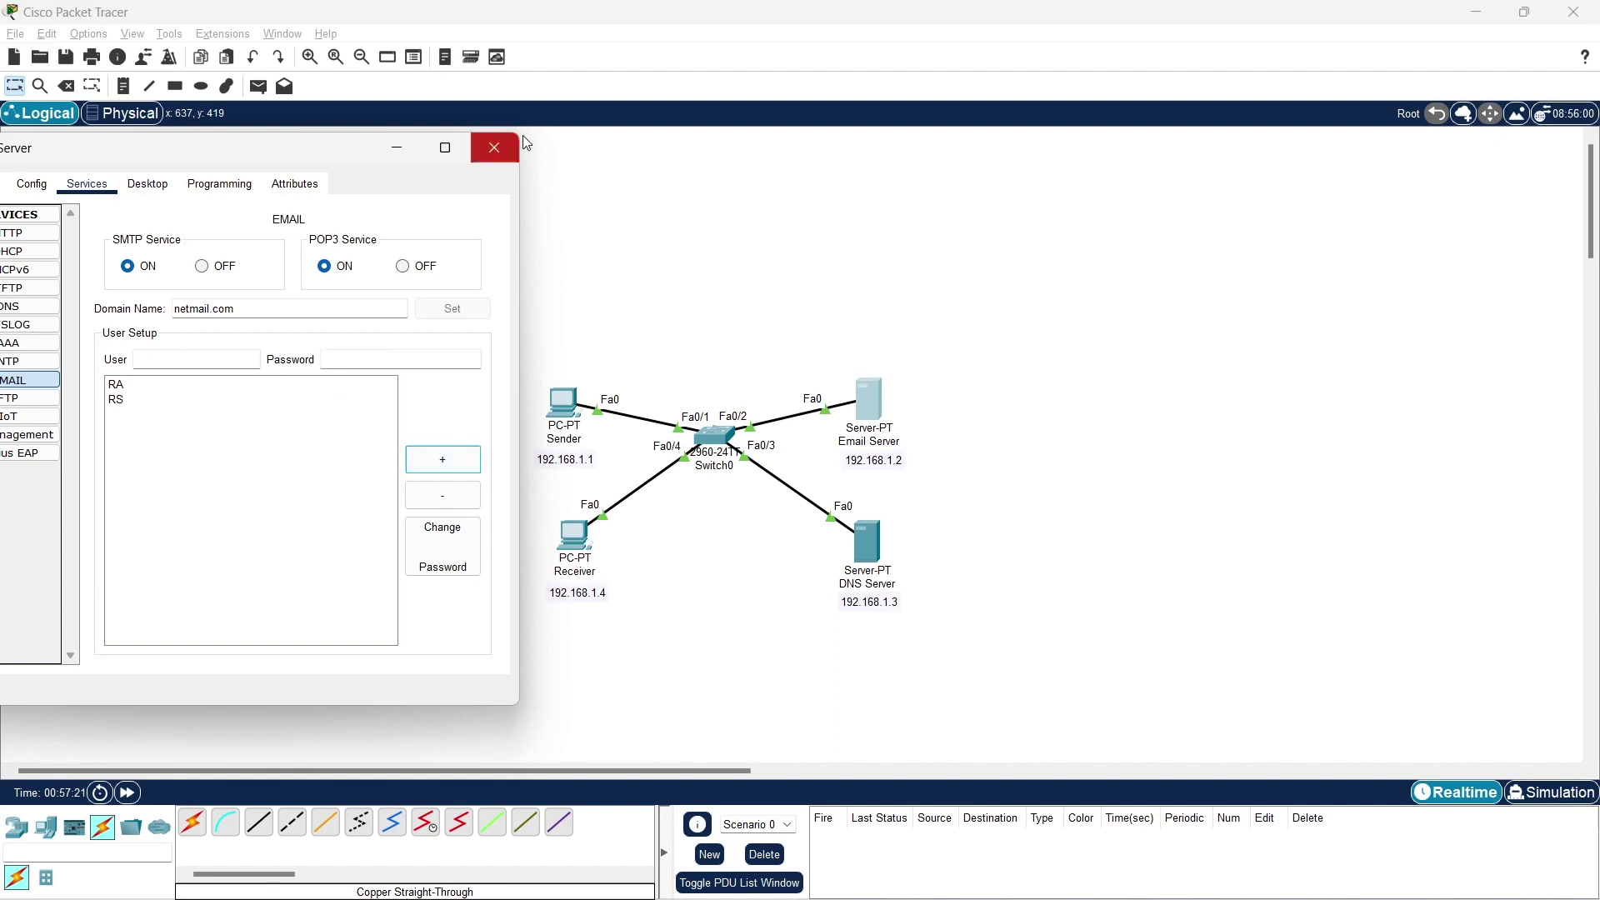
click(494, 147)
On the DNS Server, change the name of the existing A record for 192.168.1.2 to netmail.com and save it.
click(885, 563)
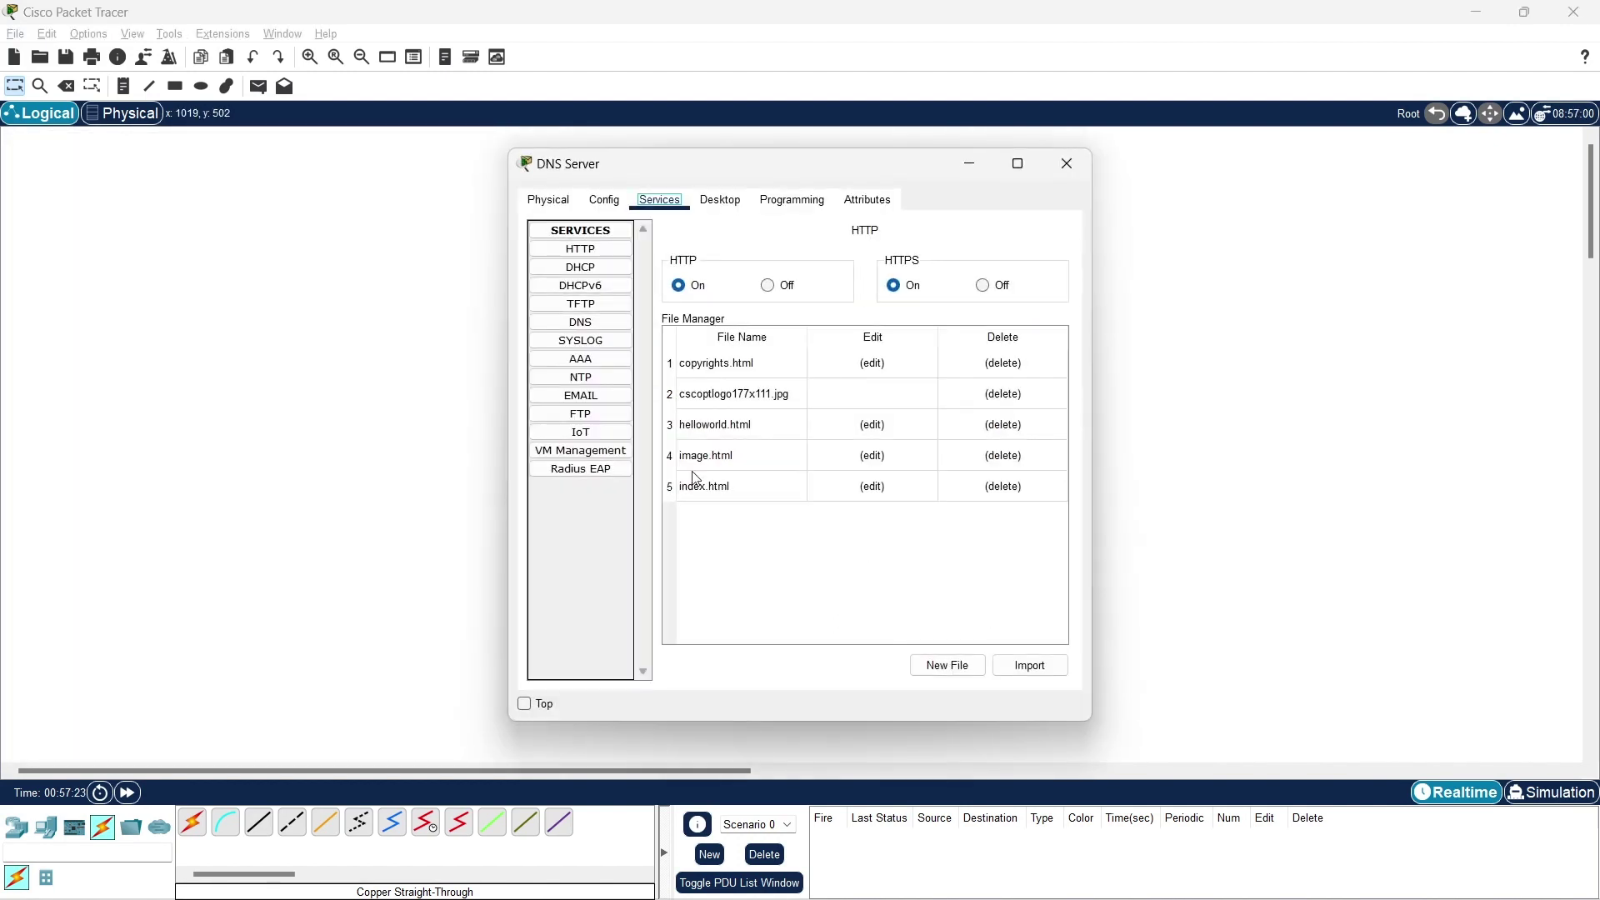
click(581, 322)
click(844, 429)
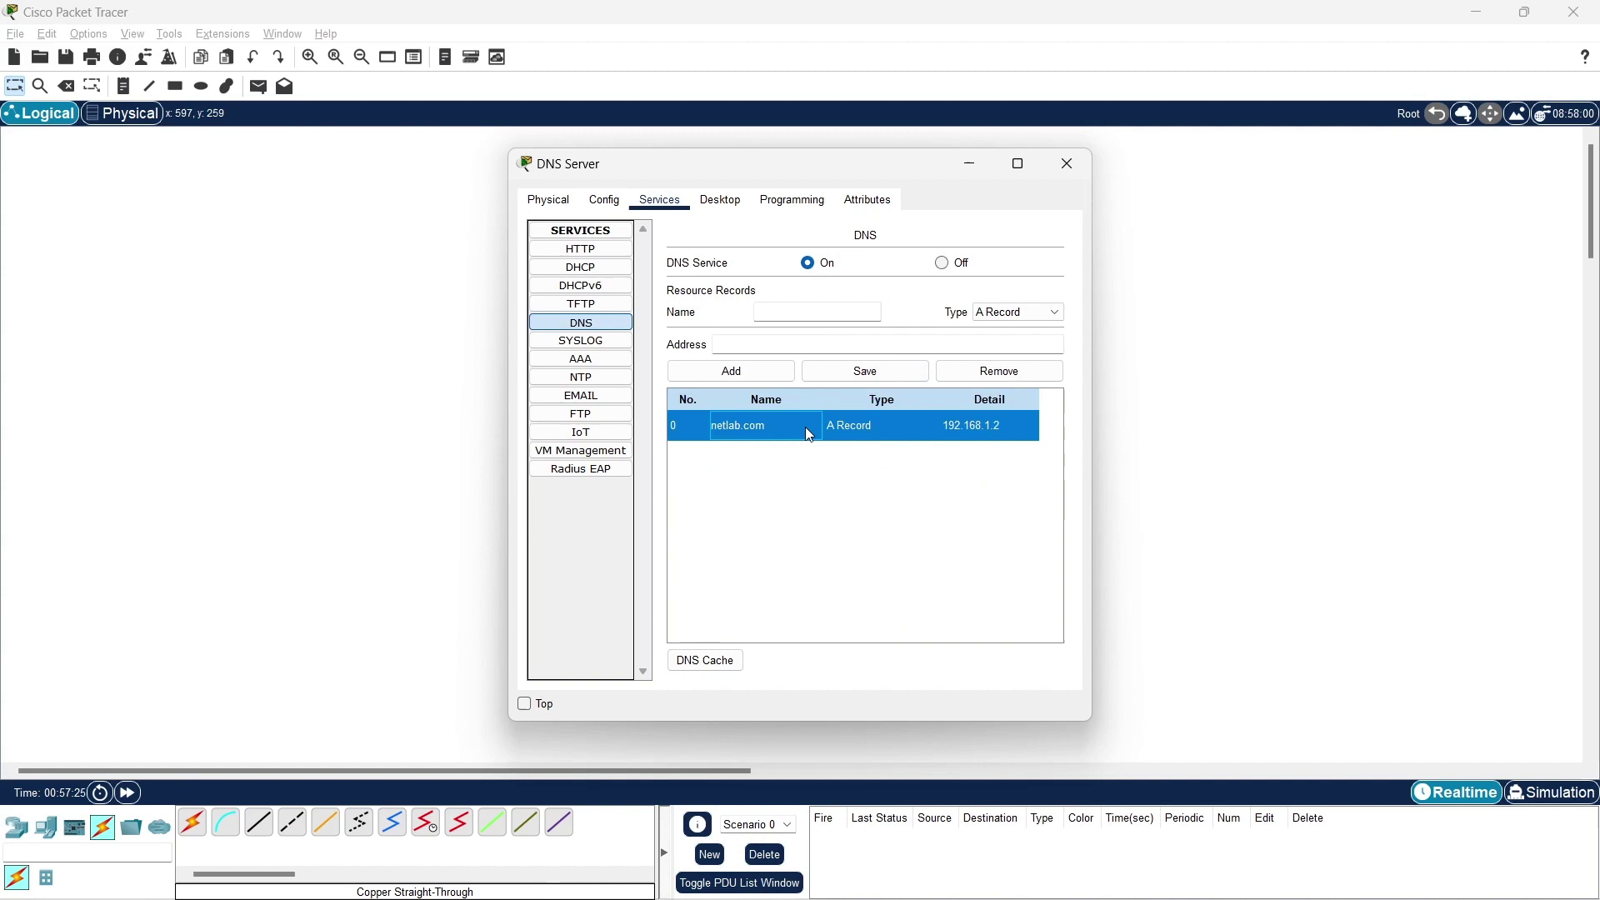
click(783, 312)
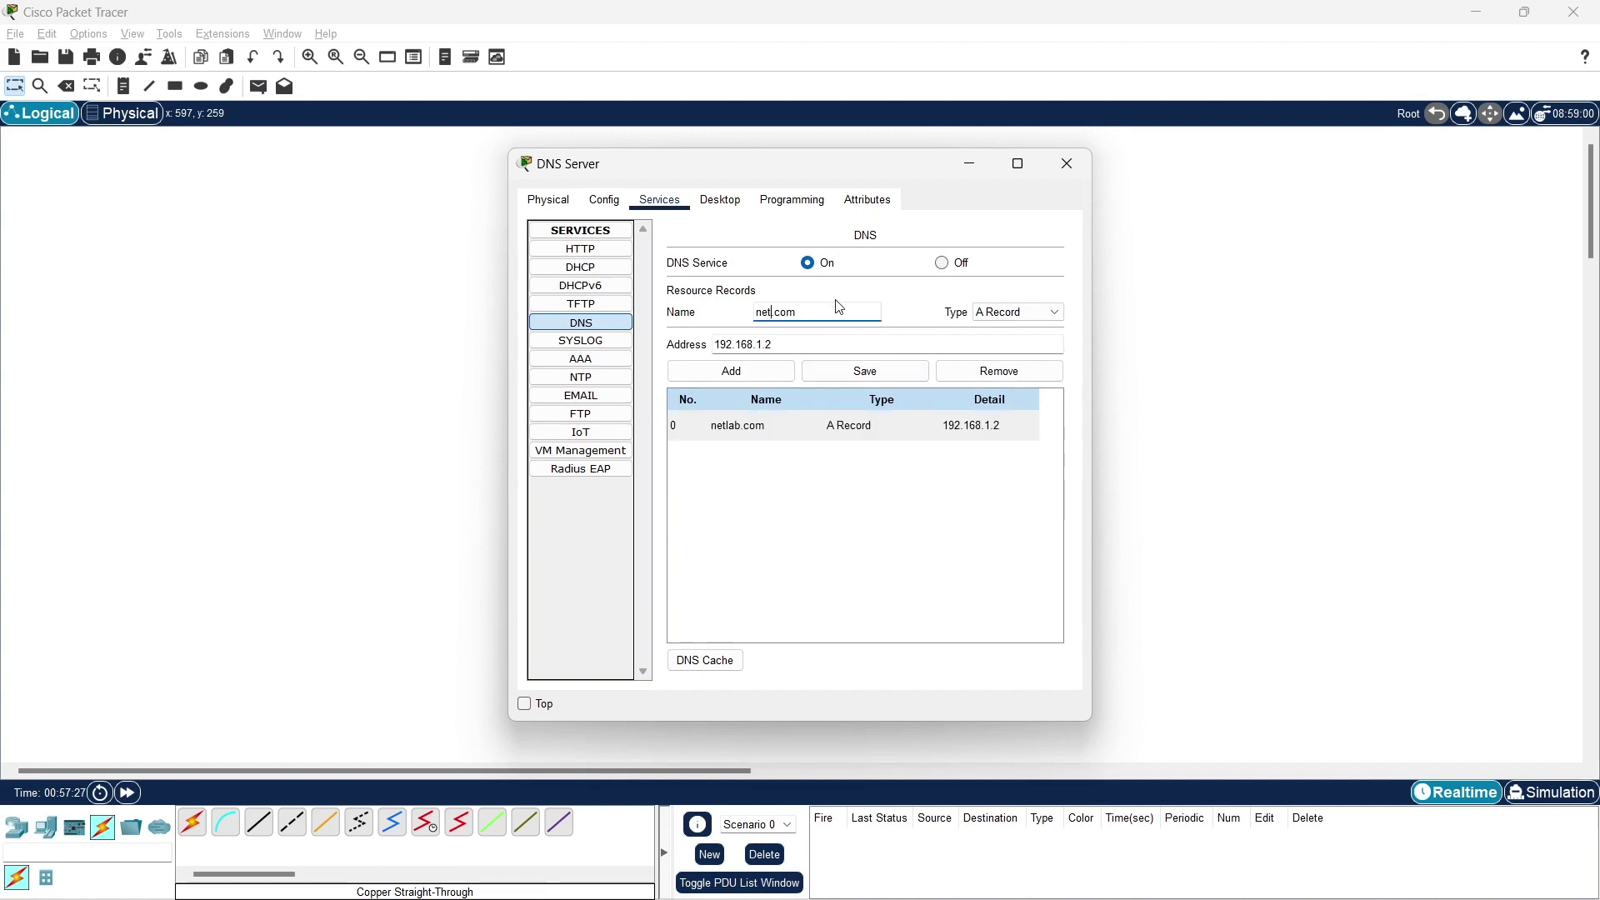
click(848, 374)
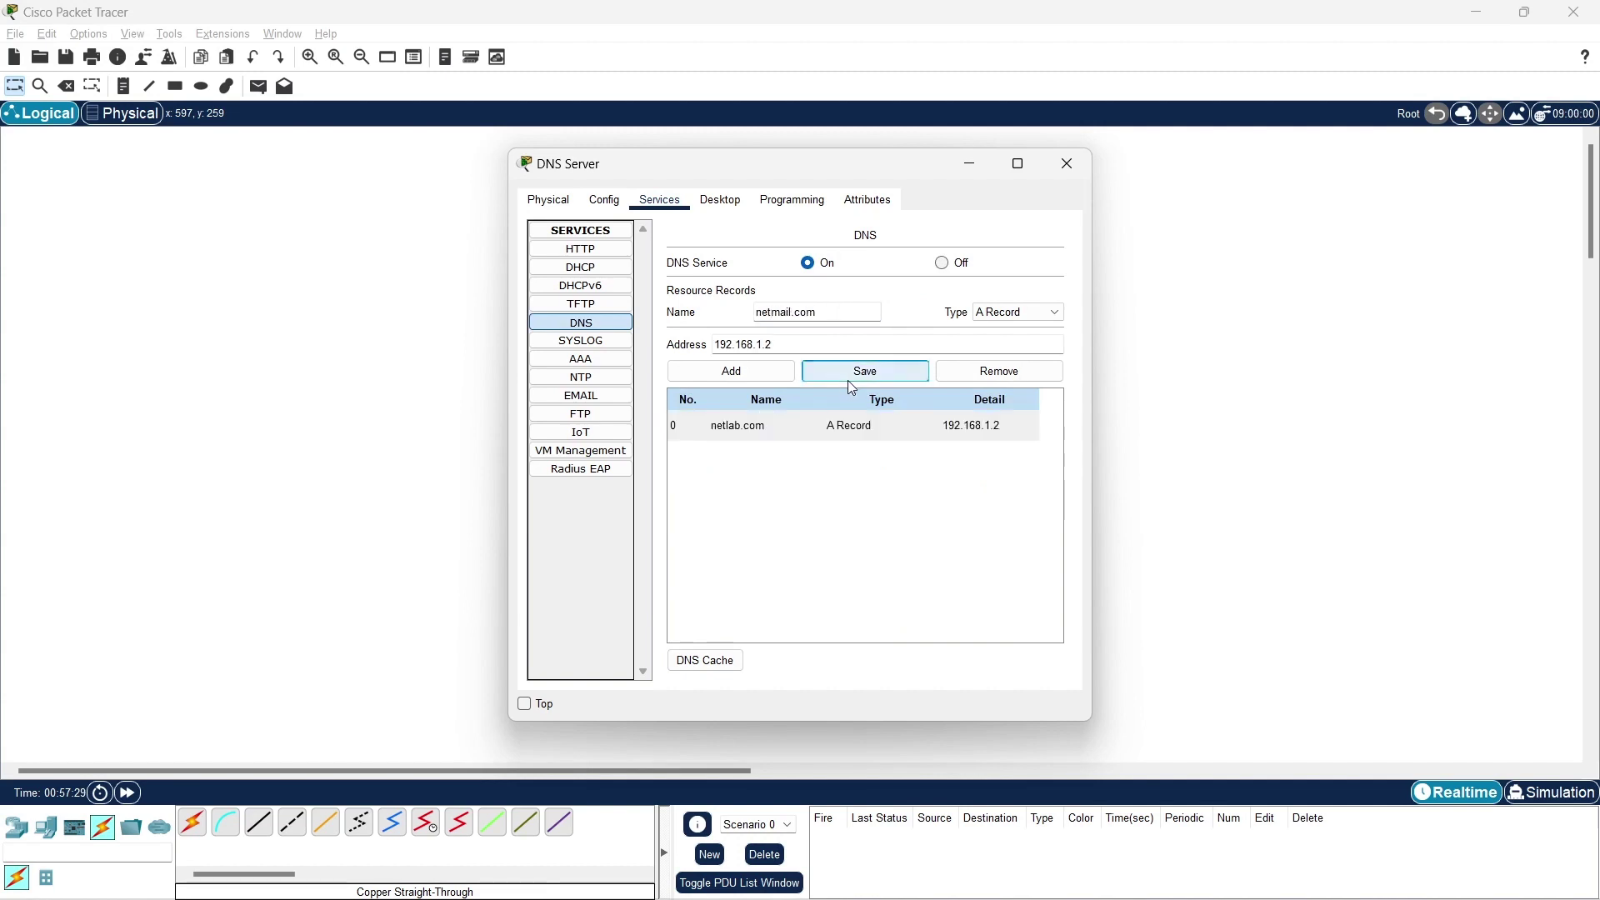
click(1067, 163)
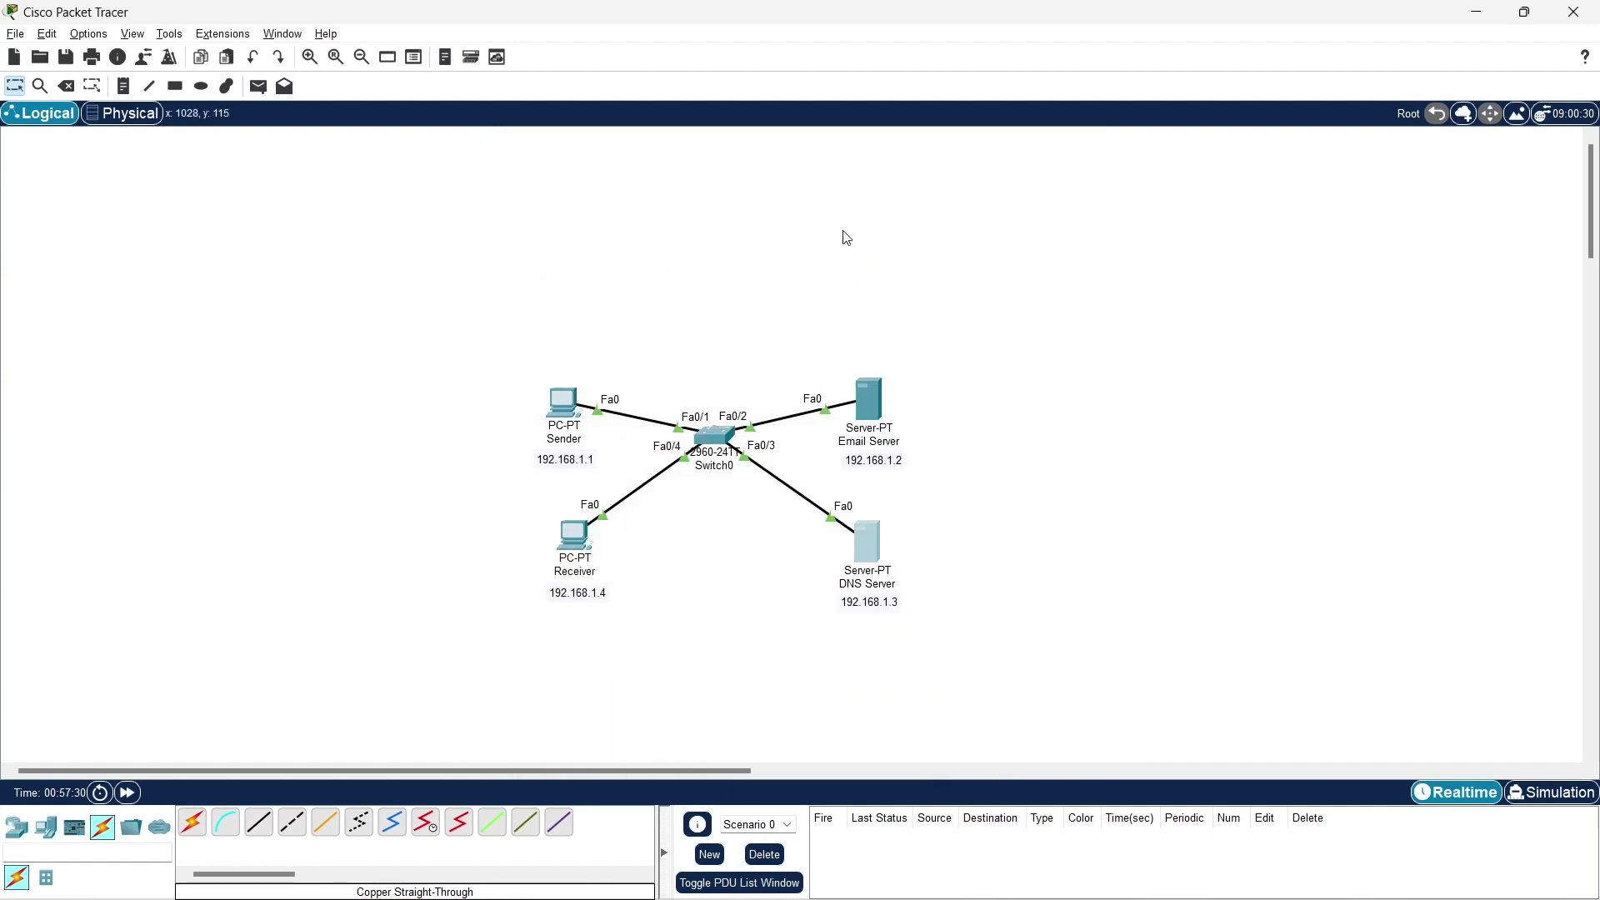
Open the Sender PC's mail configuration and fill in the sender's name and e-mail address.
click(565, 393)
drag(709, 173, 1177, 105)
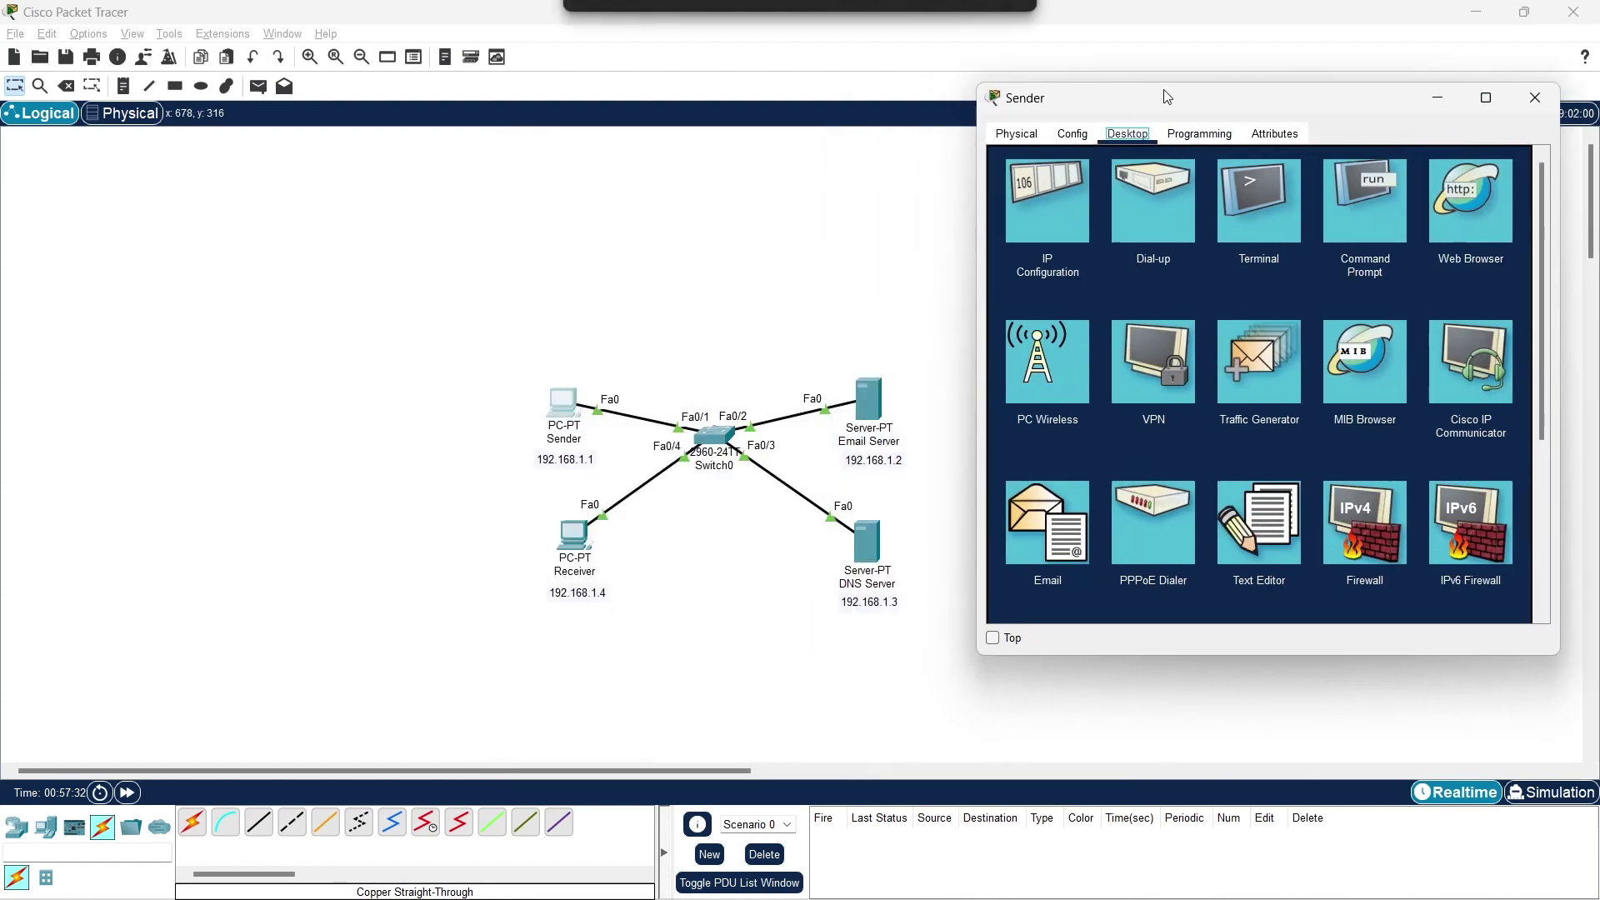
click(1052, 556)
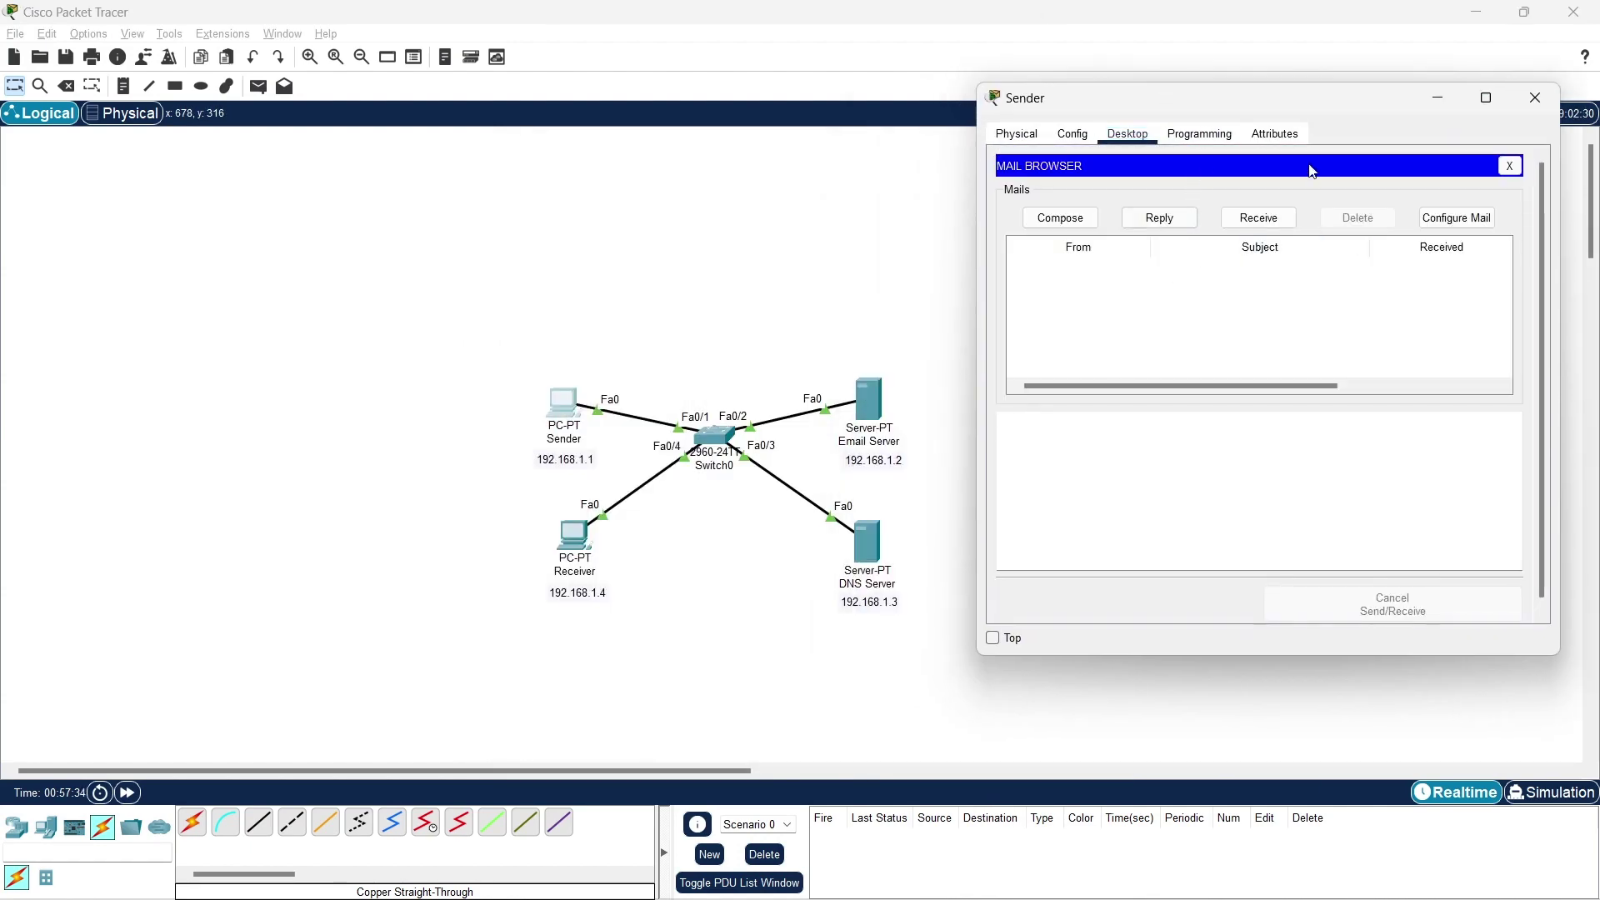
click(1458, 219)
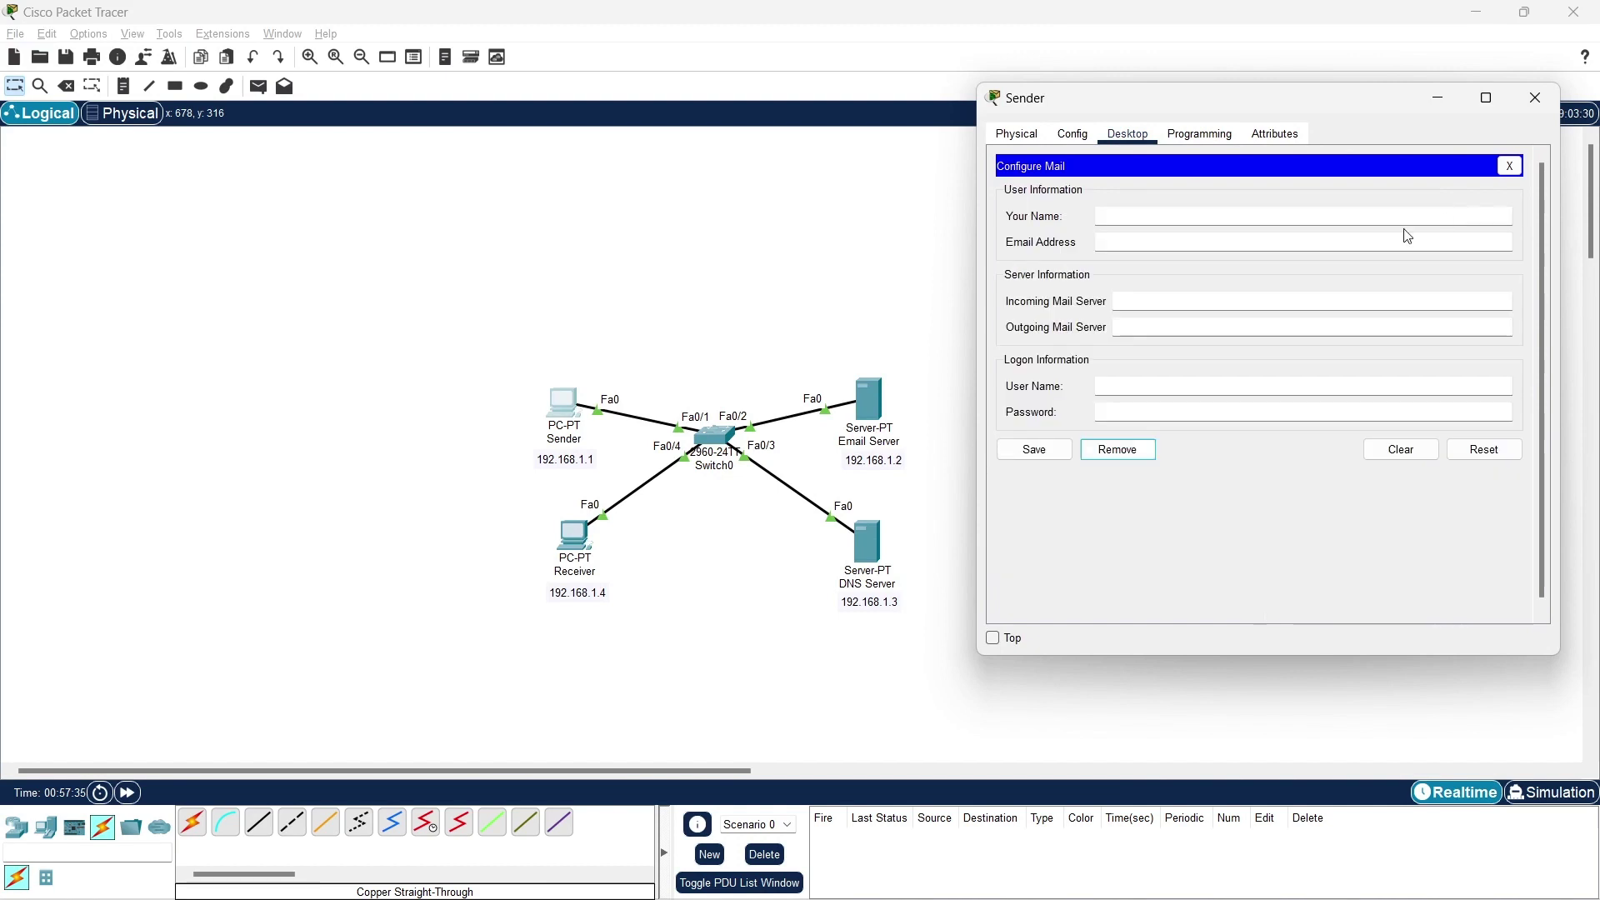
click(1161, 242)
text(ra)
key(BackSpace)
text(RA@netmail.com)
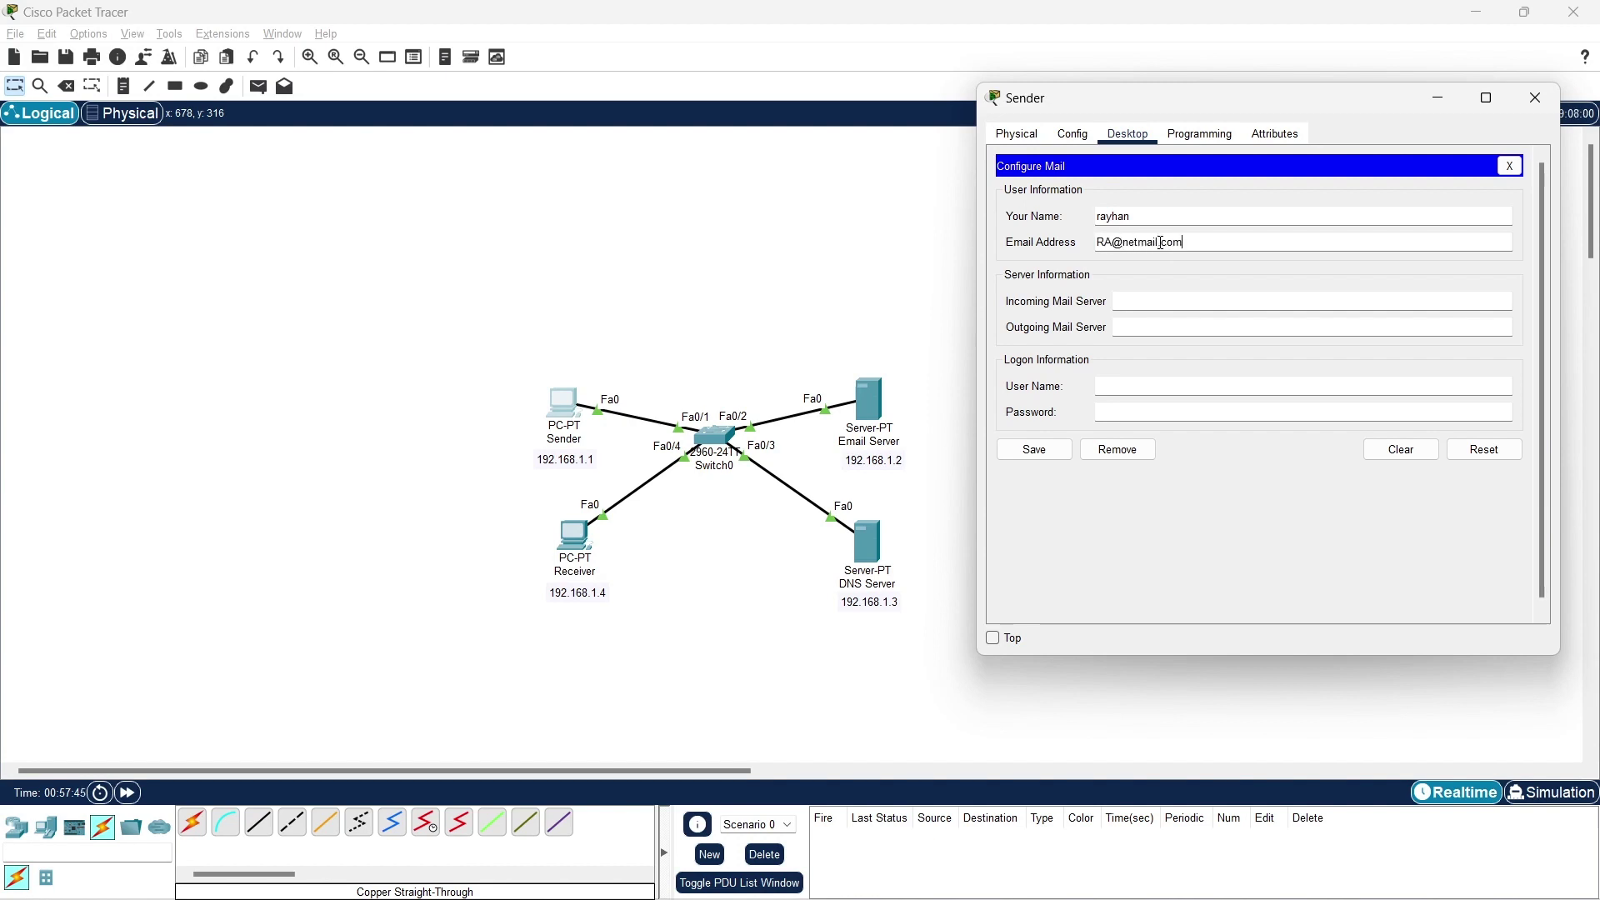
Set the Sender's incoming and outgoing mail servers to netmail.com, enter user name RA and the account password, and save the configuration.
drag(1208, 108, 524, 115)
click(433, 304)
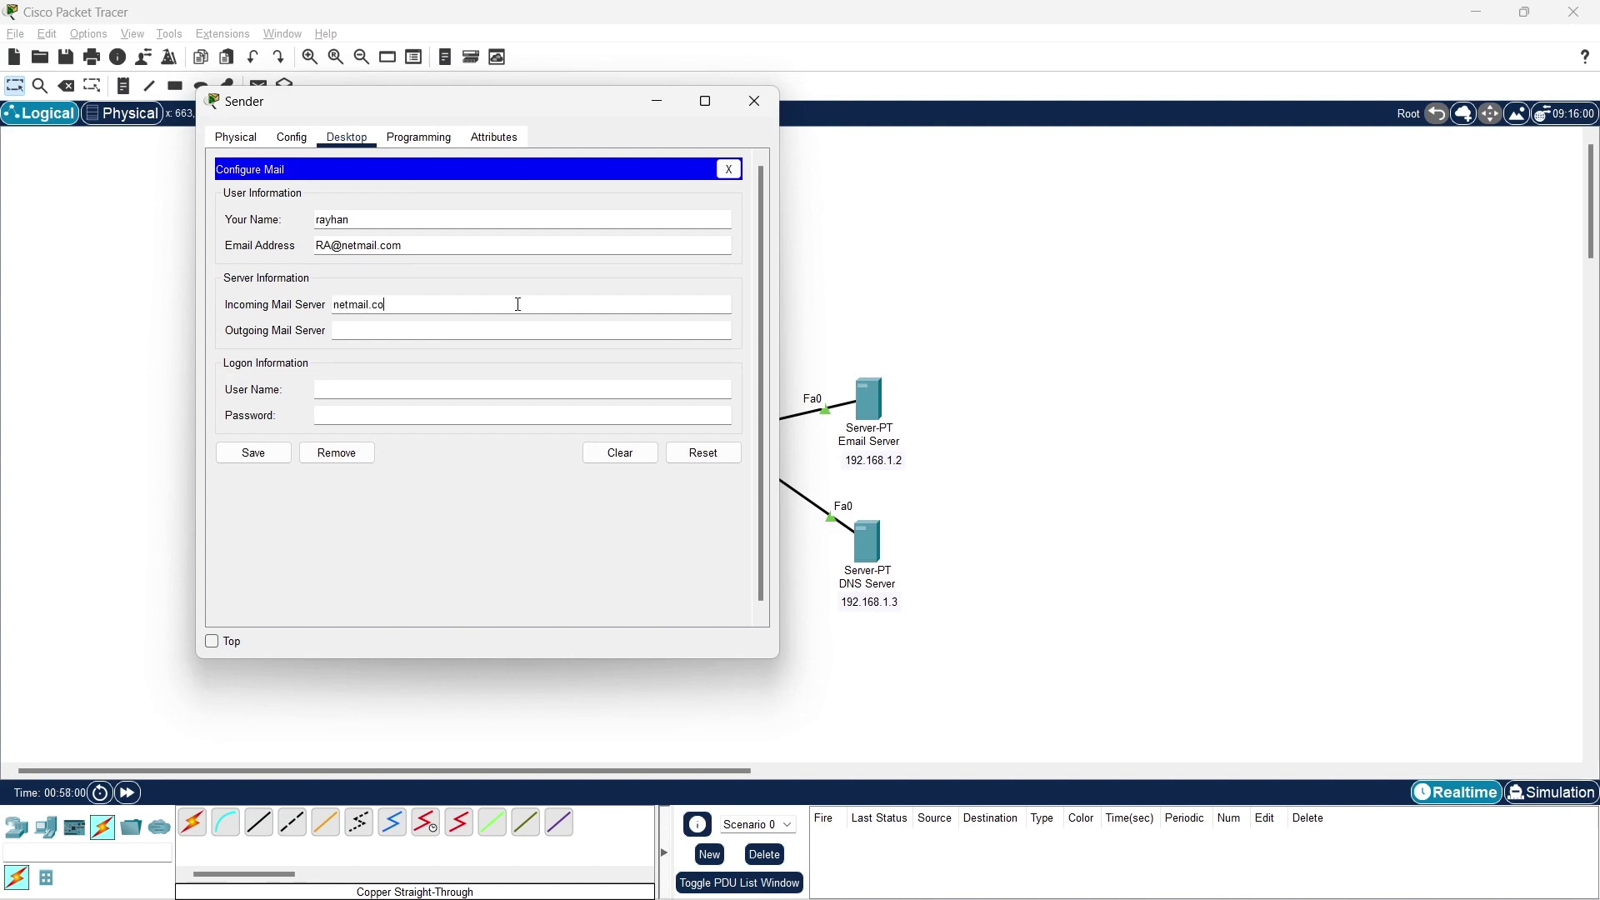
text(m)
key(ctrl+a)
key(ctrl+c)
click(479, 330)
key(ctrl+v)
click(429, 391)
text(RA)
click(393, 417)
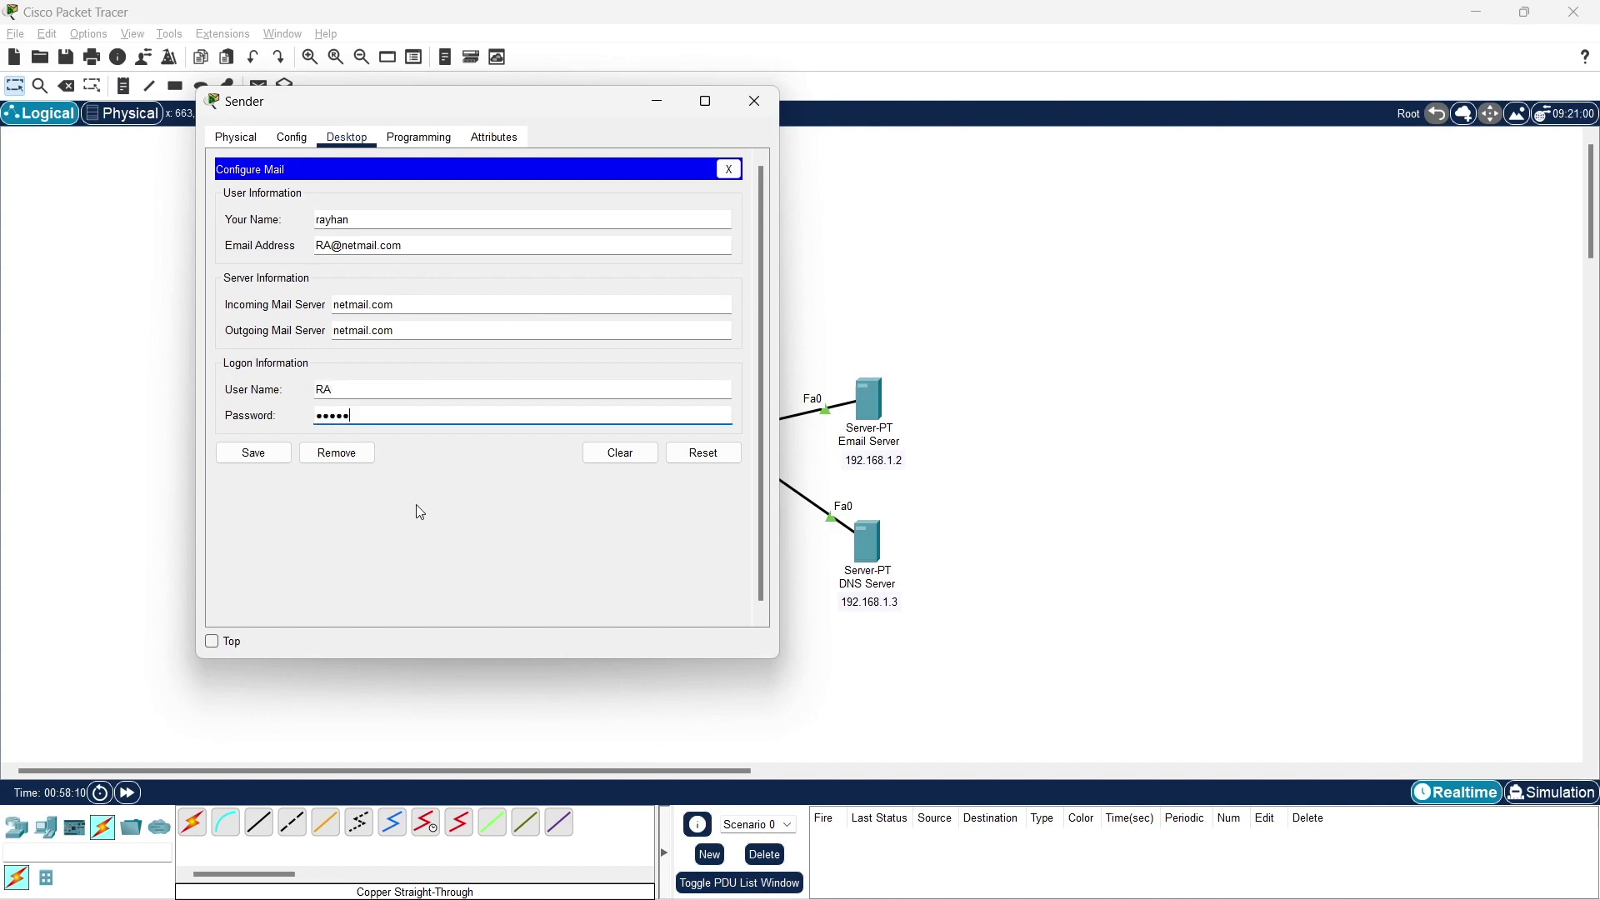
click(221, 452)
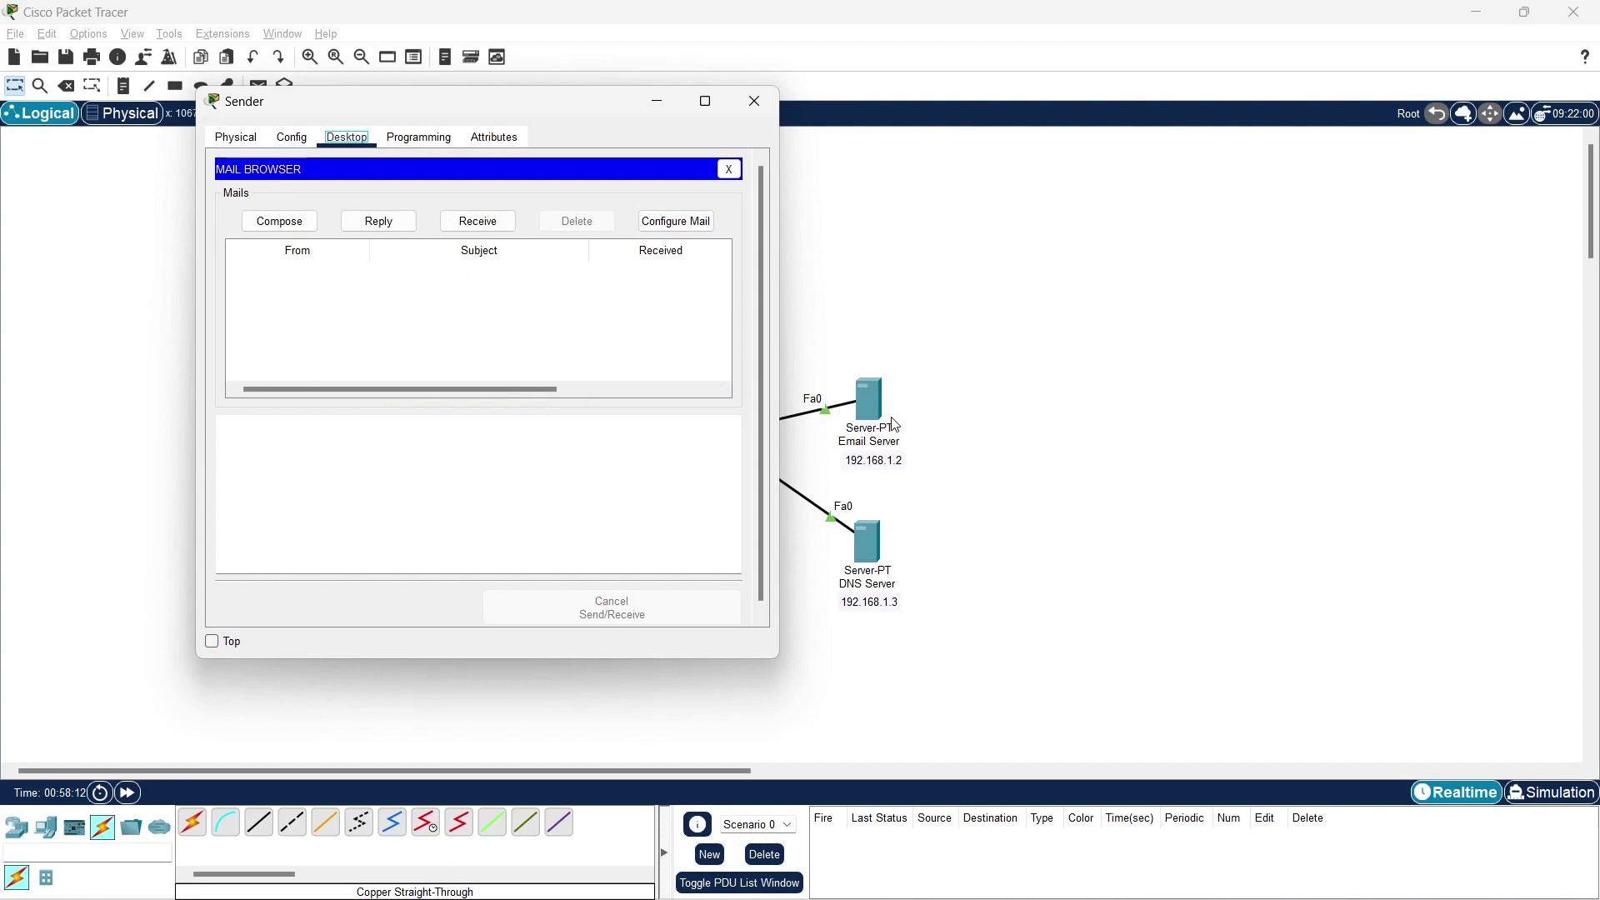
click(658, 106)
Review the Receiver PC's mail configuration for user RS on netmail.com and save it.
click(576, 529)
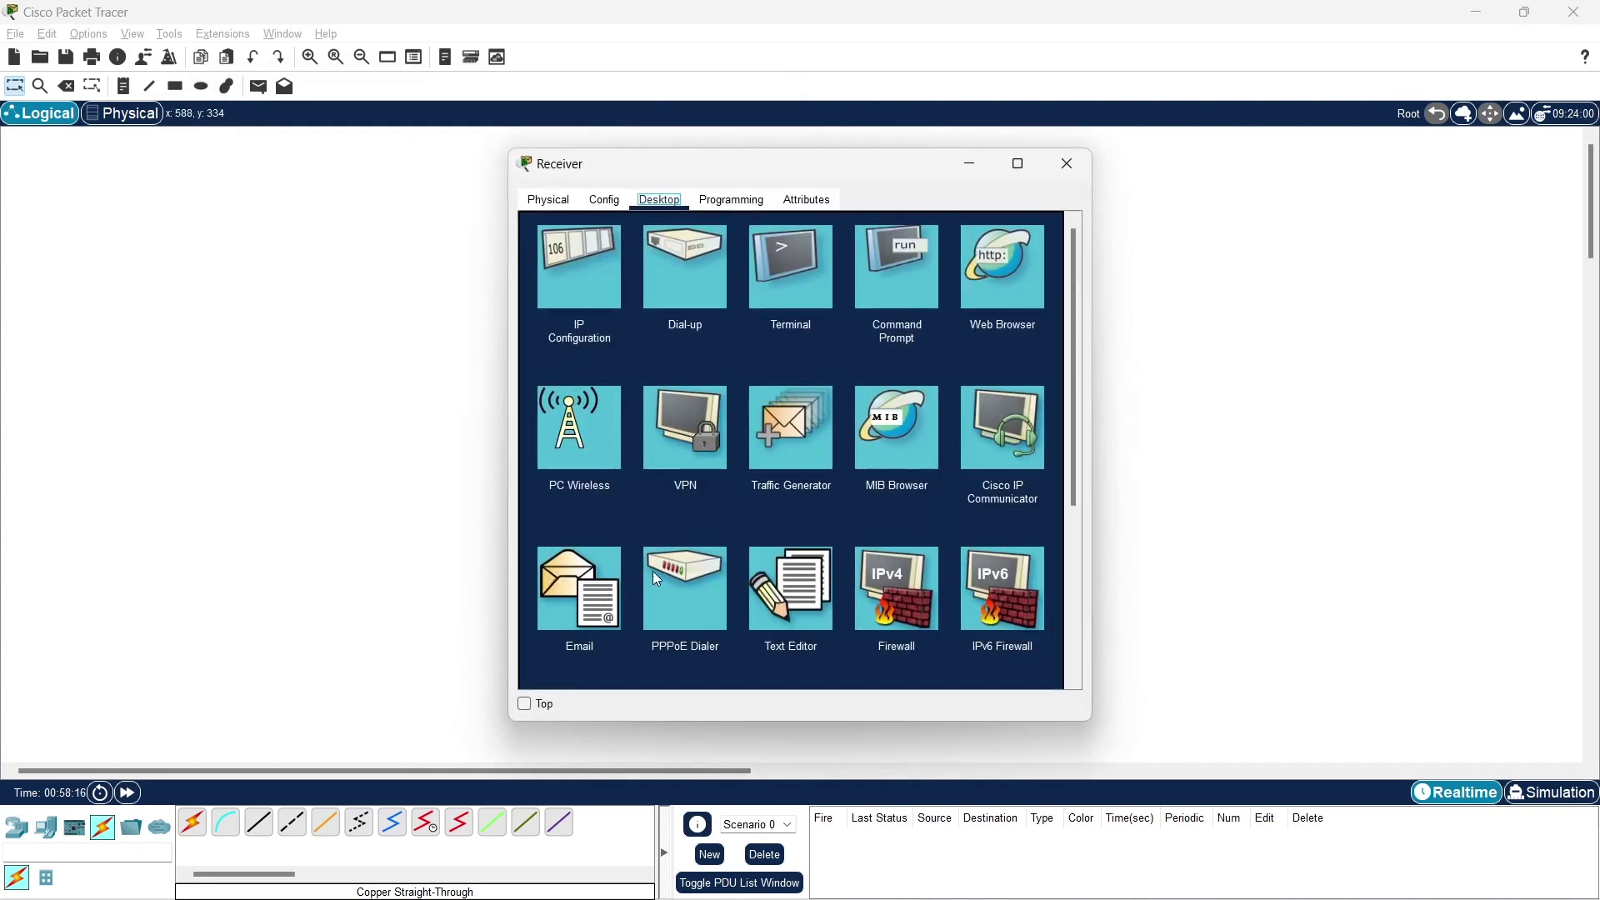
click(569, 583)
click(988, 282)
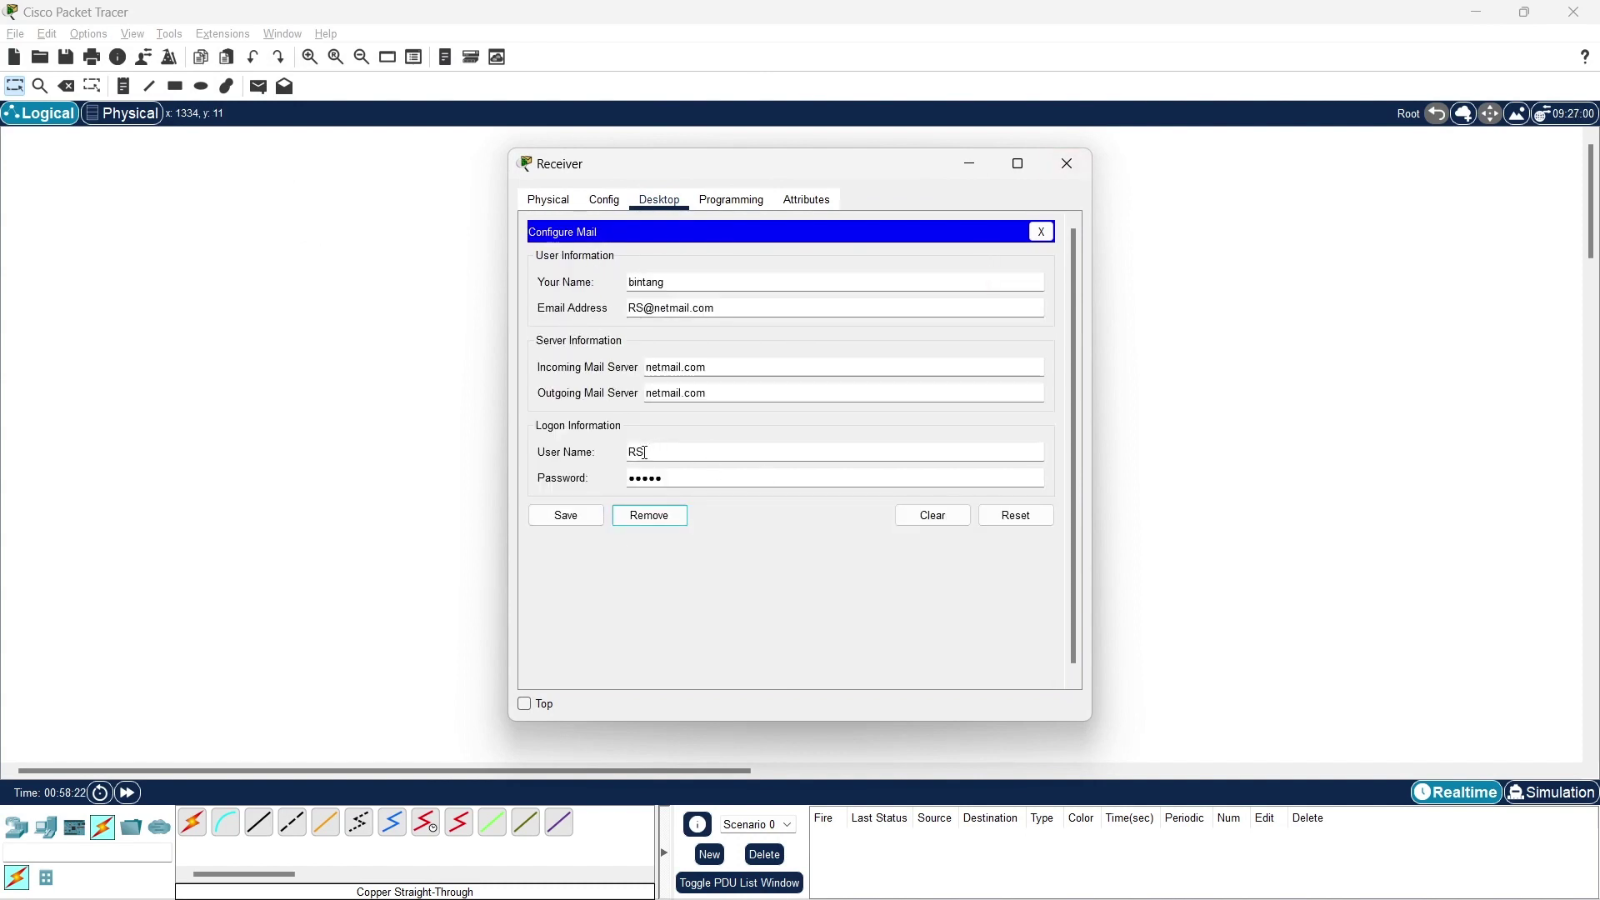
click(568, 517)
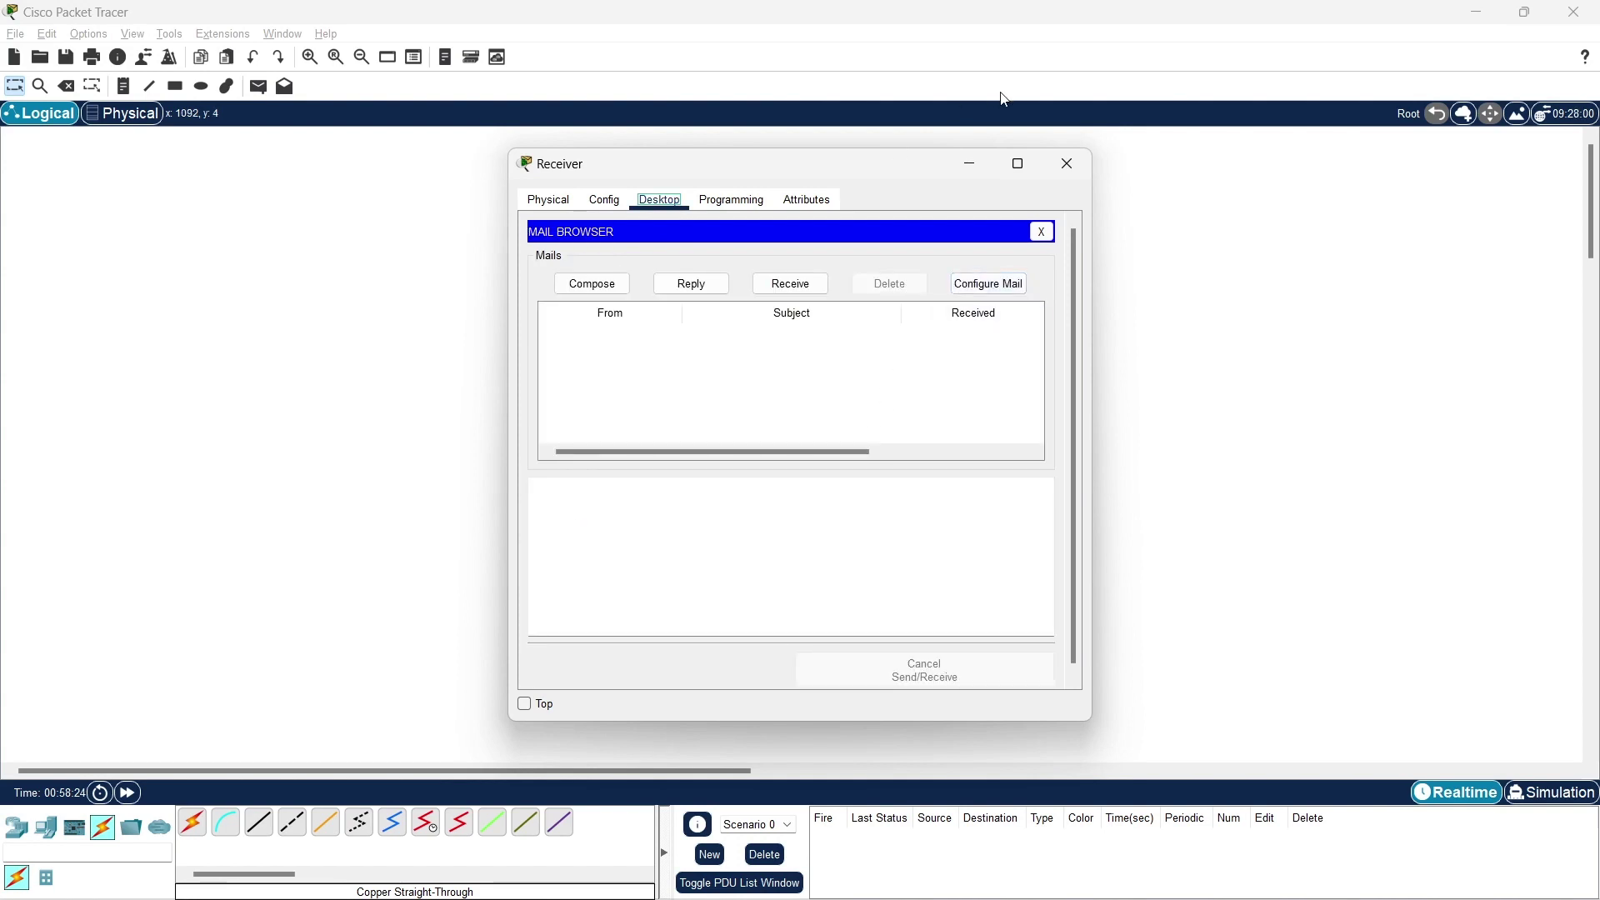
click(967, 170)
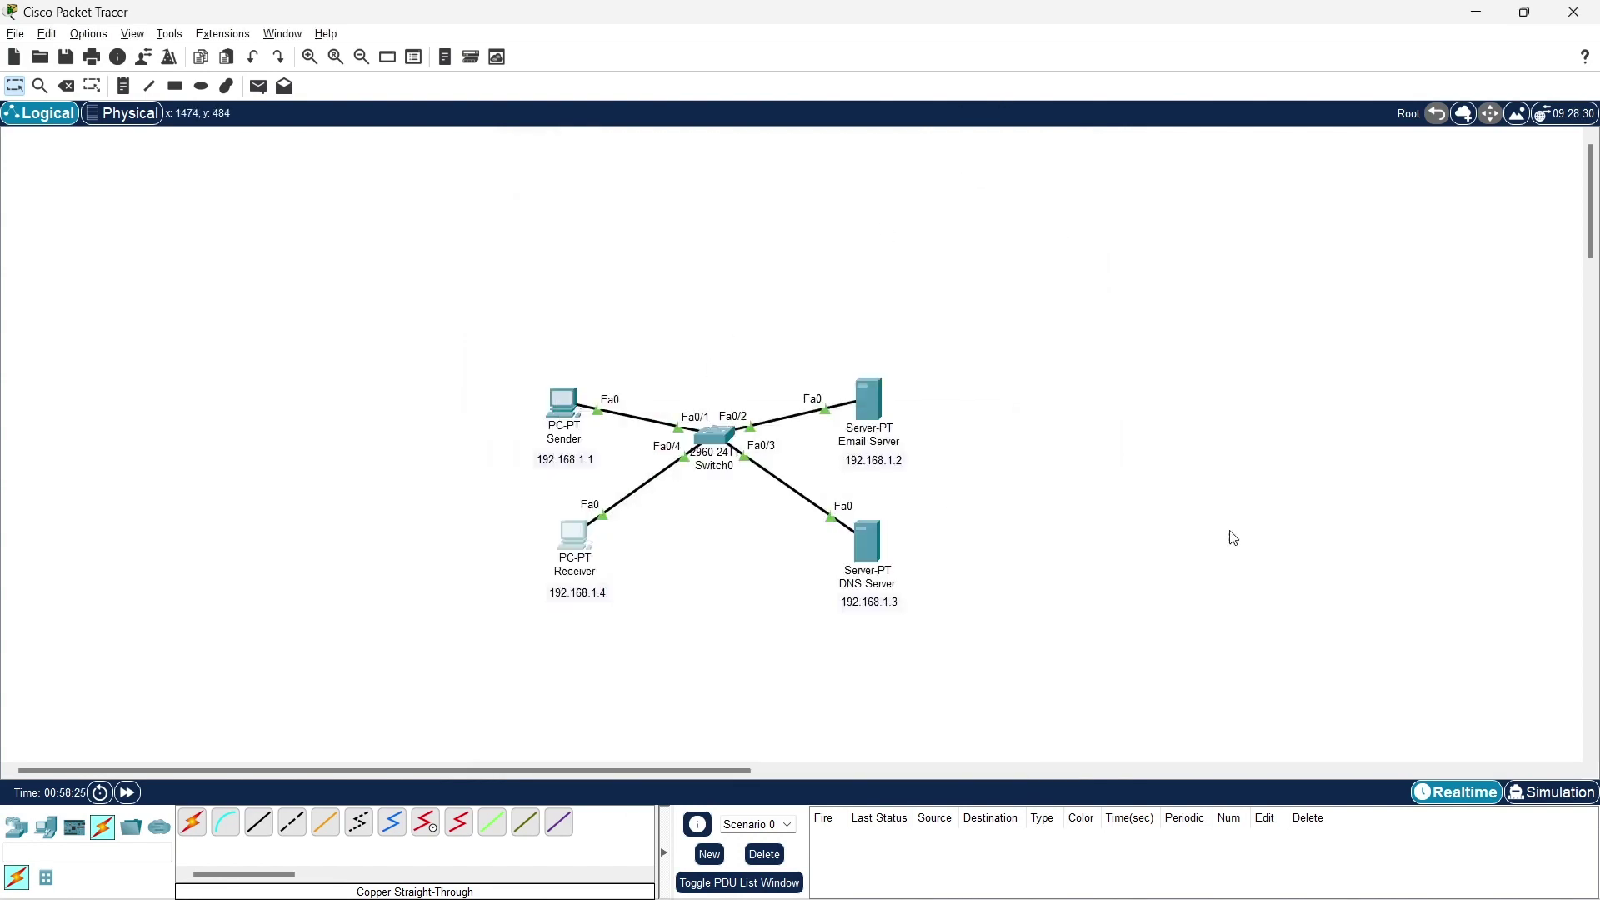
In Simulation mode, compose and send a mail from the Sender PC to the Receiver's address with subject TEST and body "ngirim".
click(1553, 796)
click(543, 412)
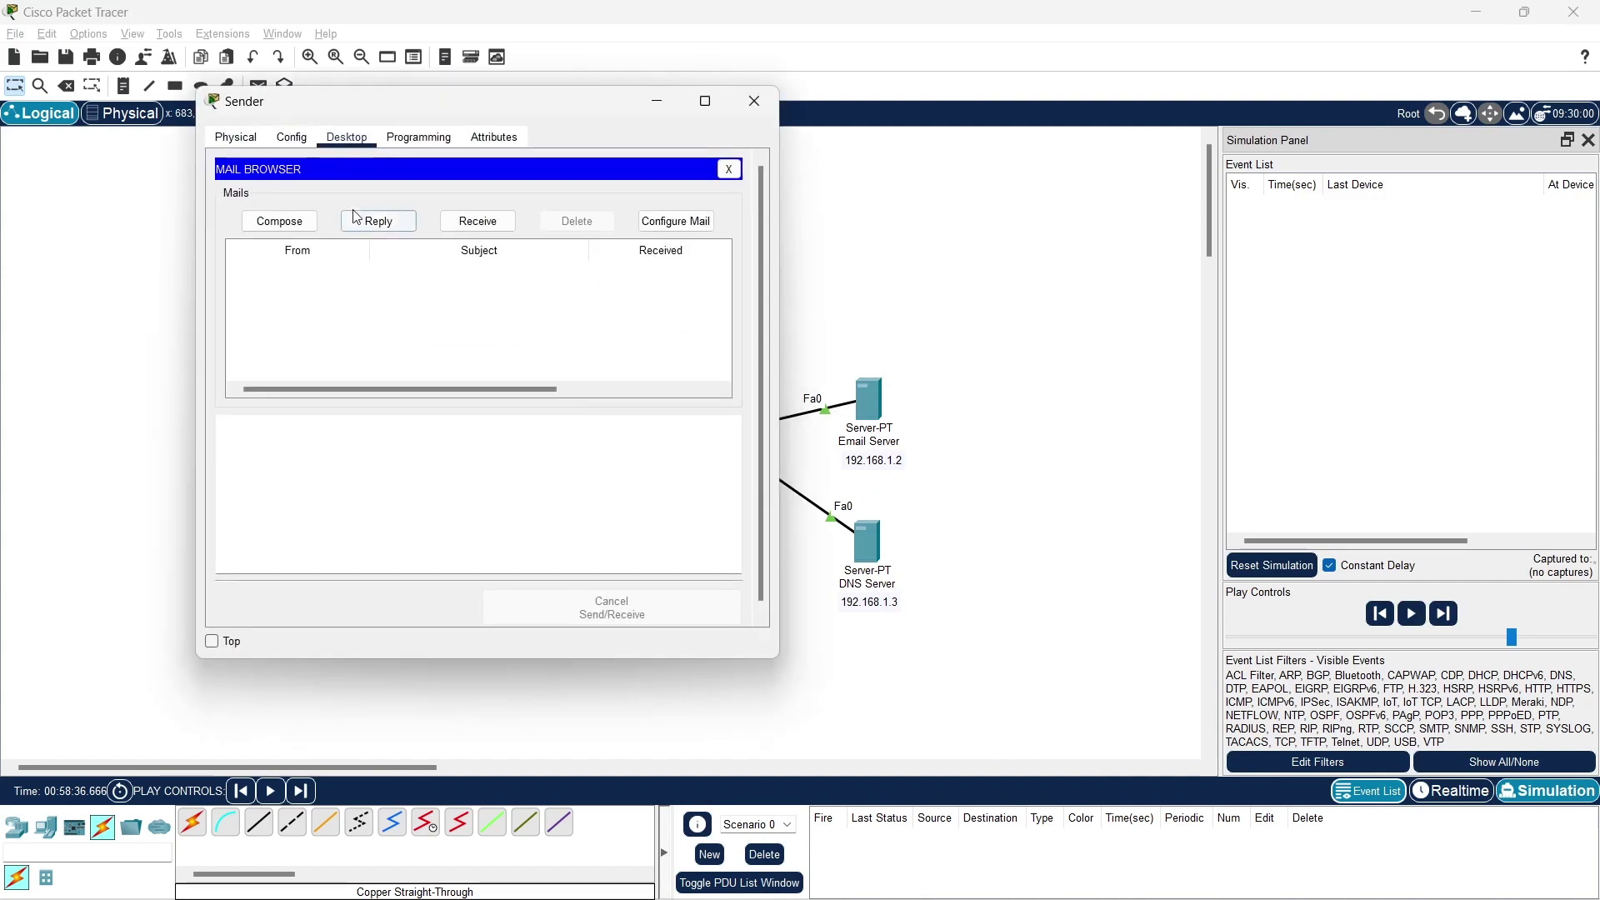
click(279, 223)
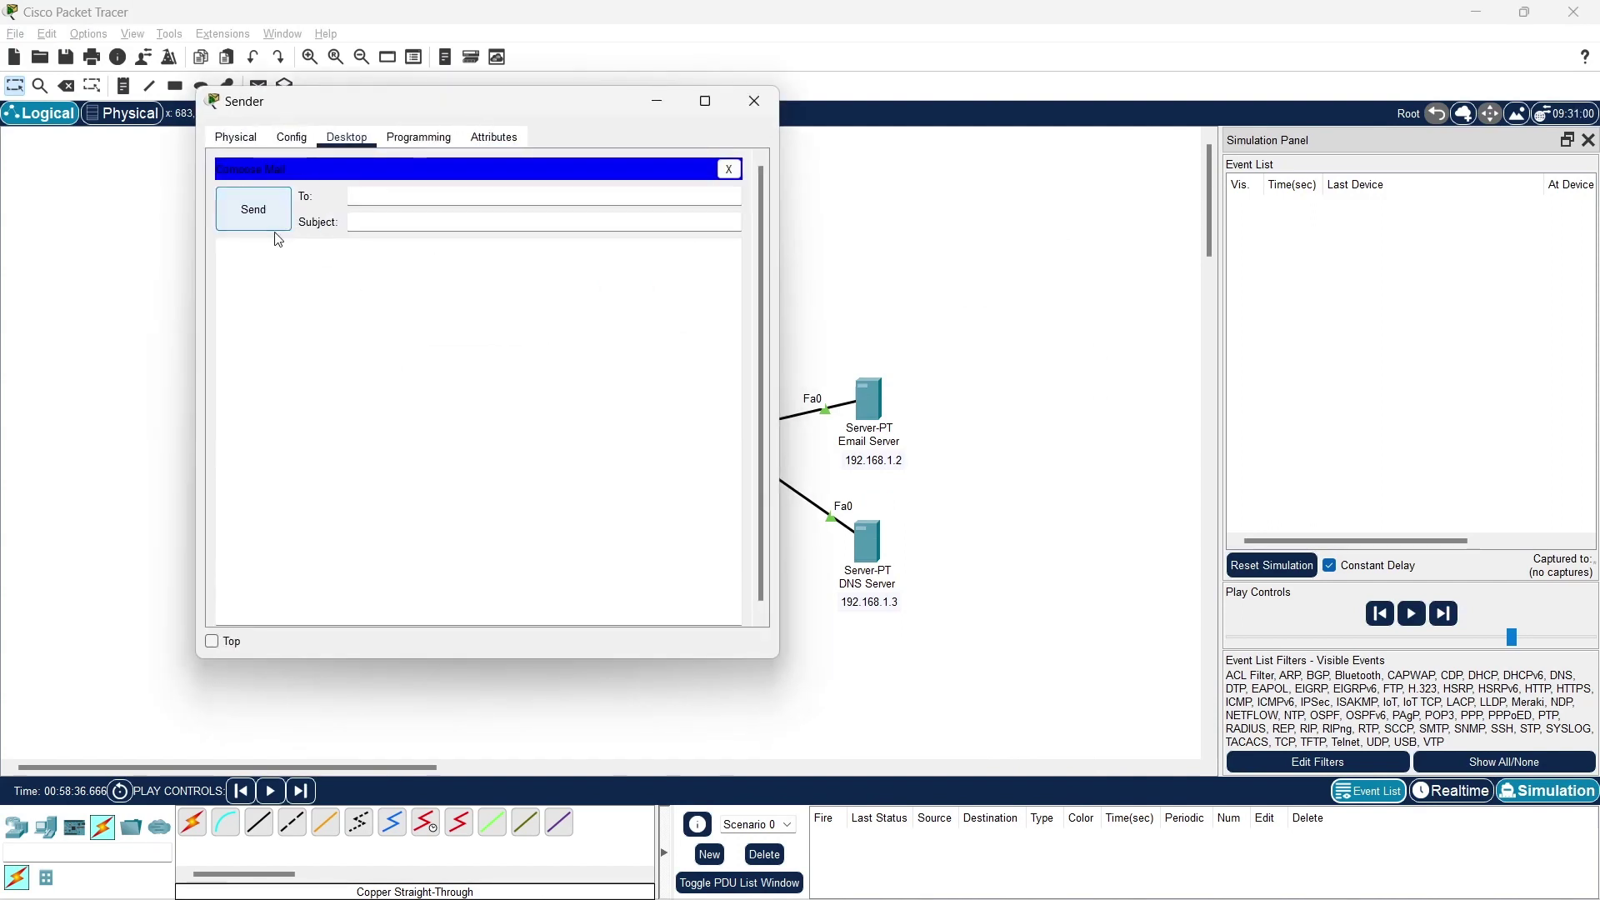
click(426, 191)
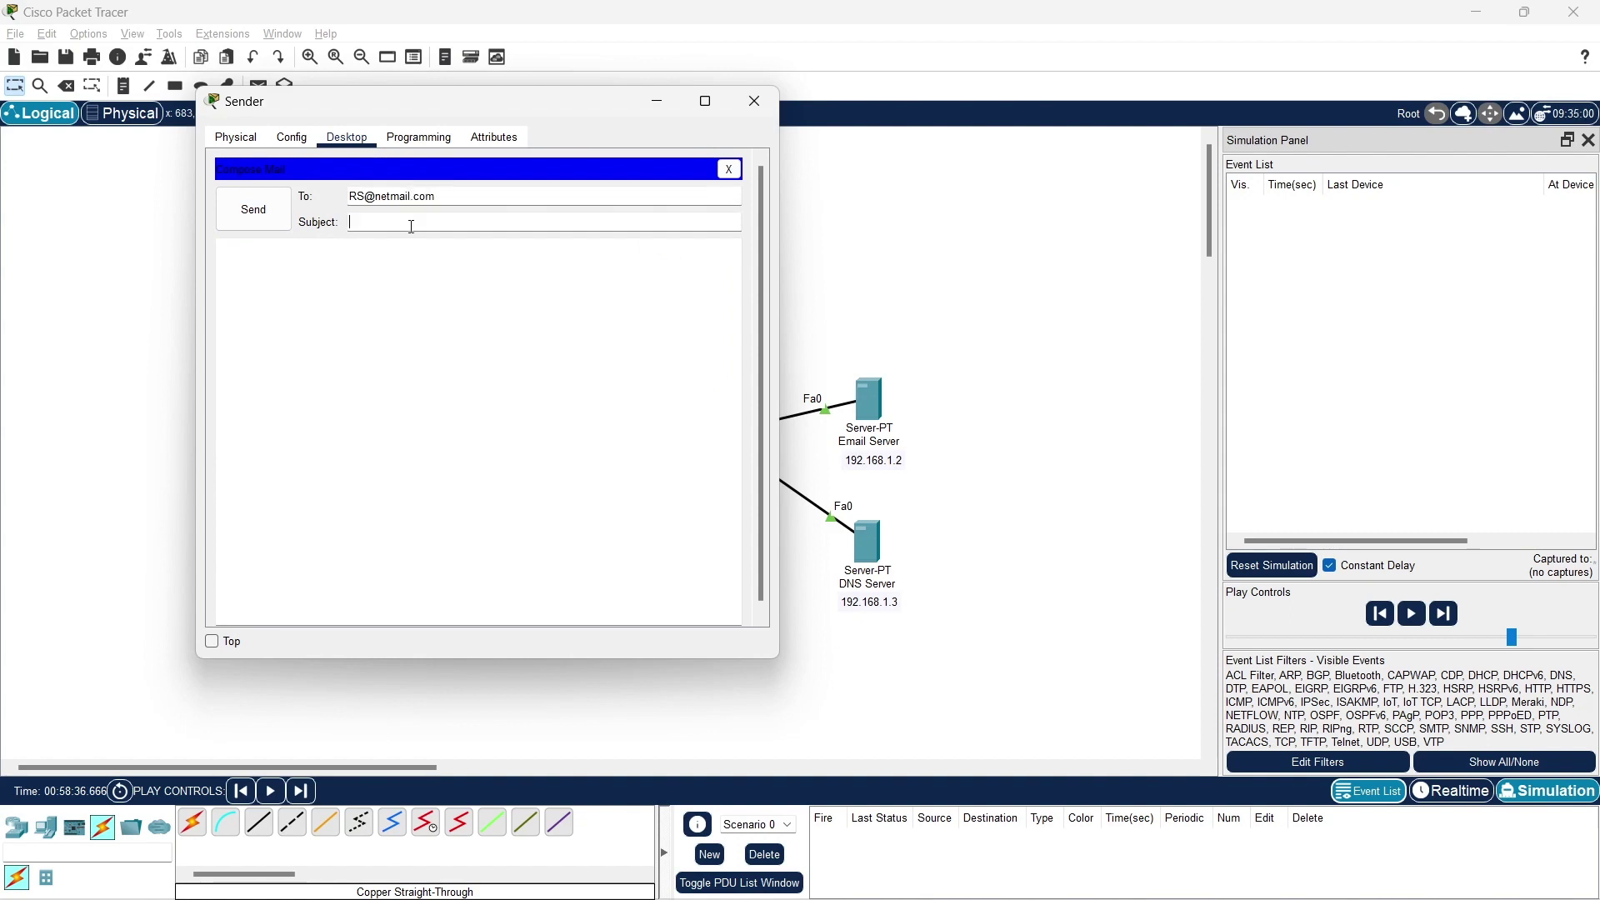
click(411, 264)
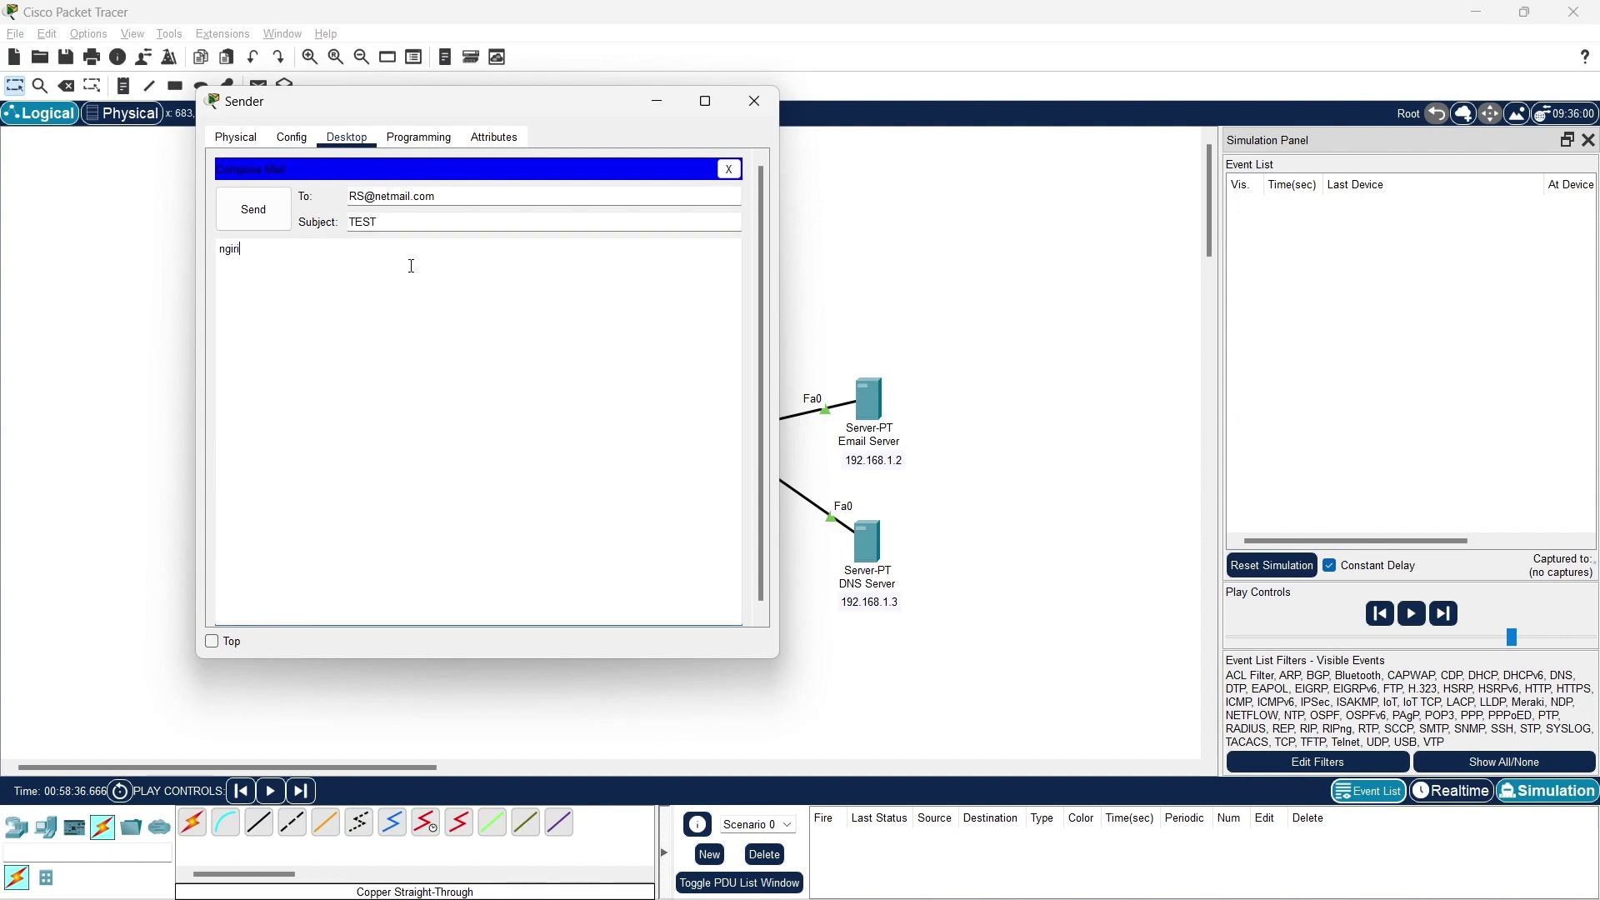
click(275, 209)
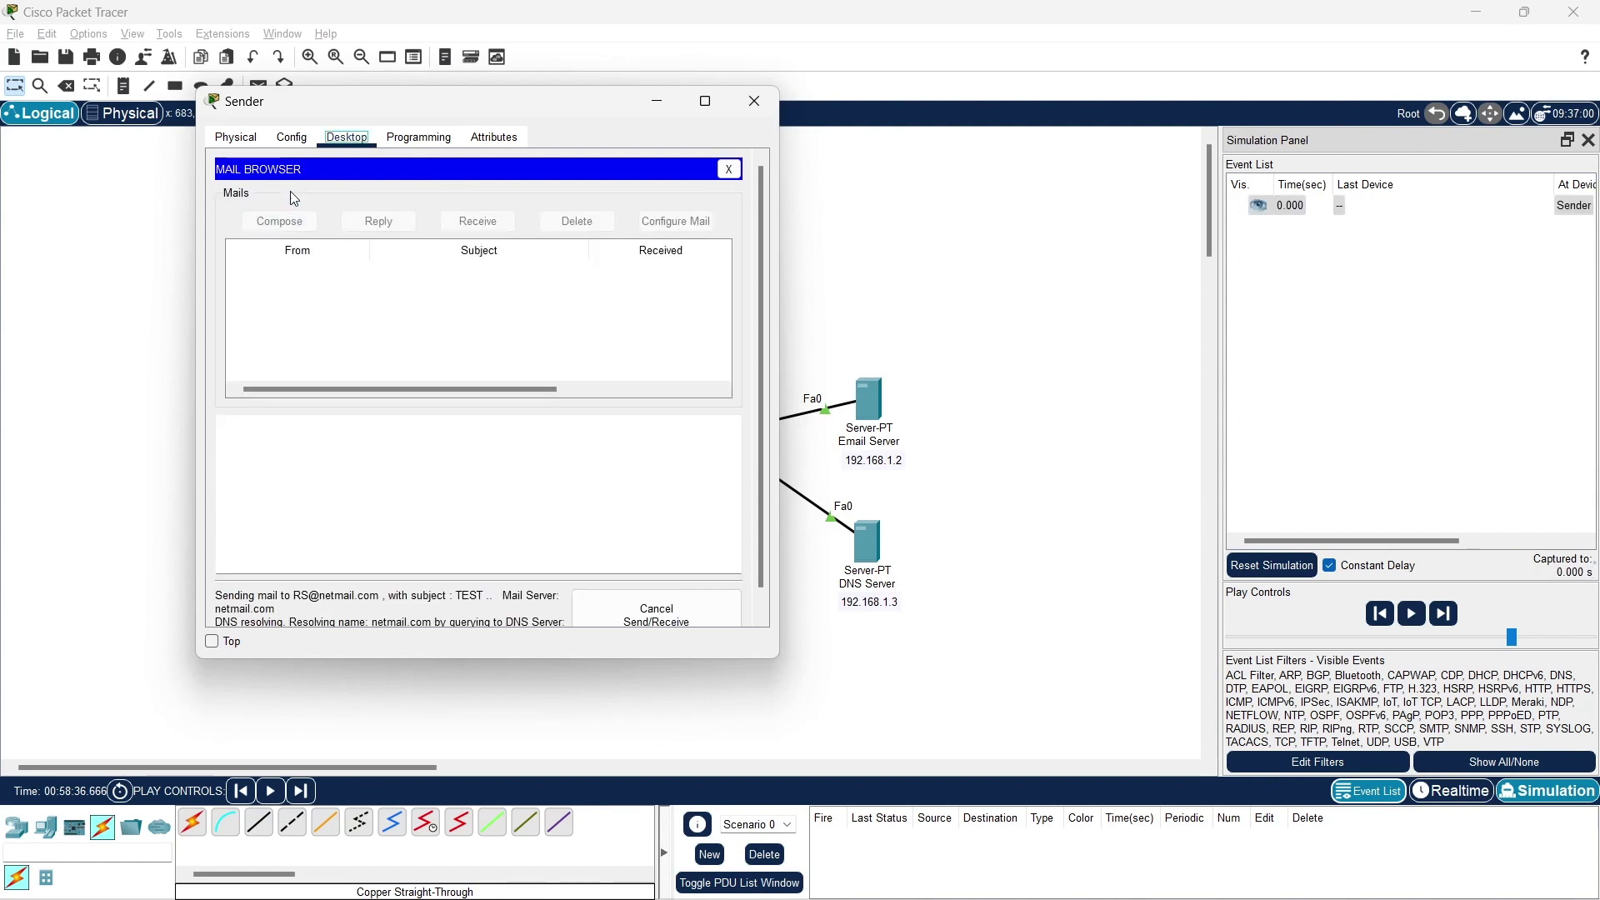
Check the Sender's mail status, and advance the simulation until the DNS query reaches the DNS Server.
drag(507, 109, 1263, 107)
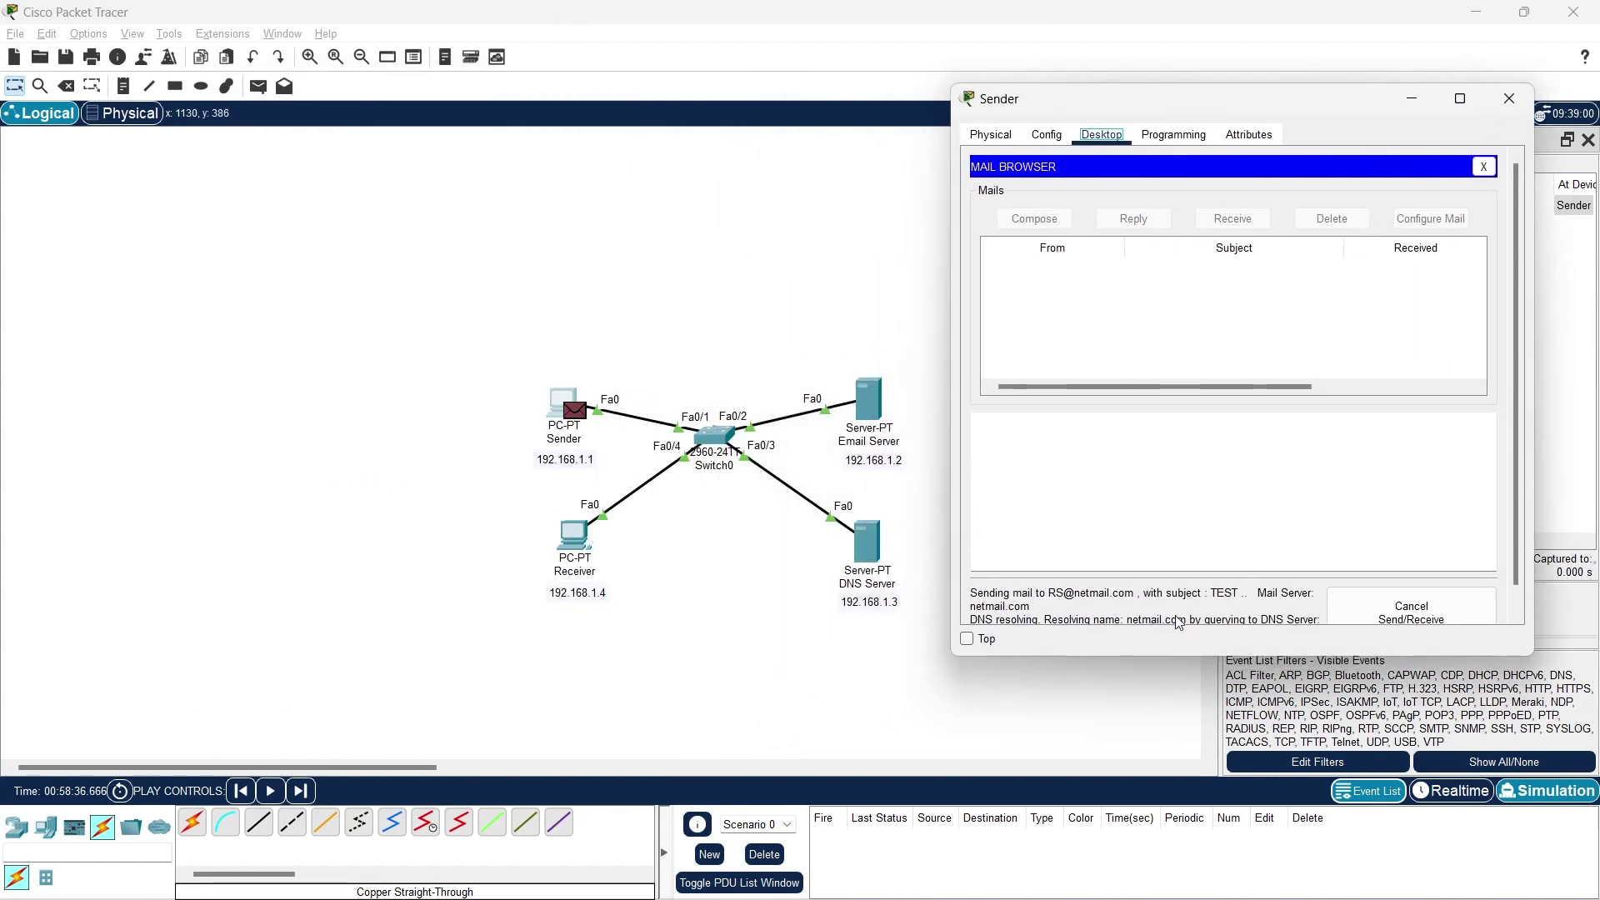
scroll(1175, 615, down, 1)
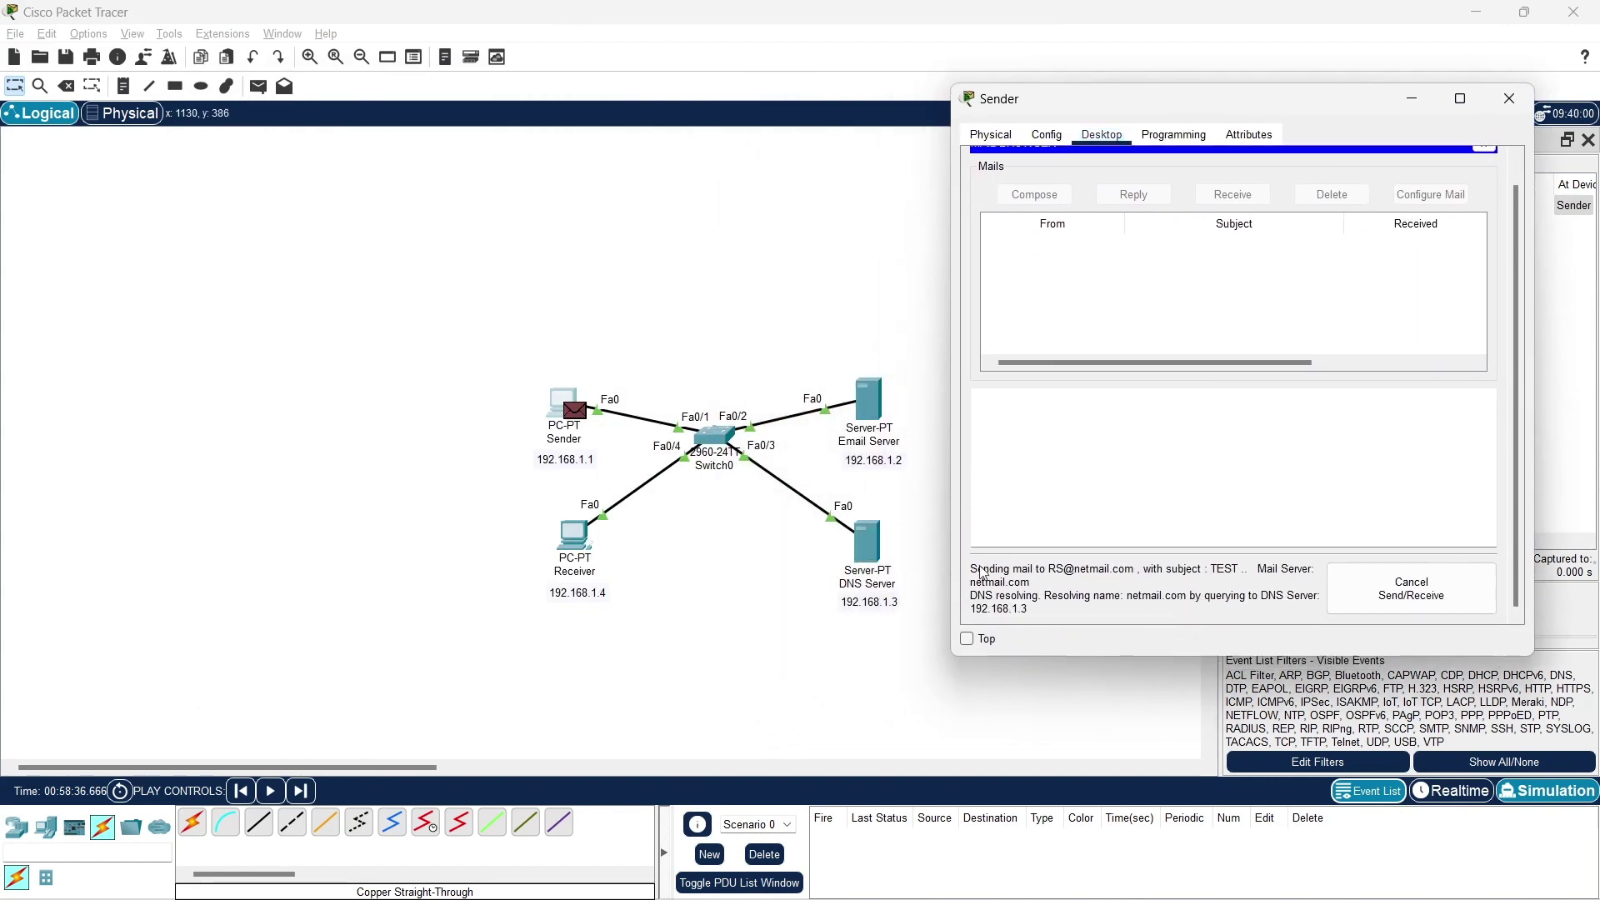
click(827, 599)
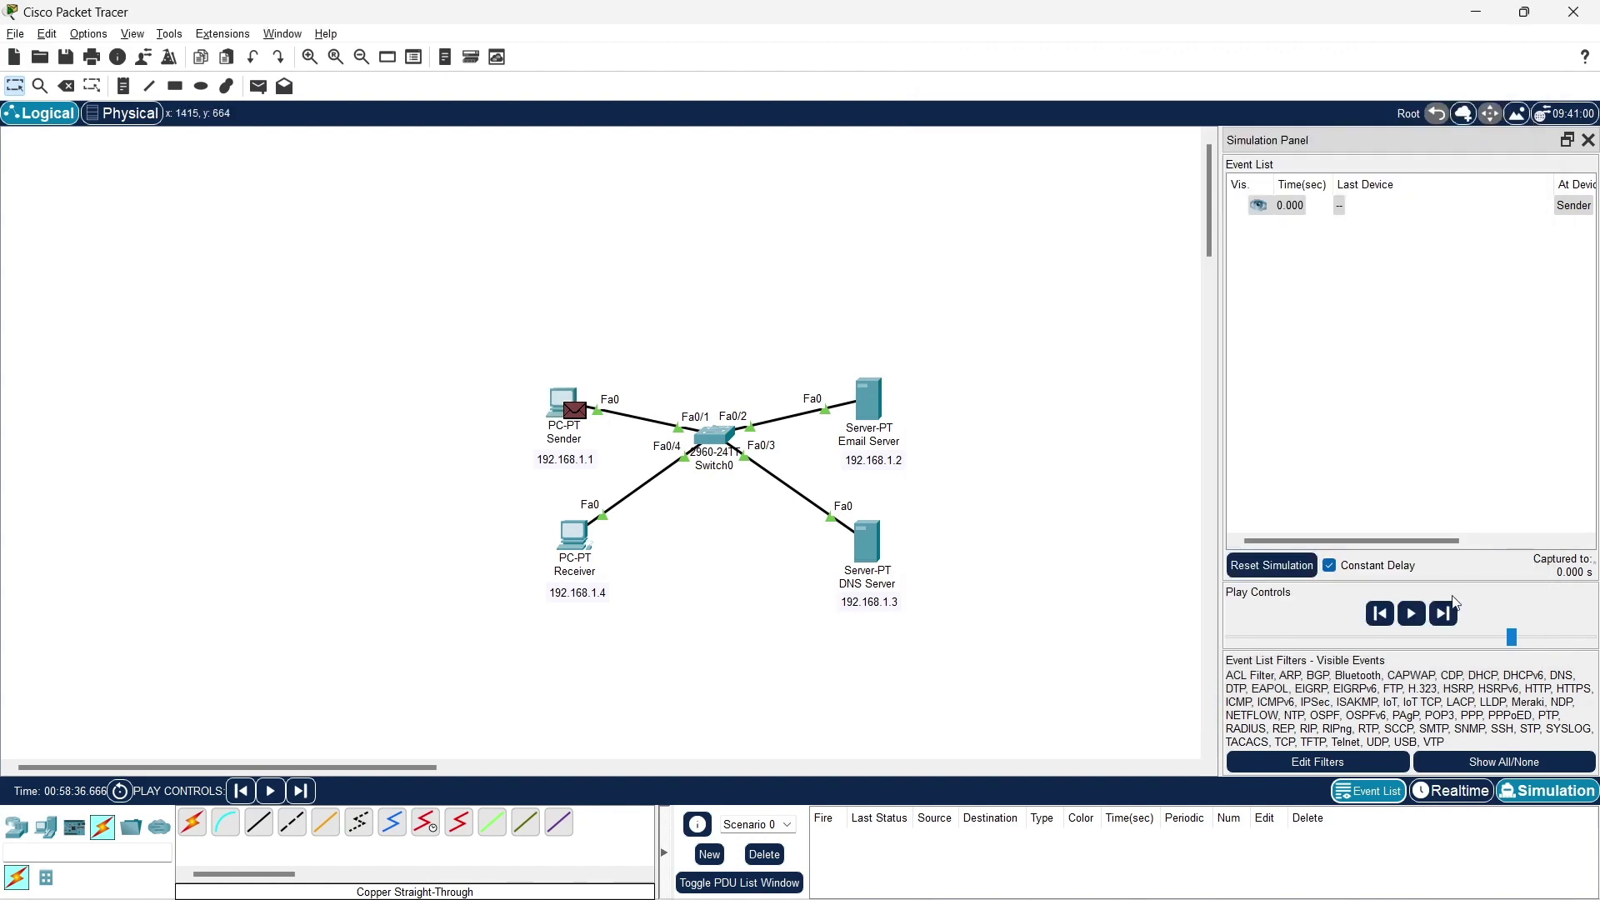
click(1448, 610)
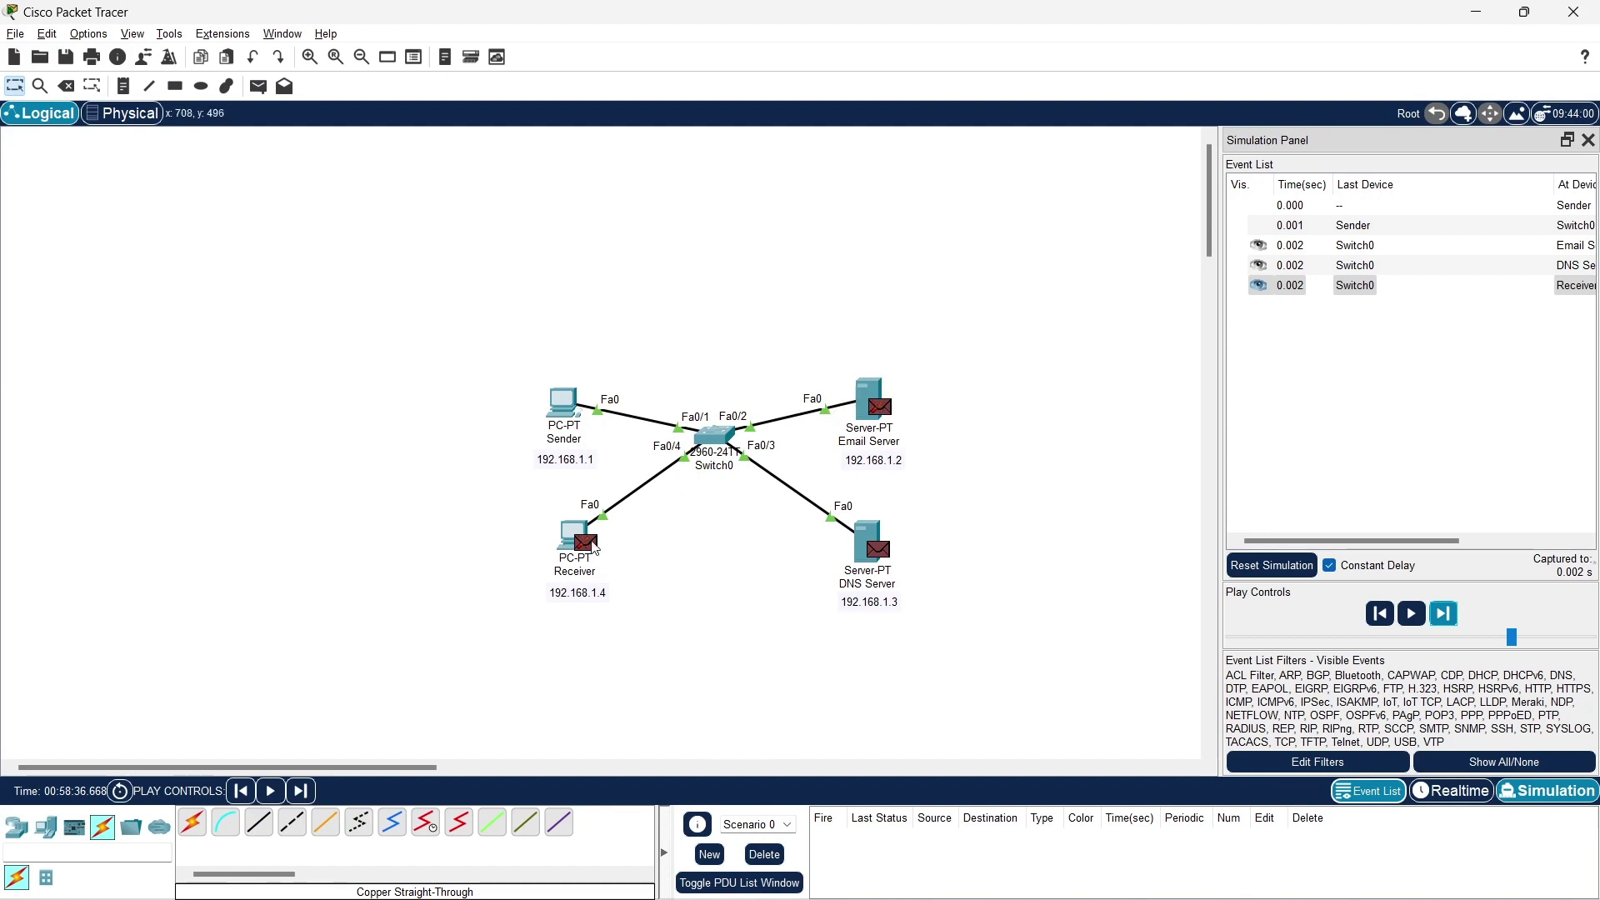
Inspect the DNS Answer section in the outbound PDU details of the packet at the DNS Server.
click(886, 553)
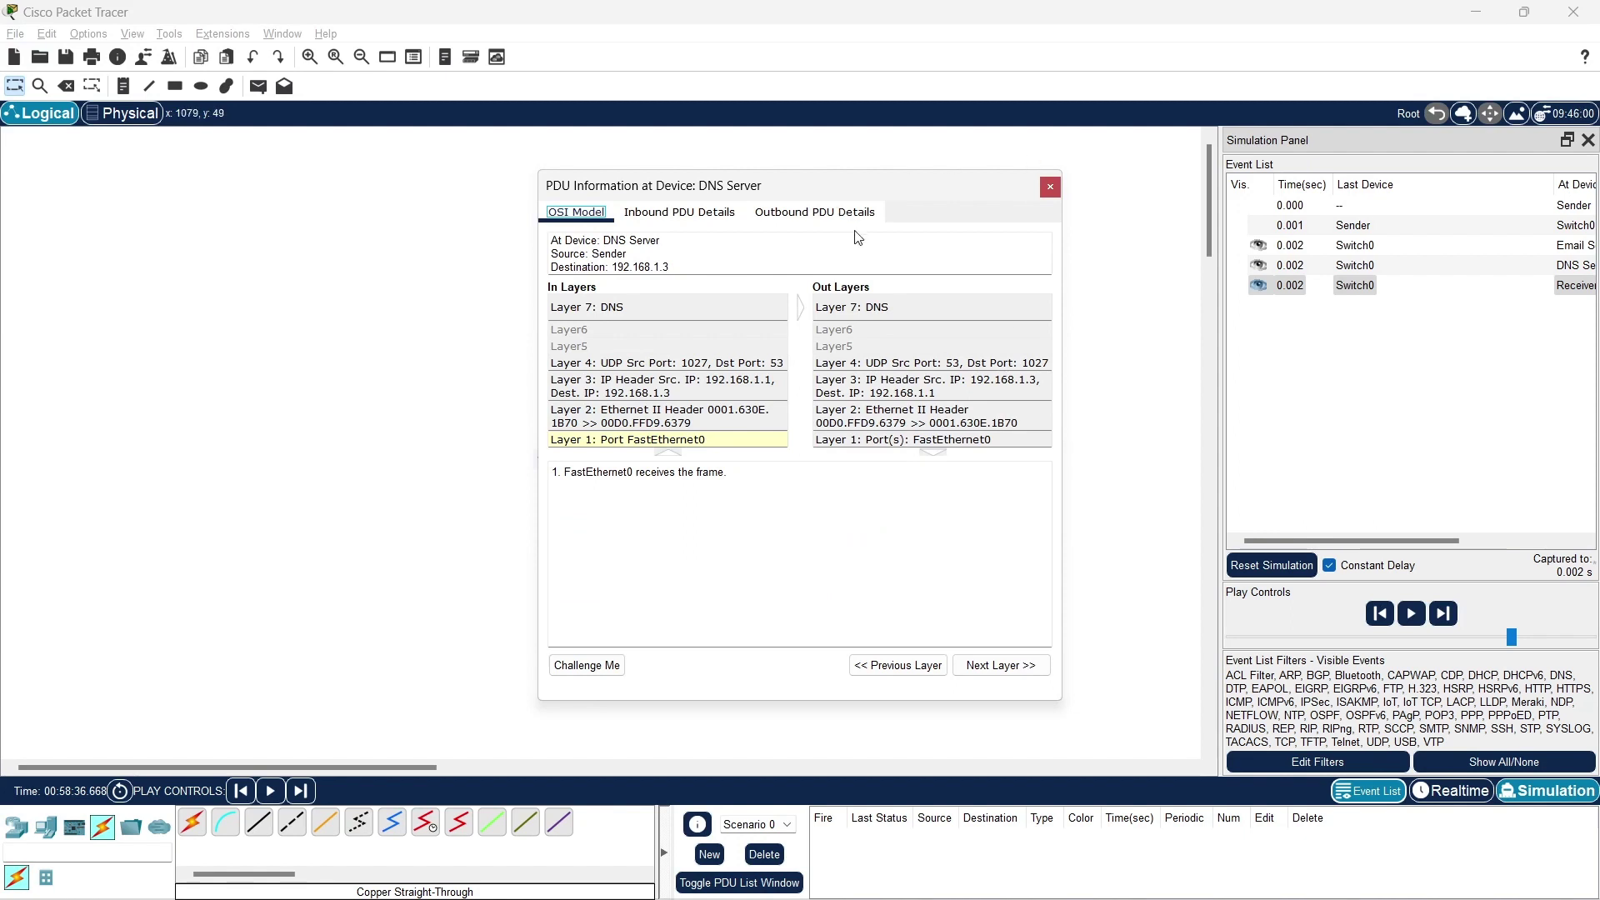
click(835, 214)
scroll(834, 500, down, 10)
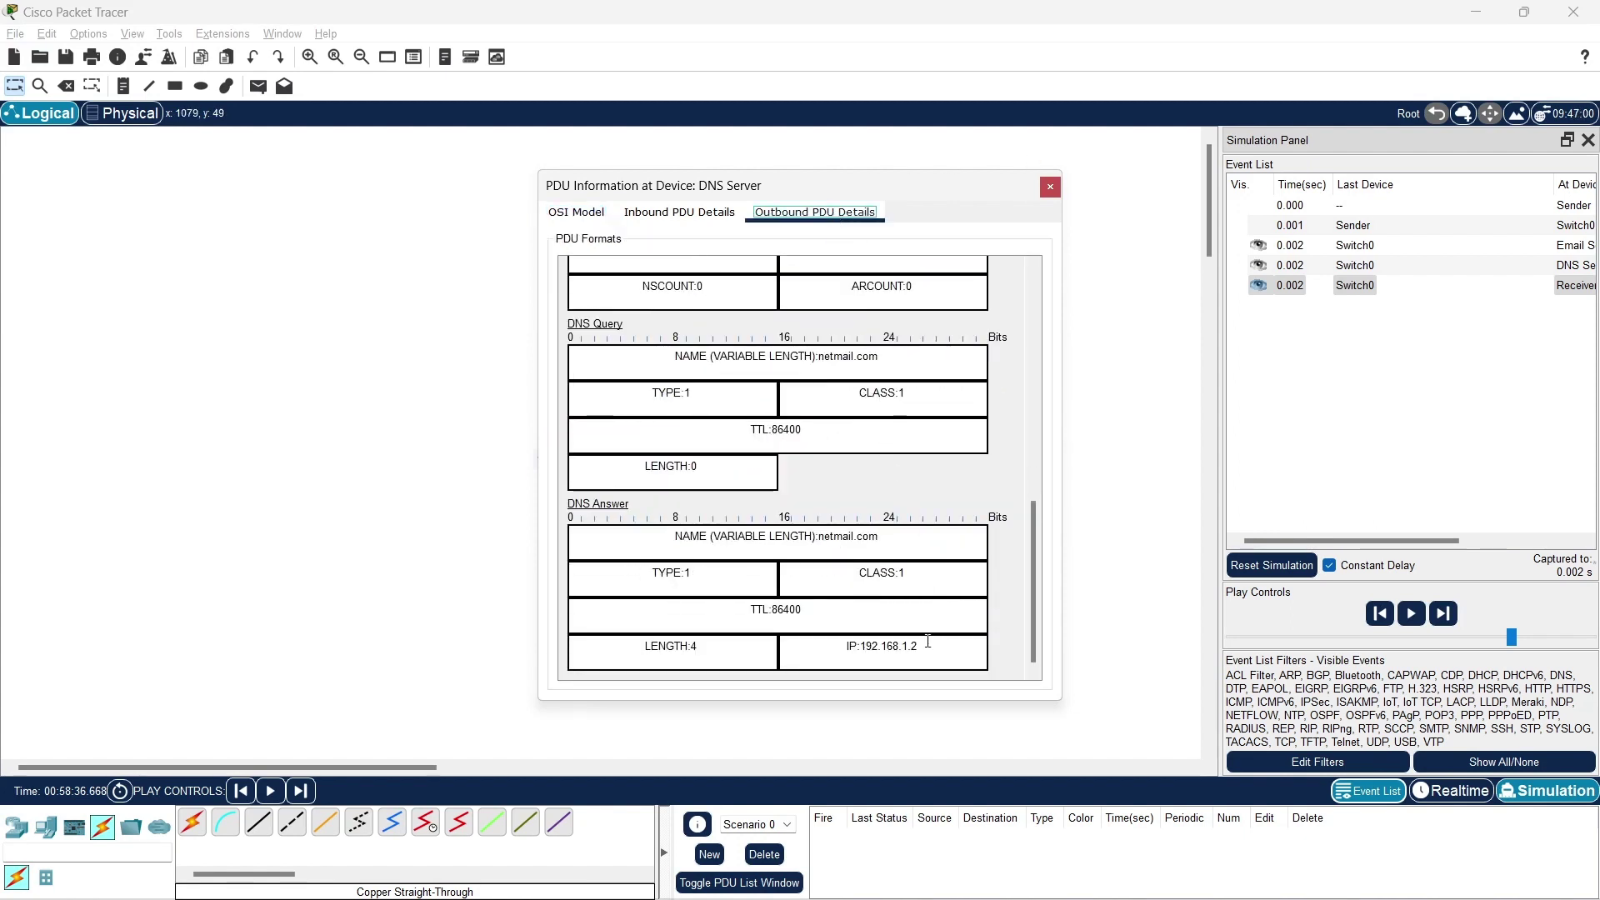
double_click(821, 542)
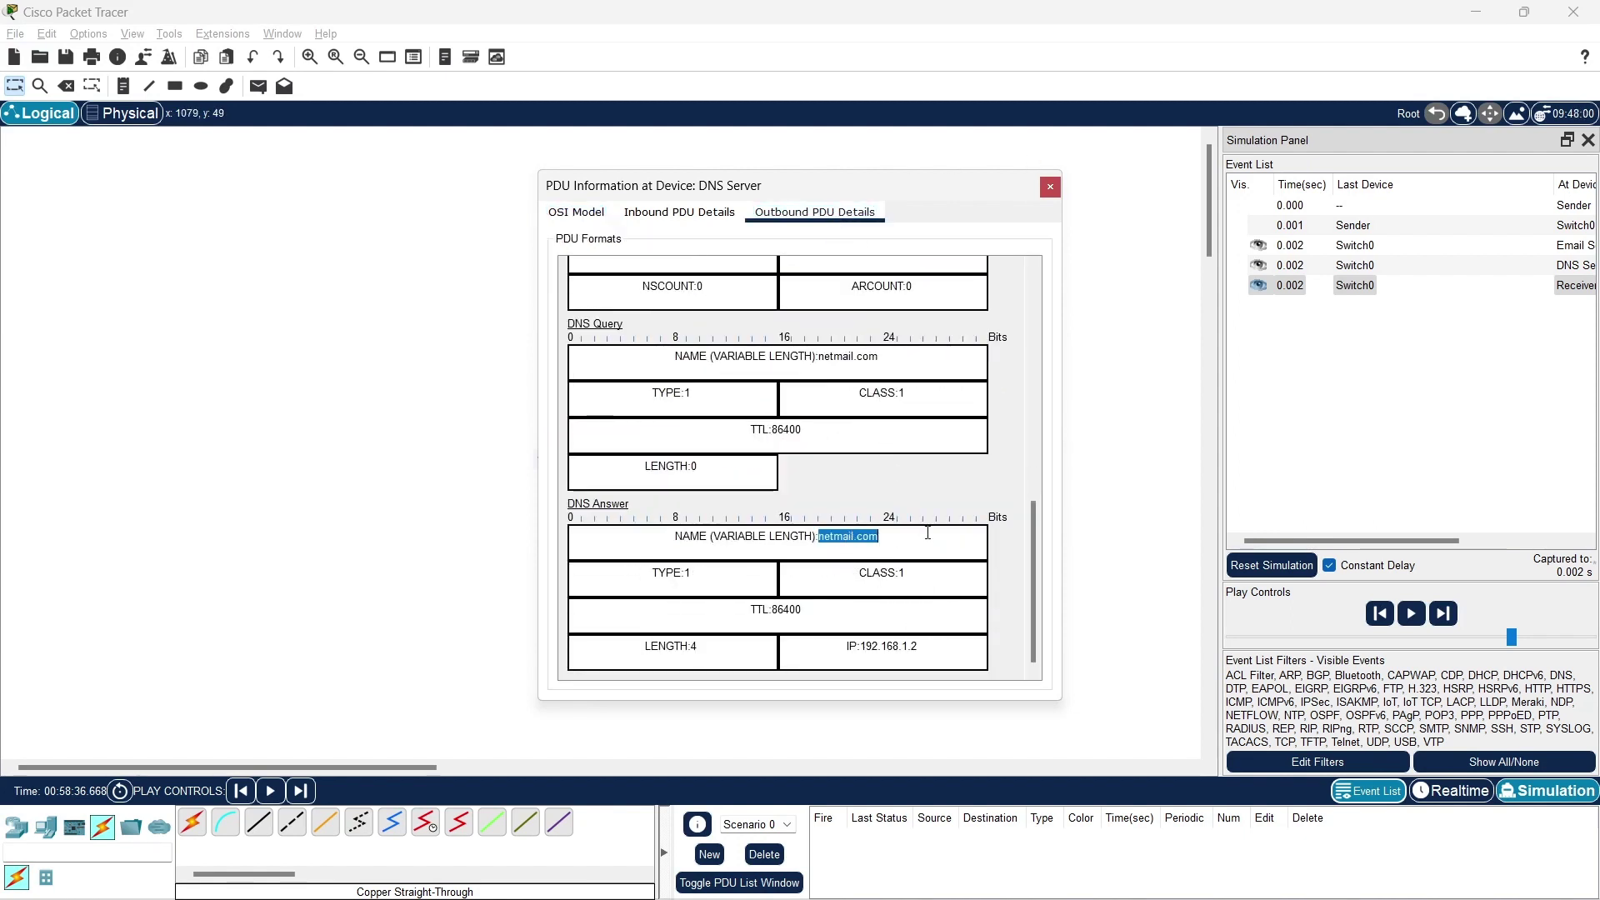
click(1050, 186)
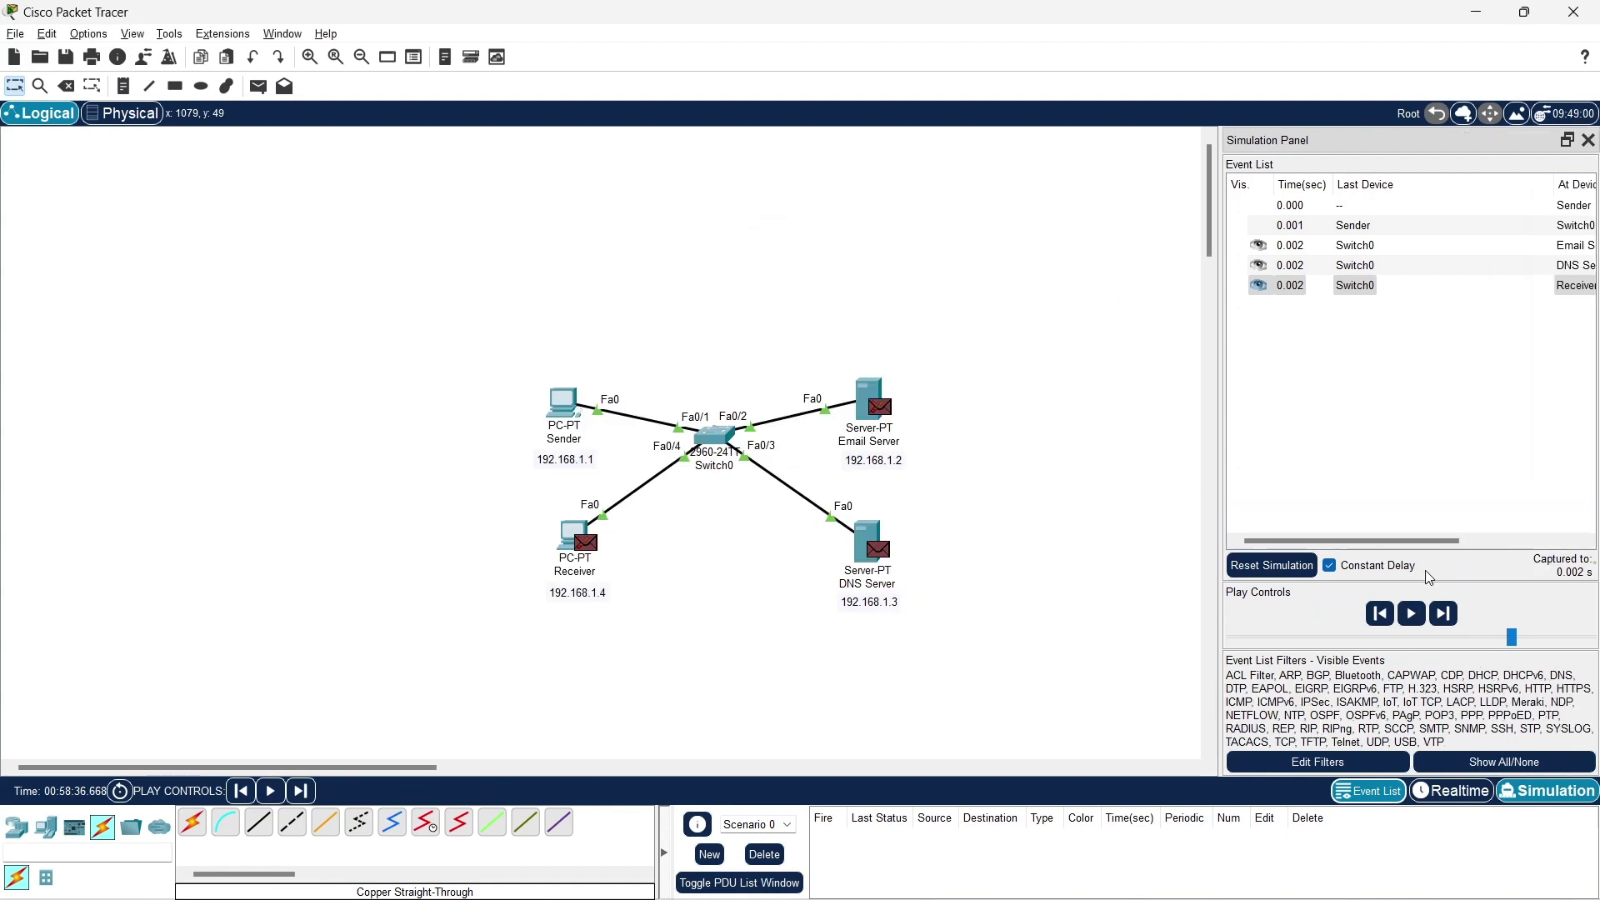
Advance the simulation until the DNS reply is back at the Sender, and inspect the Sender's new outgoing TCP packet.
click(1444, 613)
click(1444, 614)
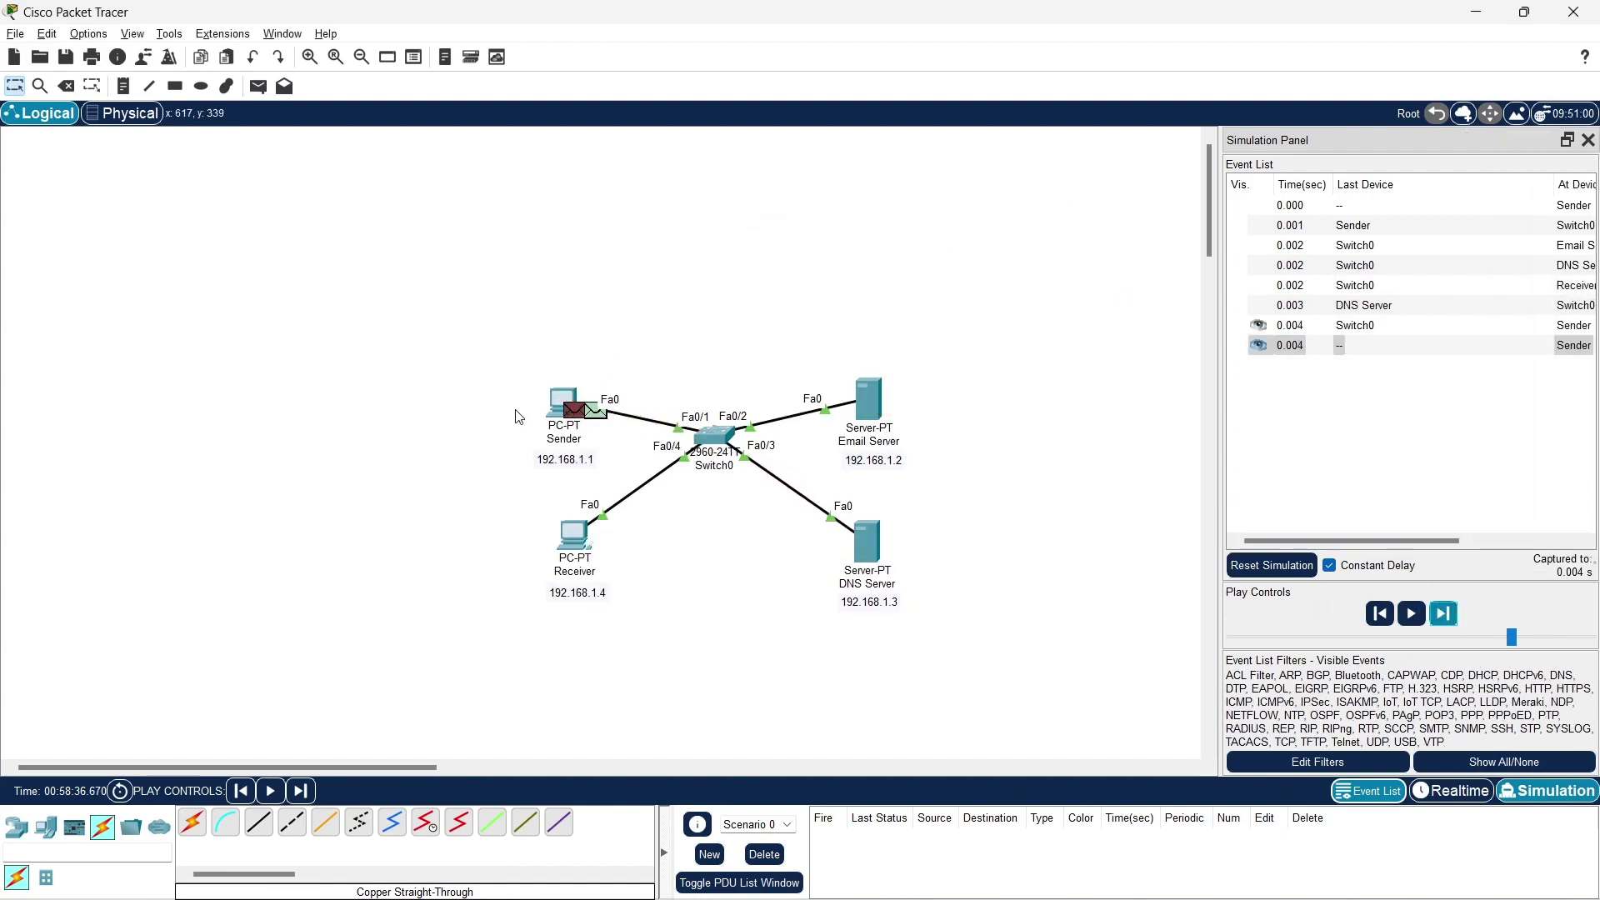
click(593, 415)
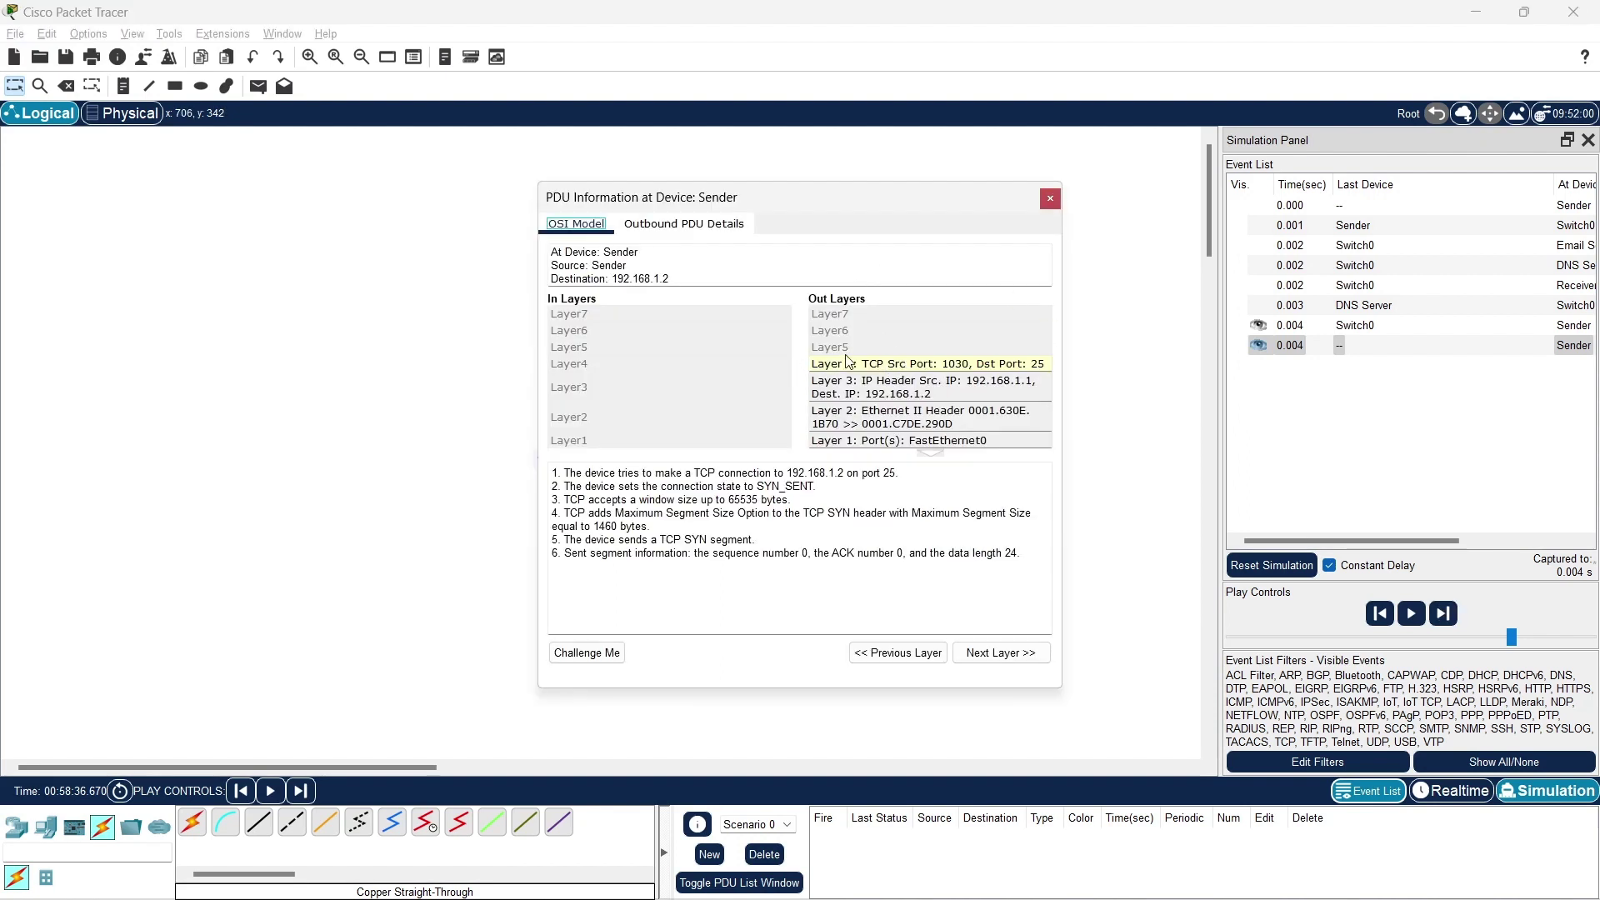
click(1050, 200)
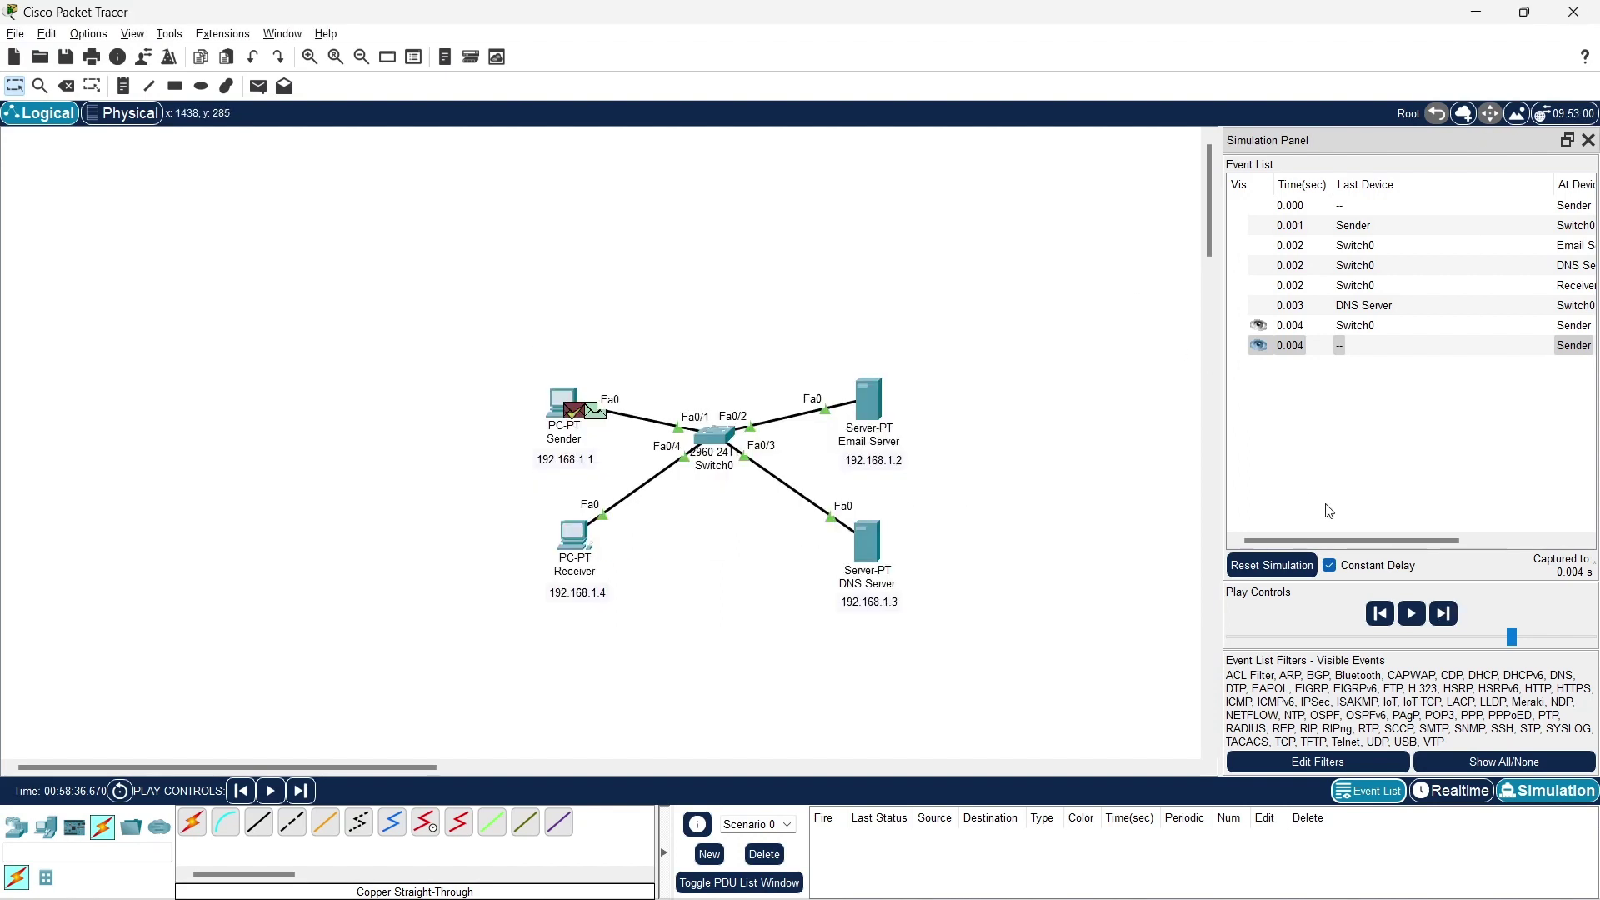
Advance the simulation until the Sender creates its SMTP packet, and examine that packet's Layer 7 information.
click(1443, 613)
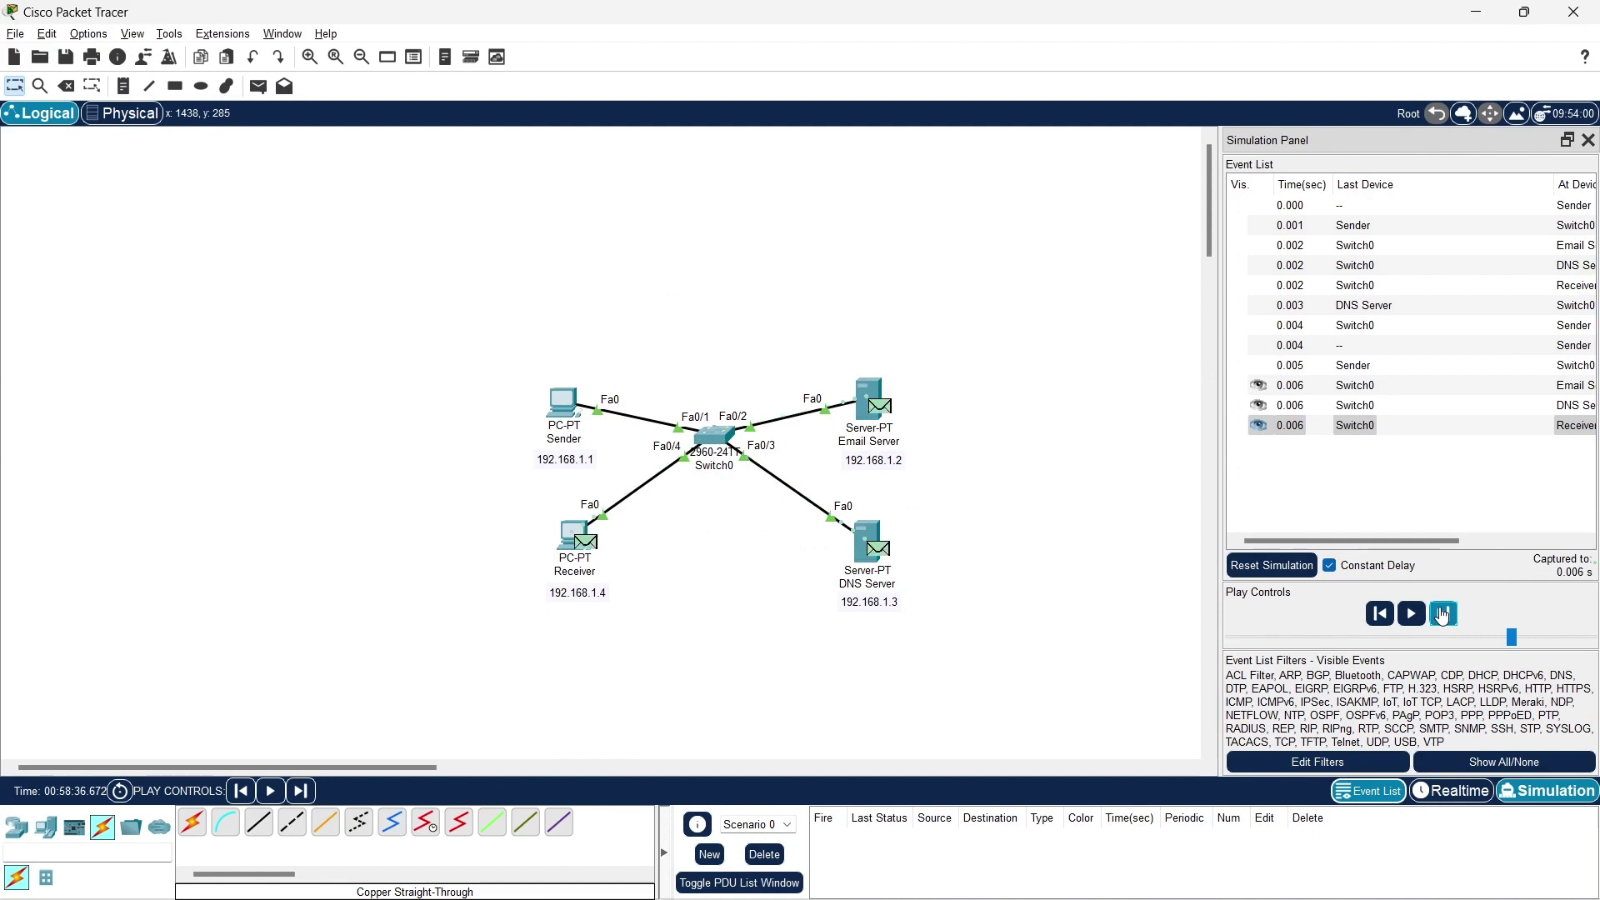
click(1444, 614)
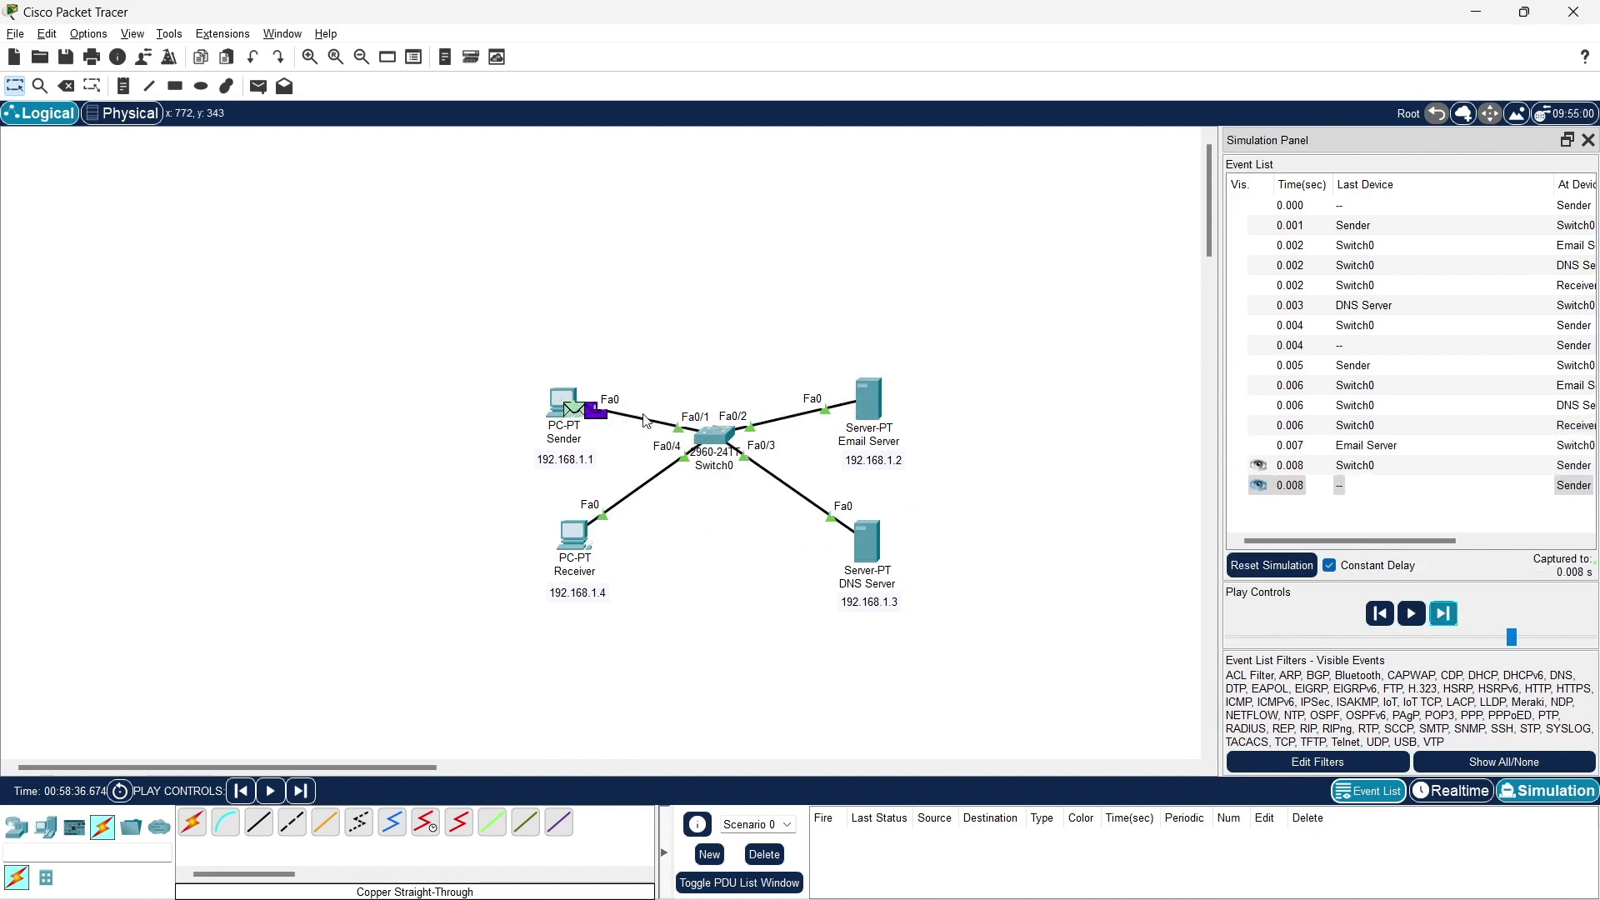
click(594, 414)
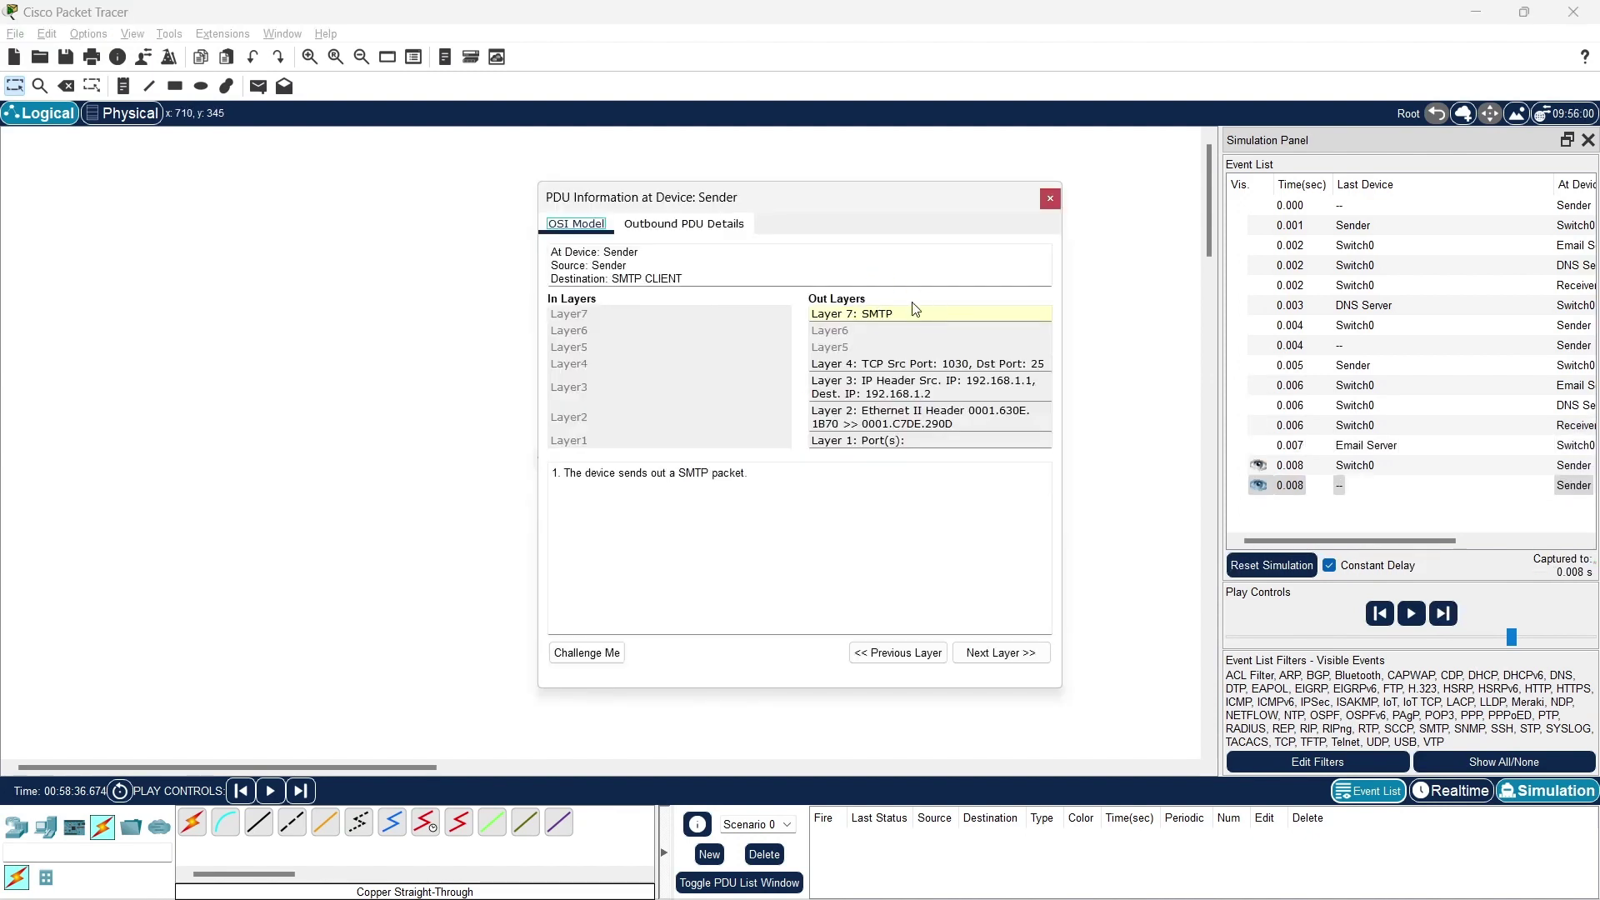
click(898, 317)
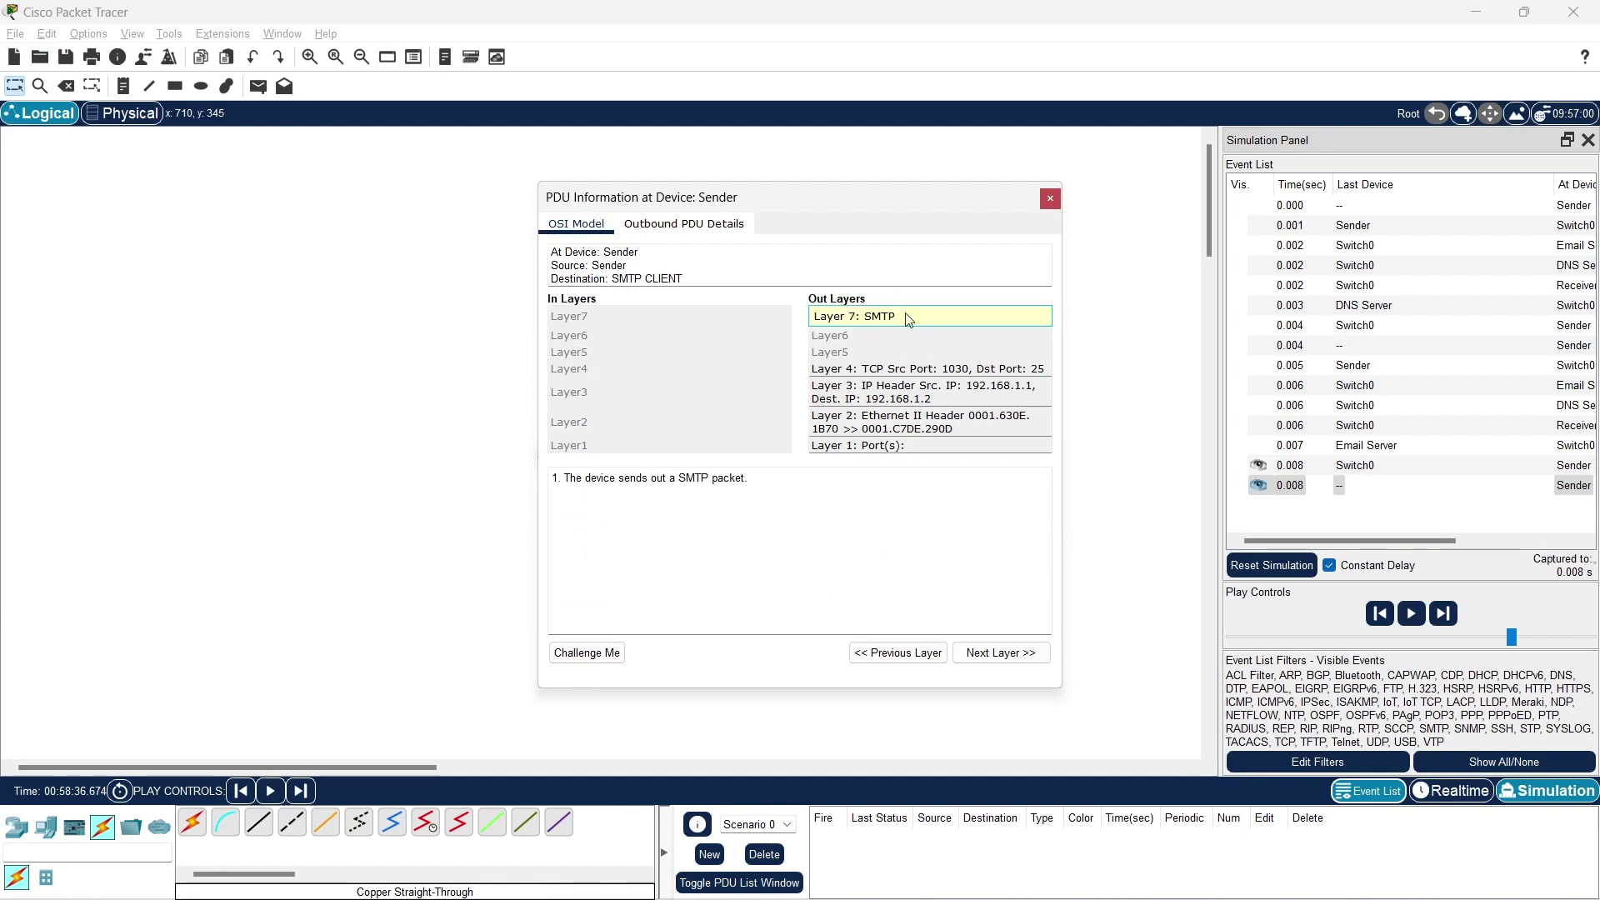
click(1051, 200)
Advance the simulation until the Email Server's SMTP reply reaches the Sender, and check the Sender's mail sending status.
click(1443, 613)
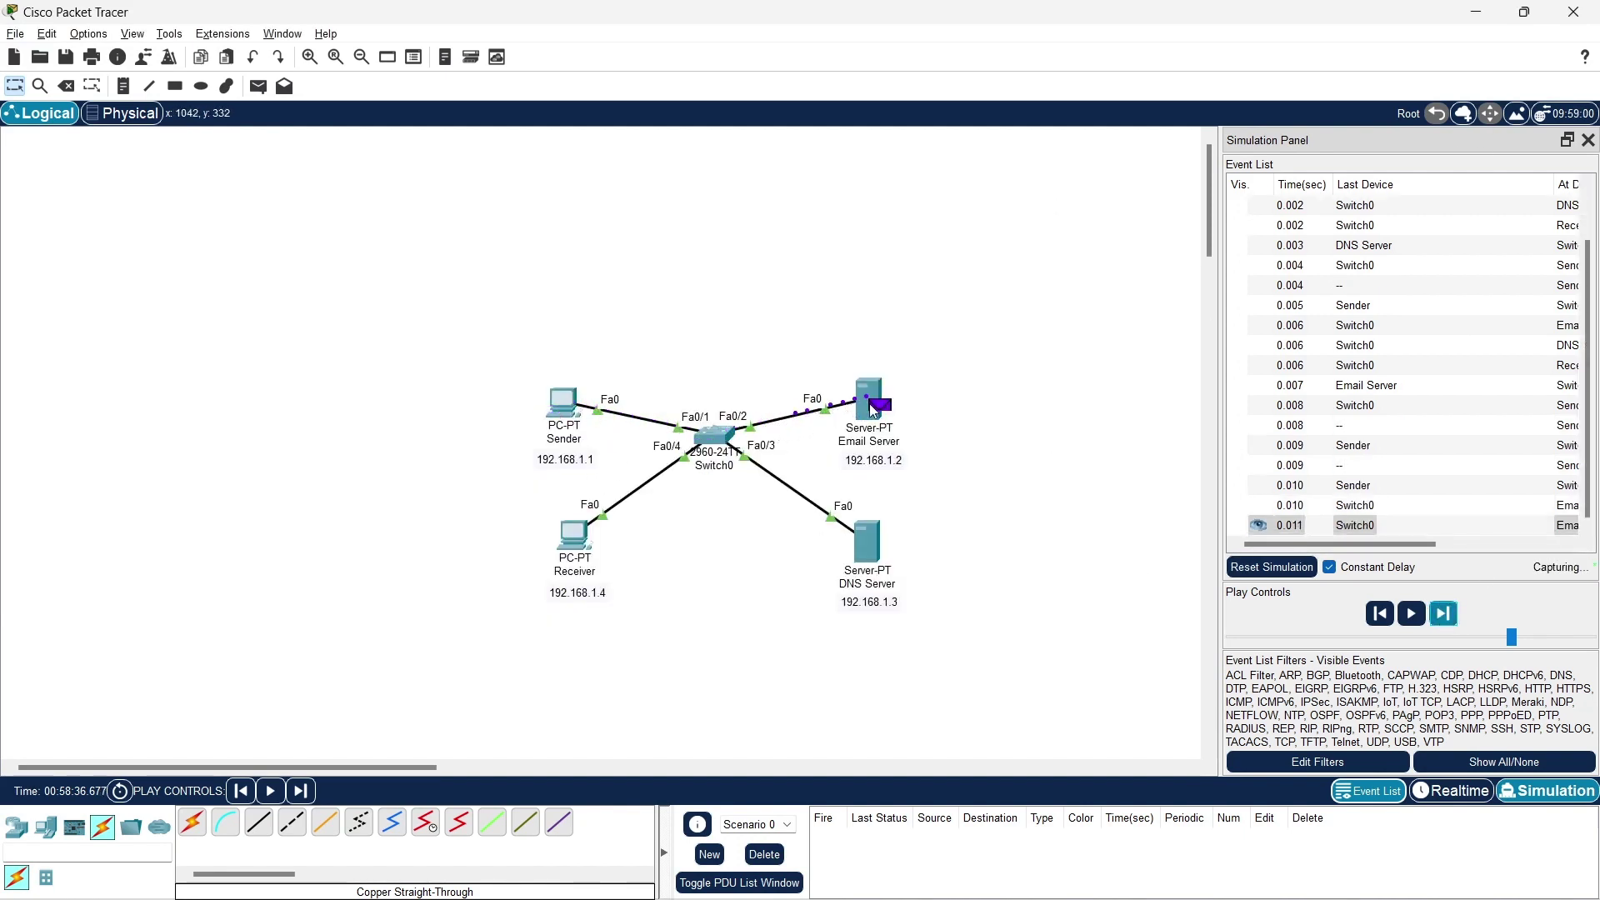
click(1444, 614)
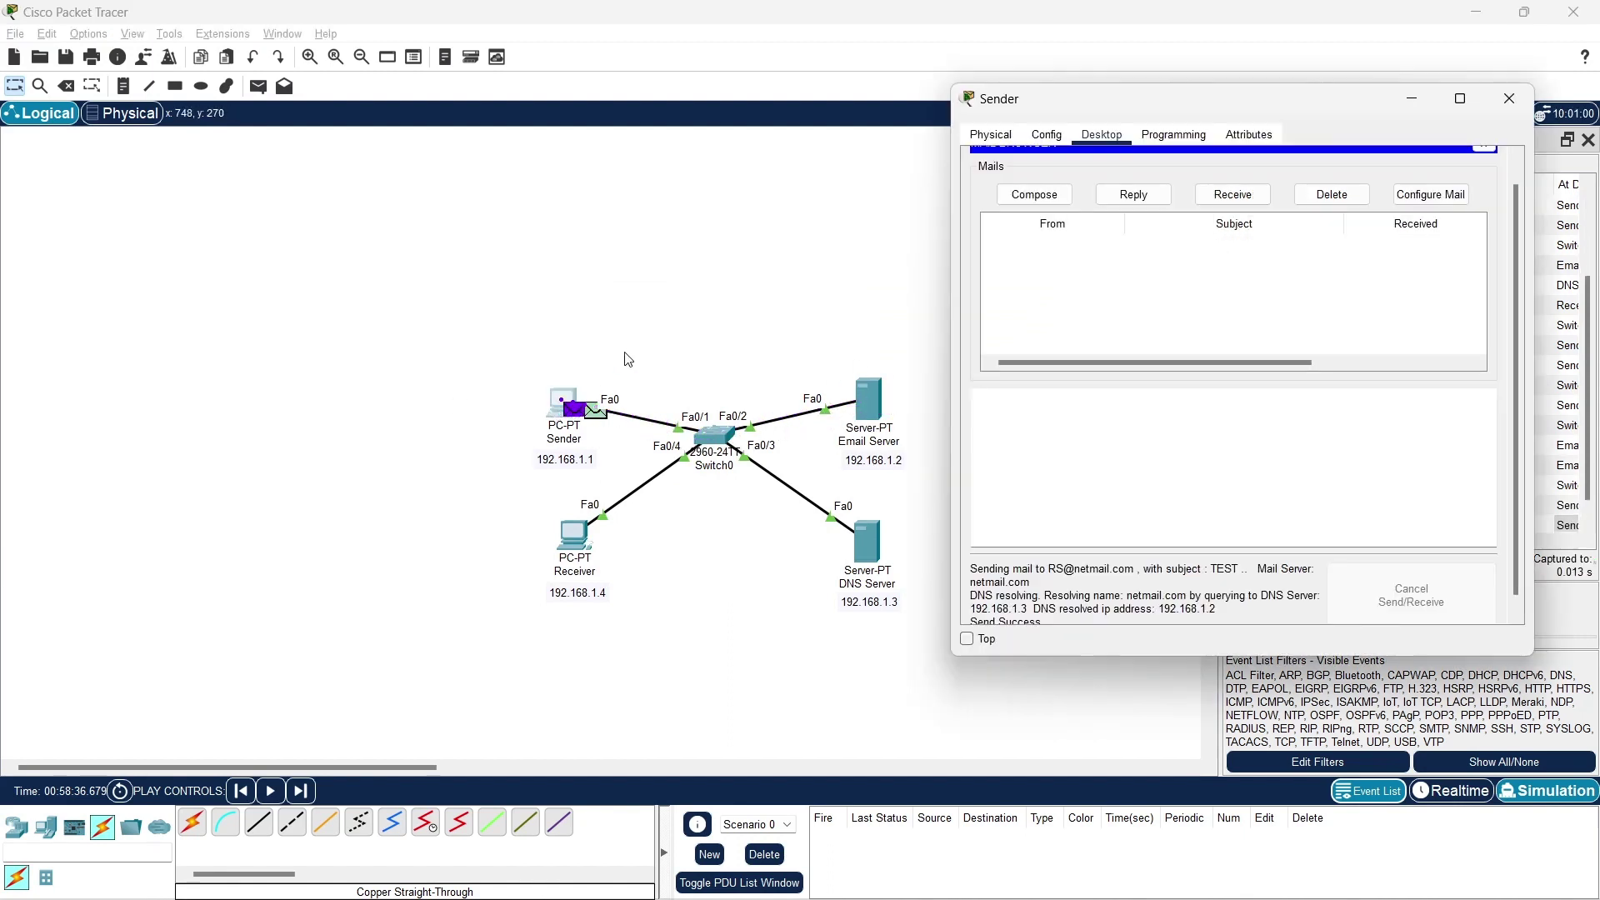
scroll(1207, 560, down, 1)
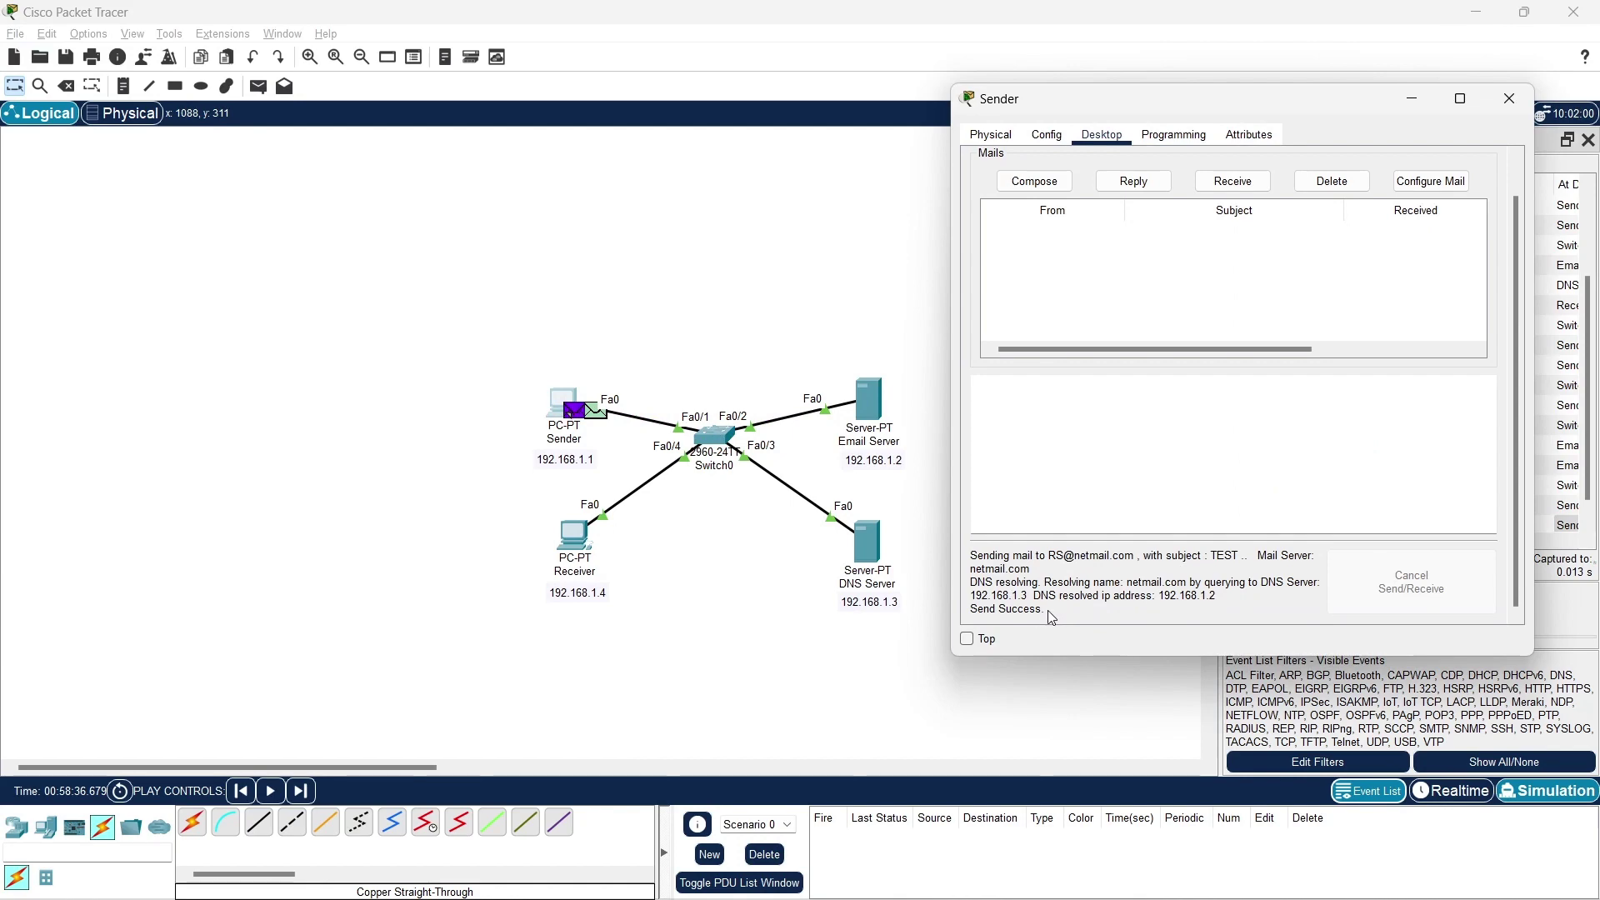
click(1508, 98)
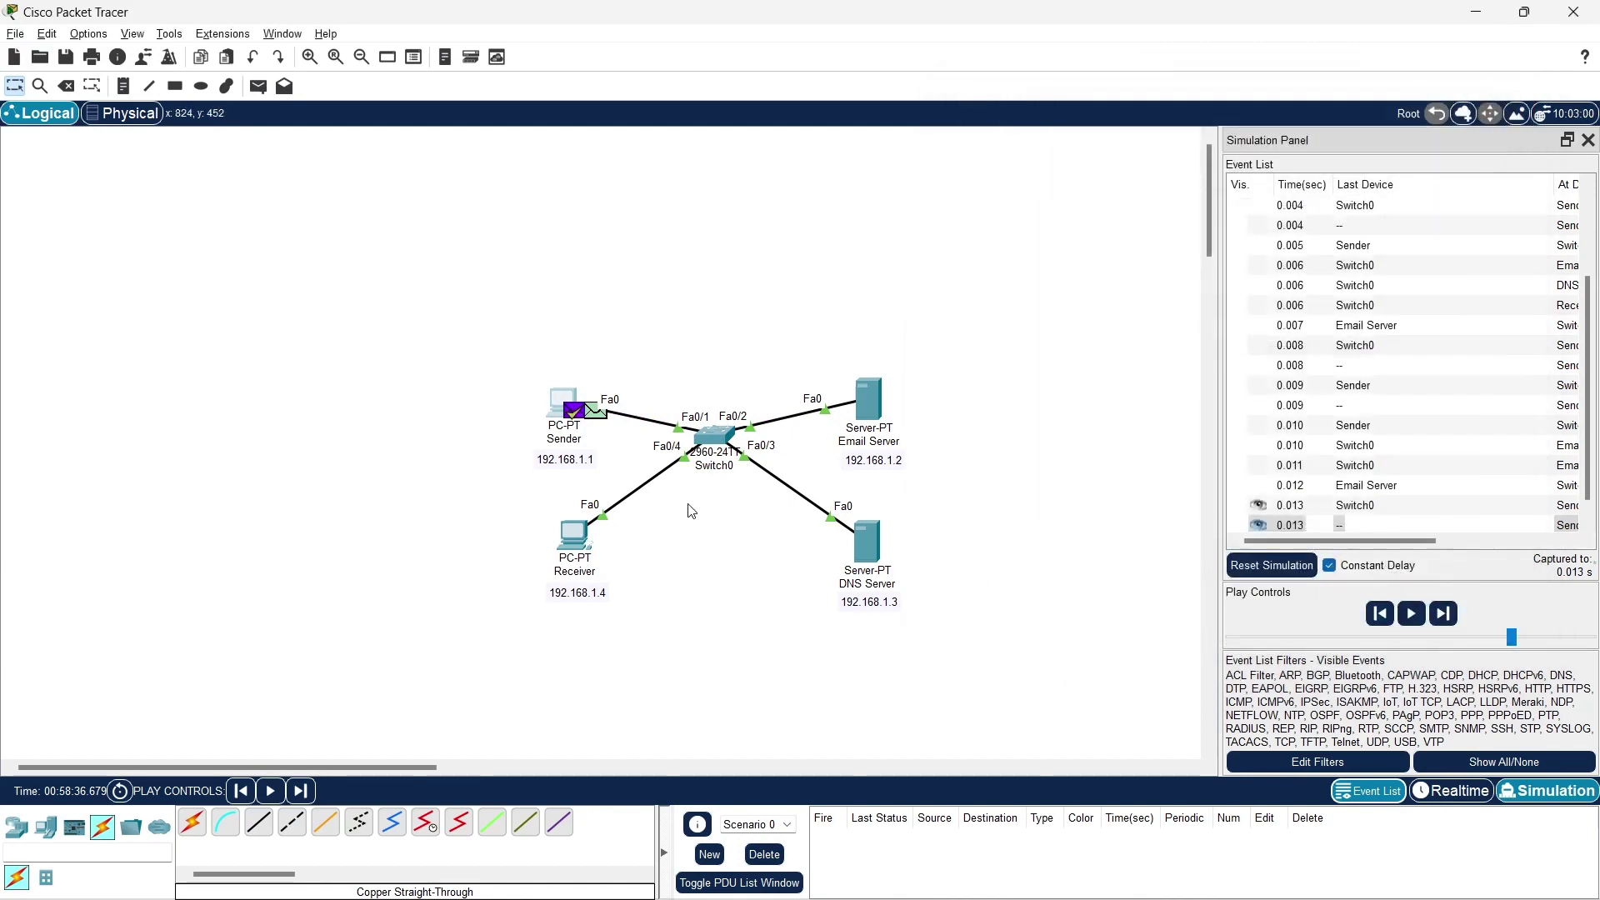
Start receiving mail in the Receiver PC's mail browser and check the receive status.
click(558, 546)
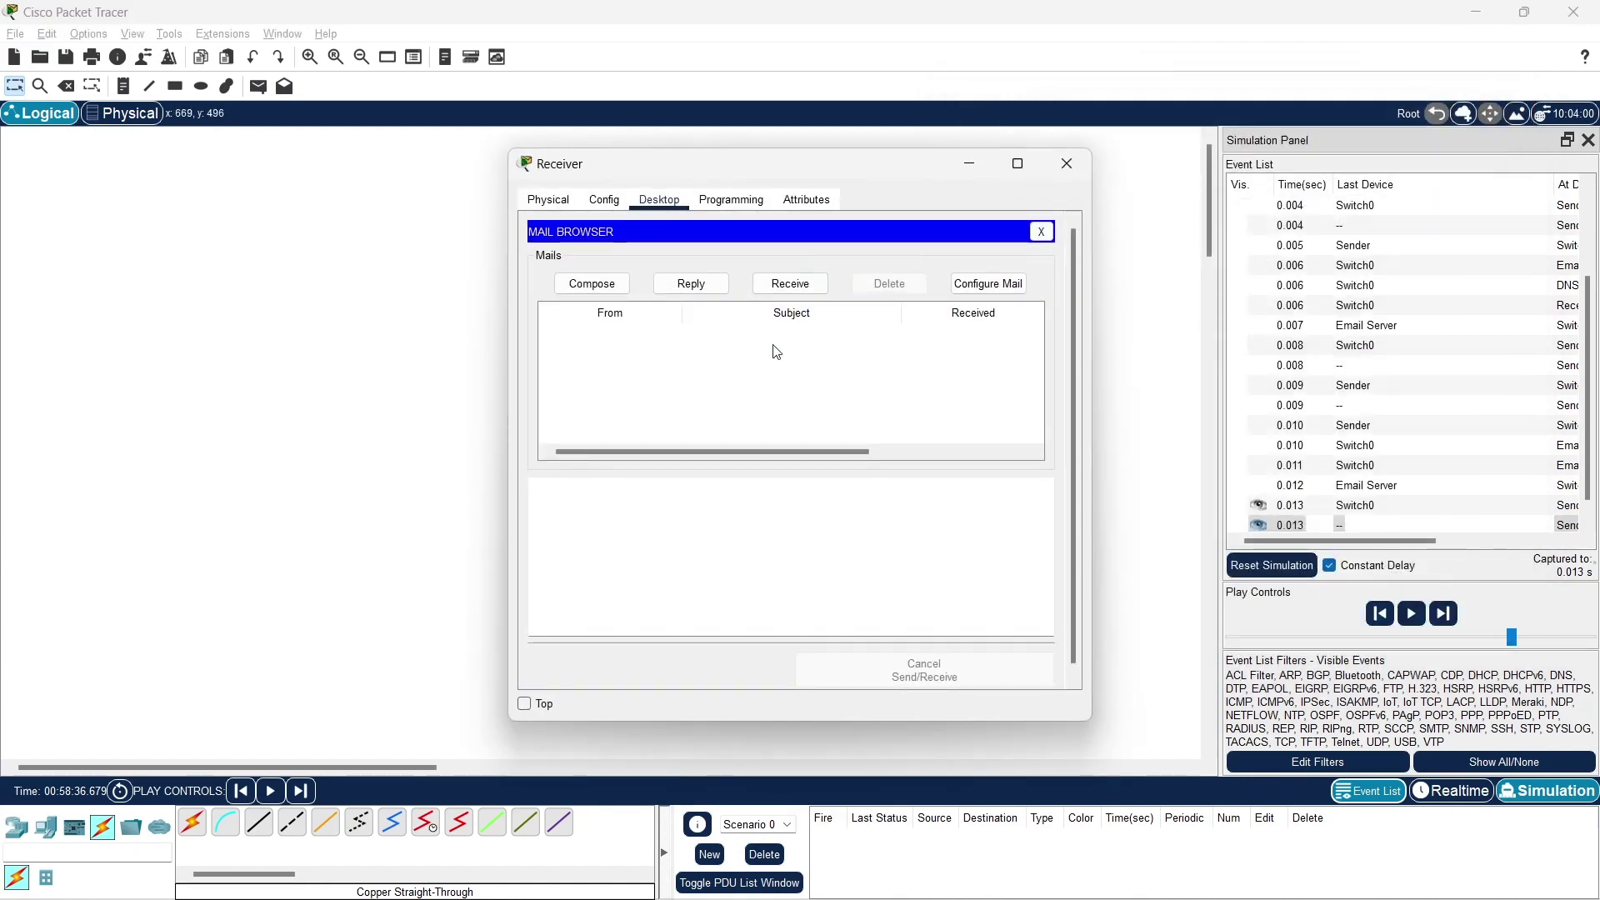
drag(852, 177, 422, 128)
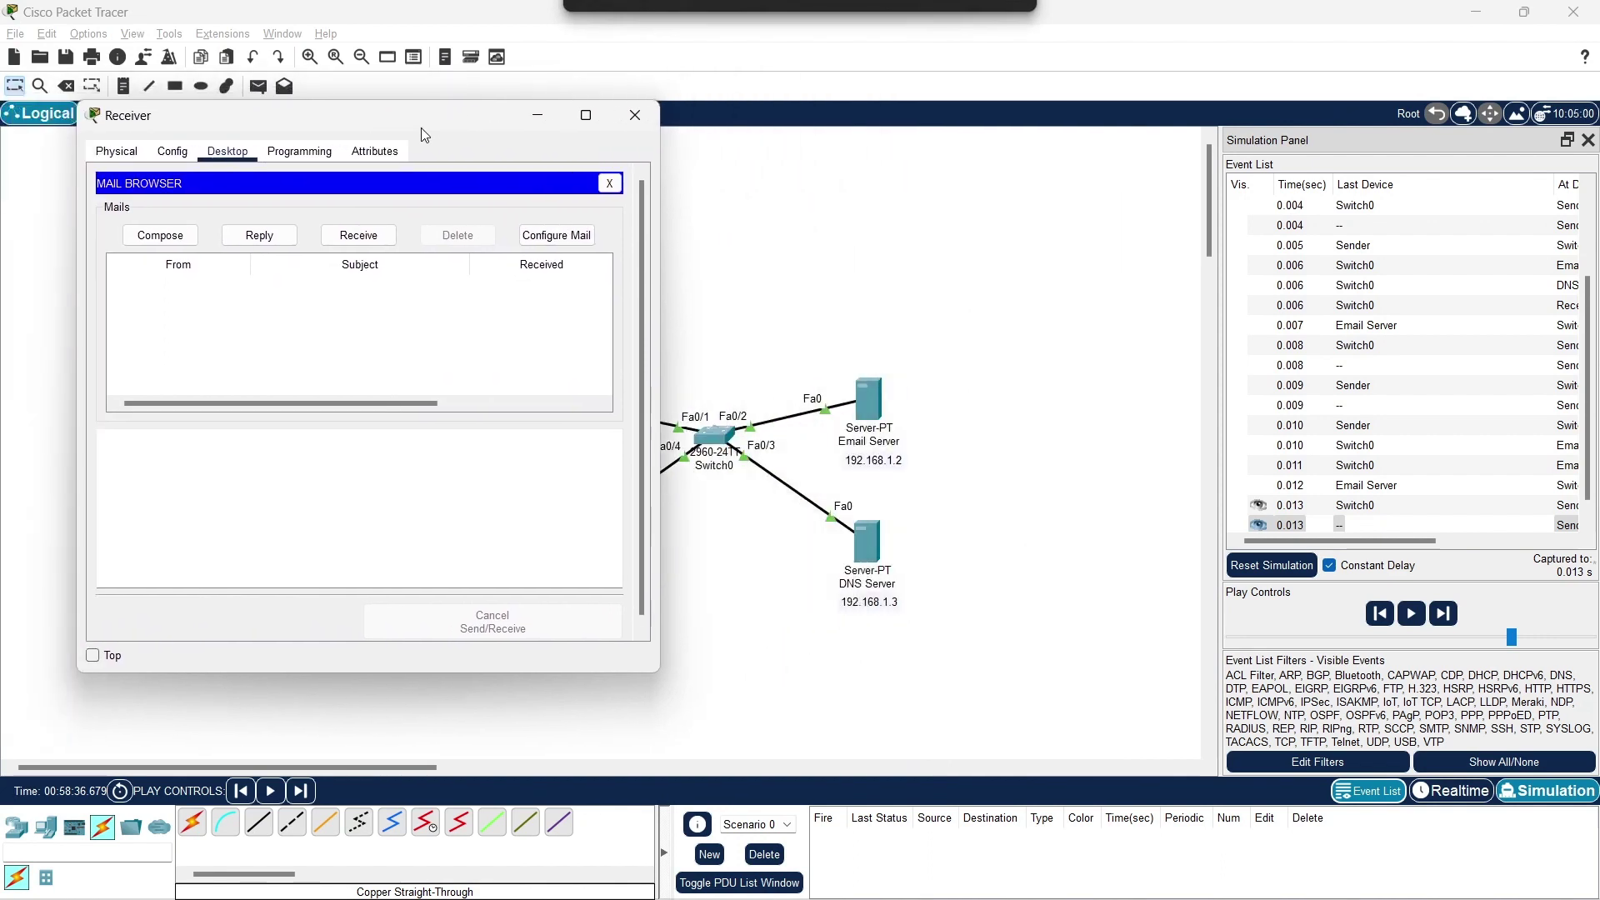
click(354, 237)
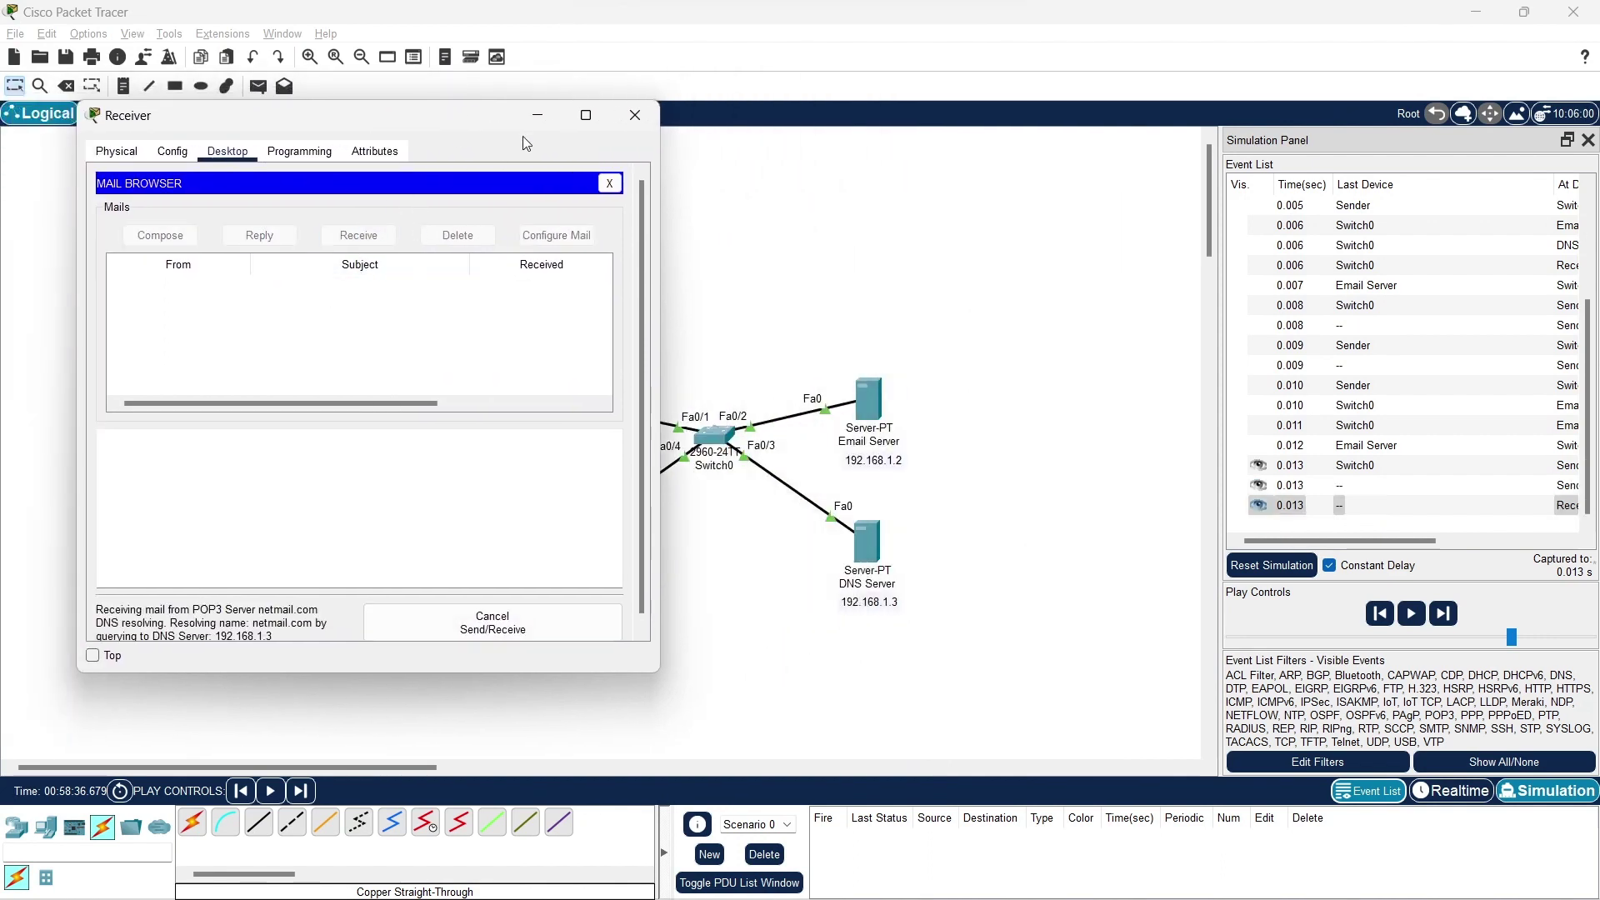
scroll(198, 614, down, 1)
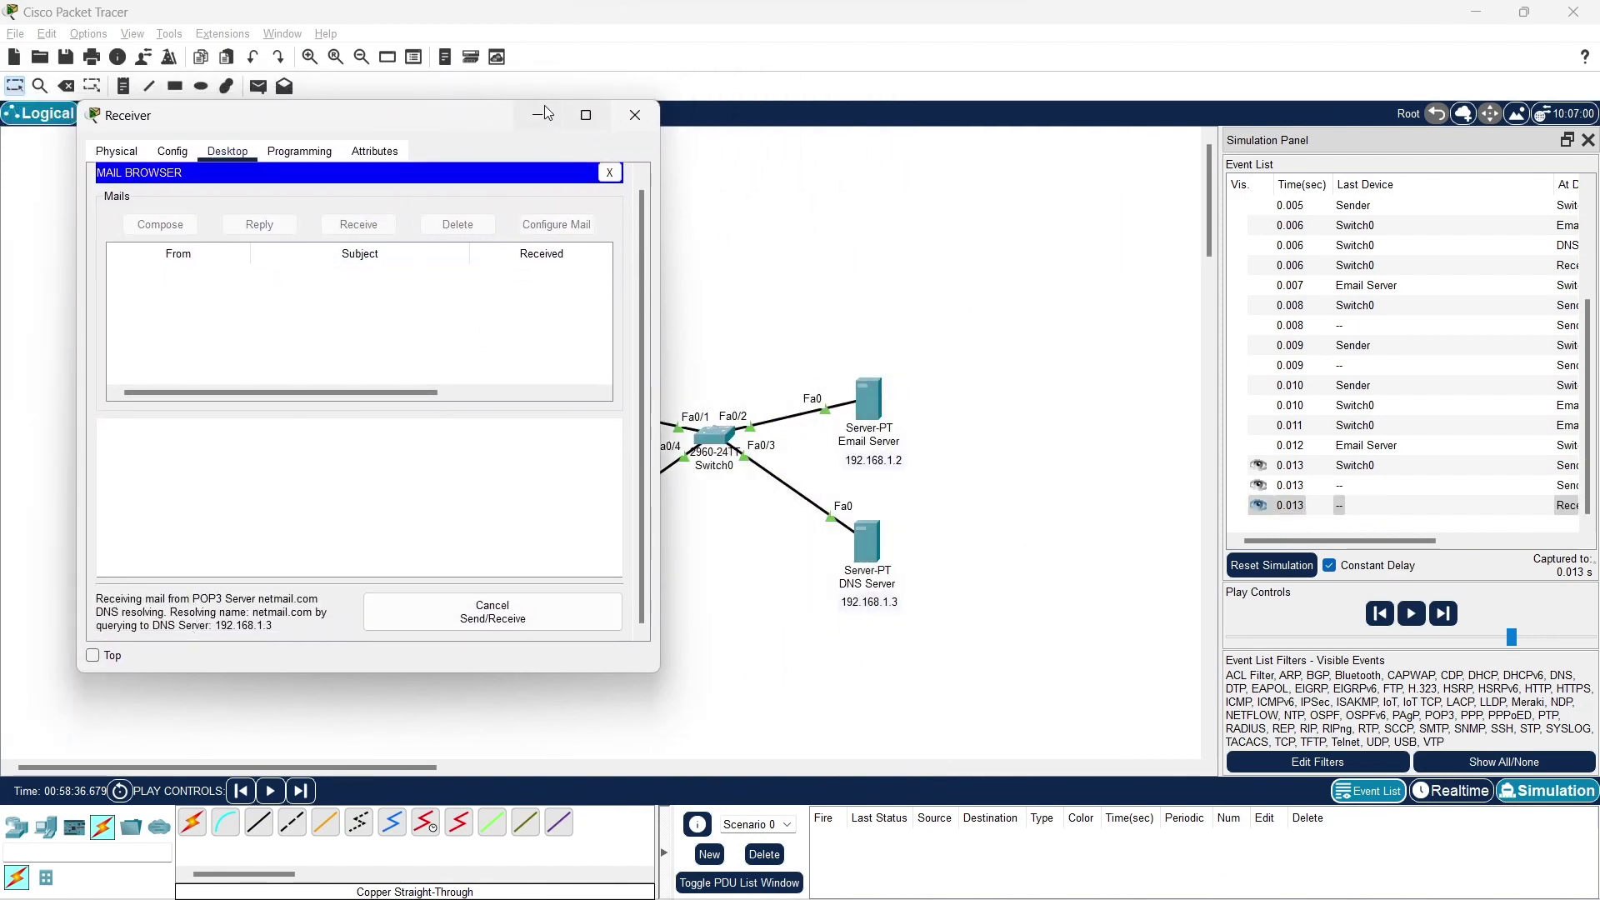
click(635, 115)
Advance the simulation until the Receiver creates its POP3 packet, and inspect that packet's OSI layer information.
click(1452, 612)
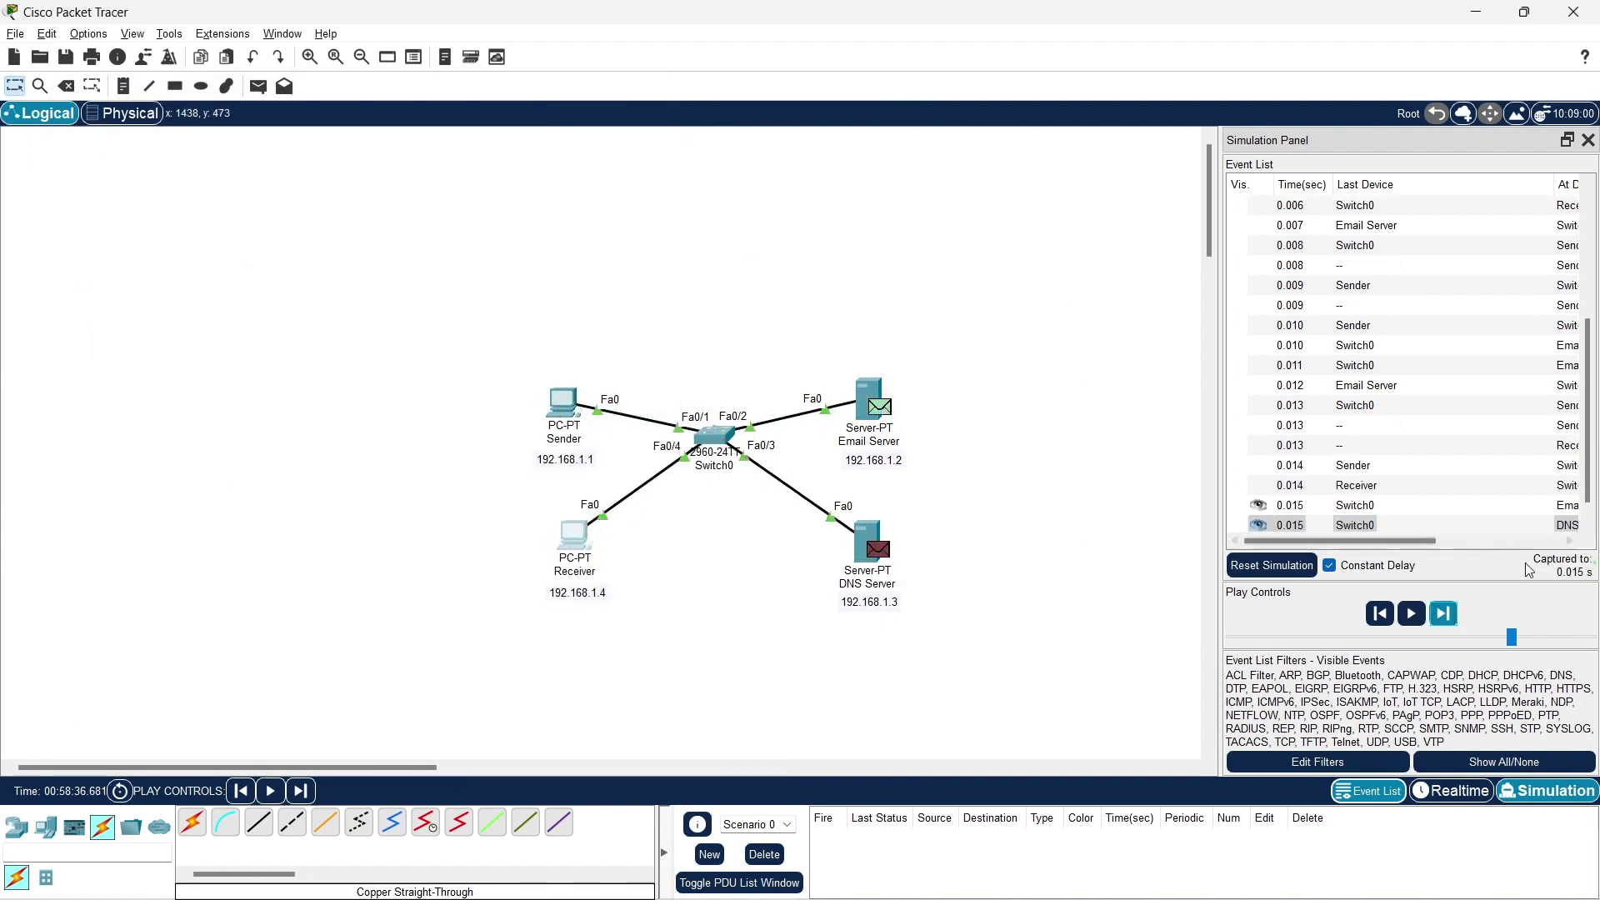
click(1444, 617)
click(1445, 617)
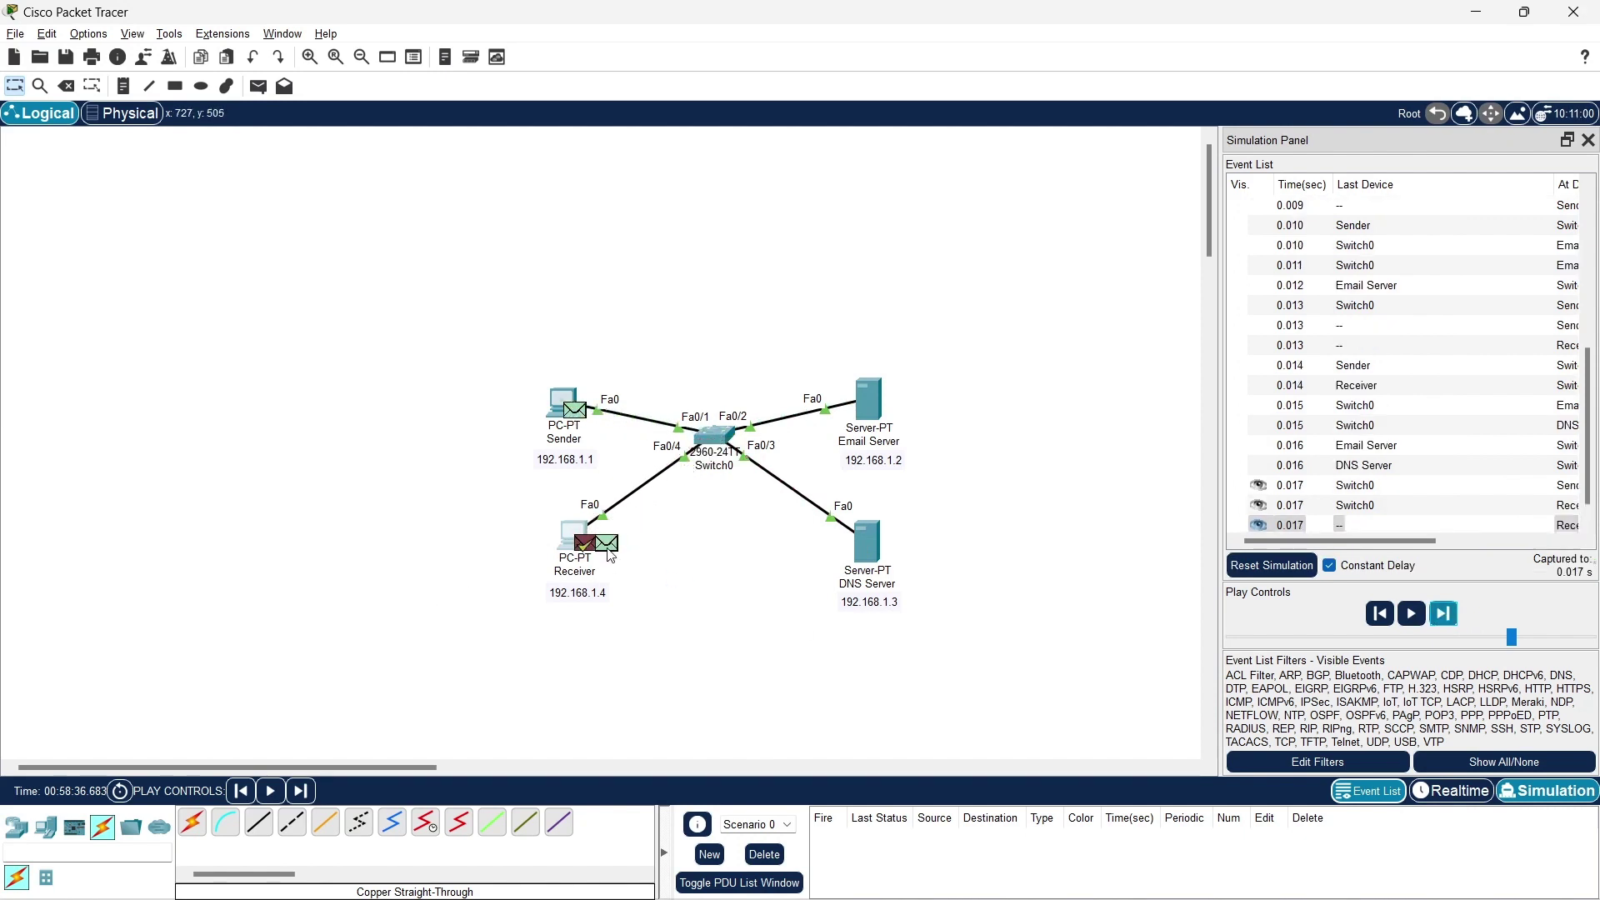
click(1446, 616)
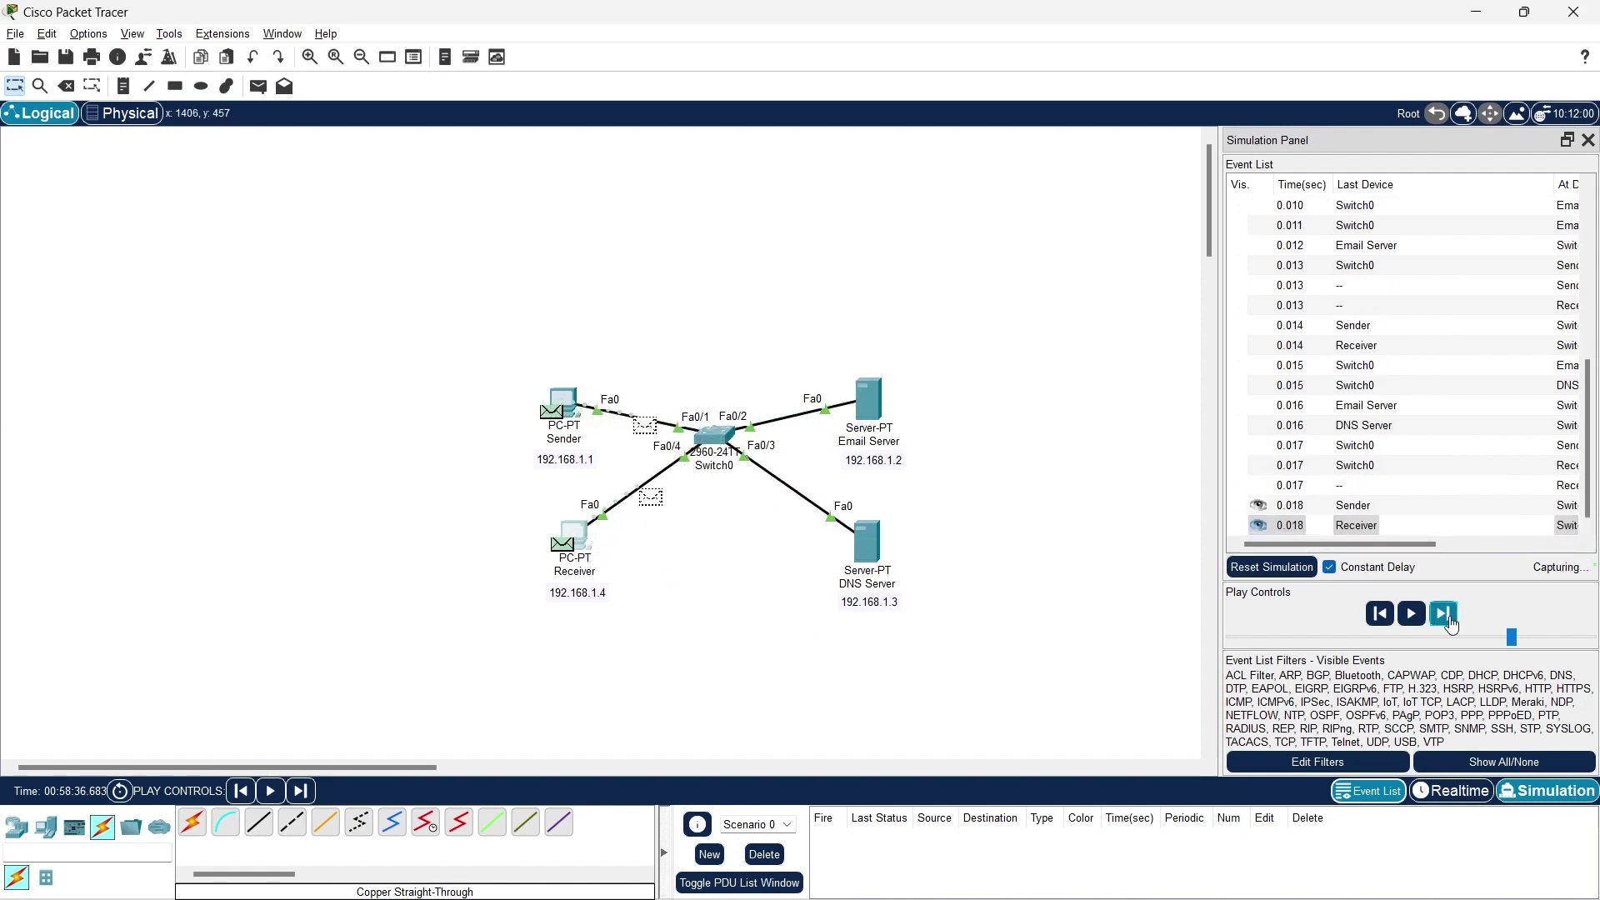
click(1445, 617)
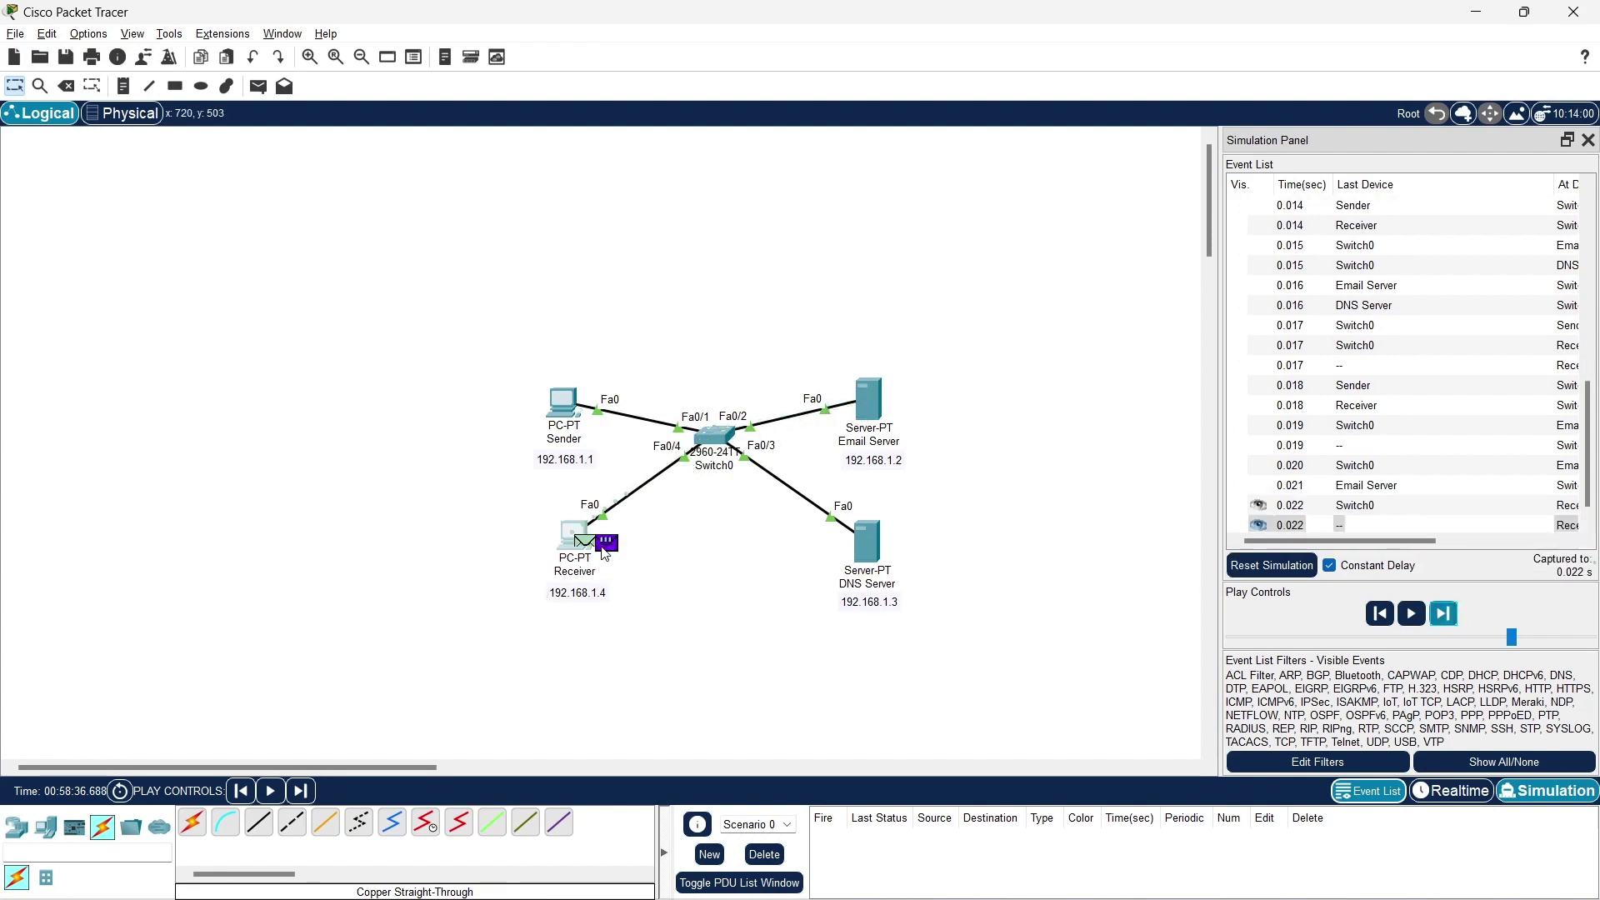
click(604, 546)
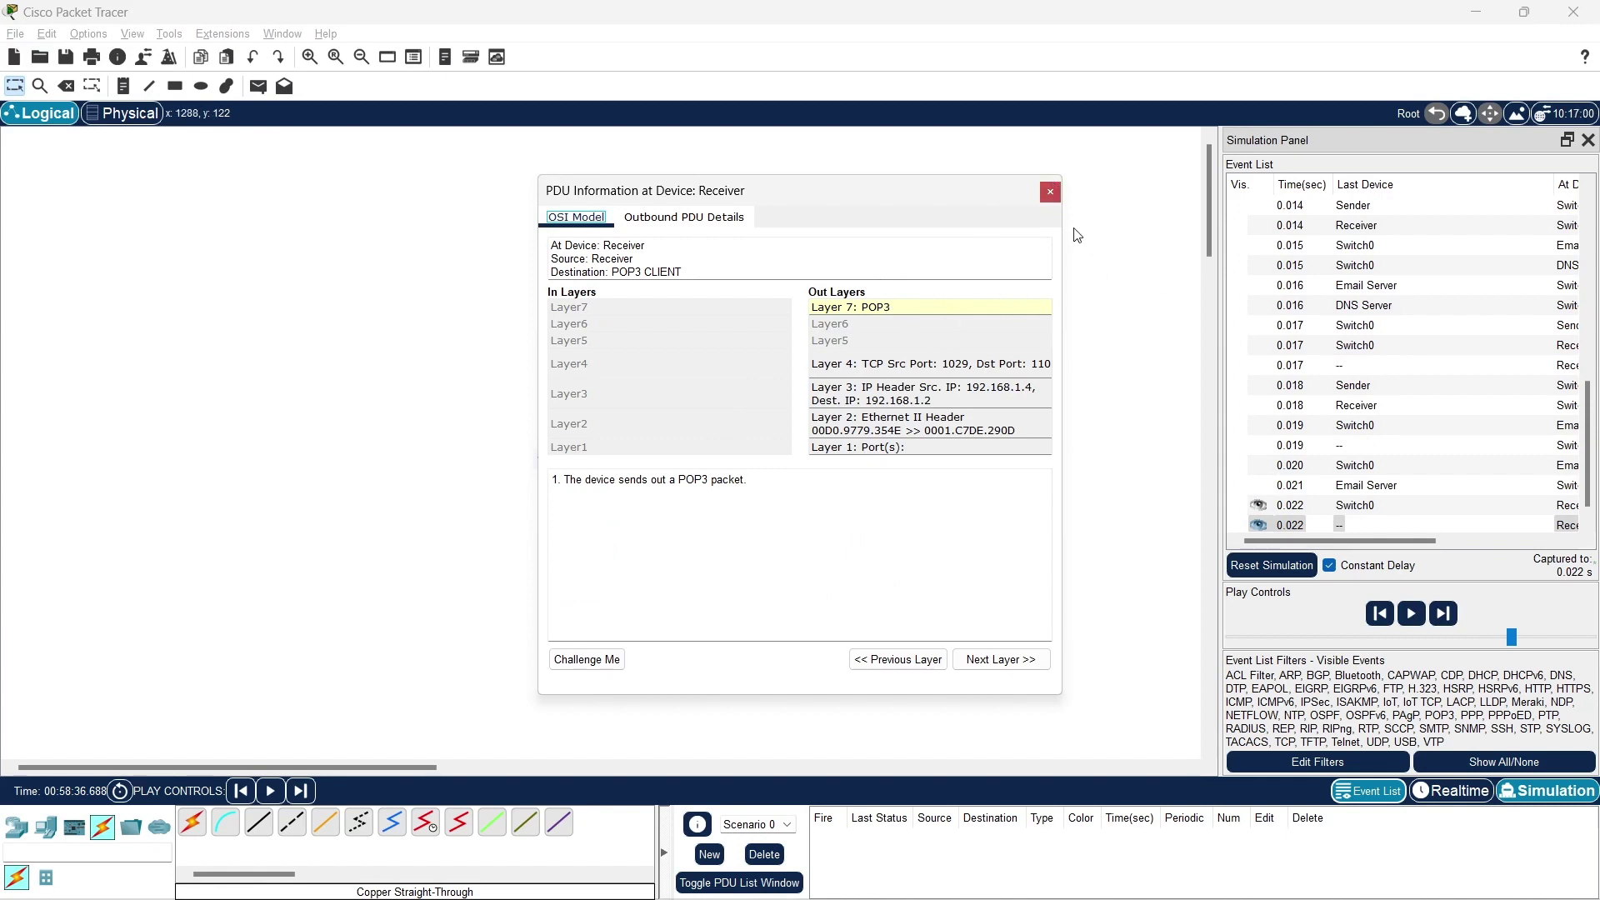
click(1052, 190)
Advance the simulation until the POP3 reply reaches the Receiver, and open the TEST message in its mail browser.
click(1444, 614)
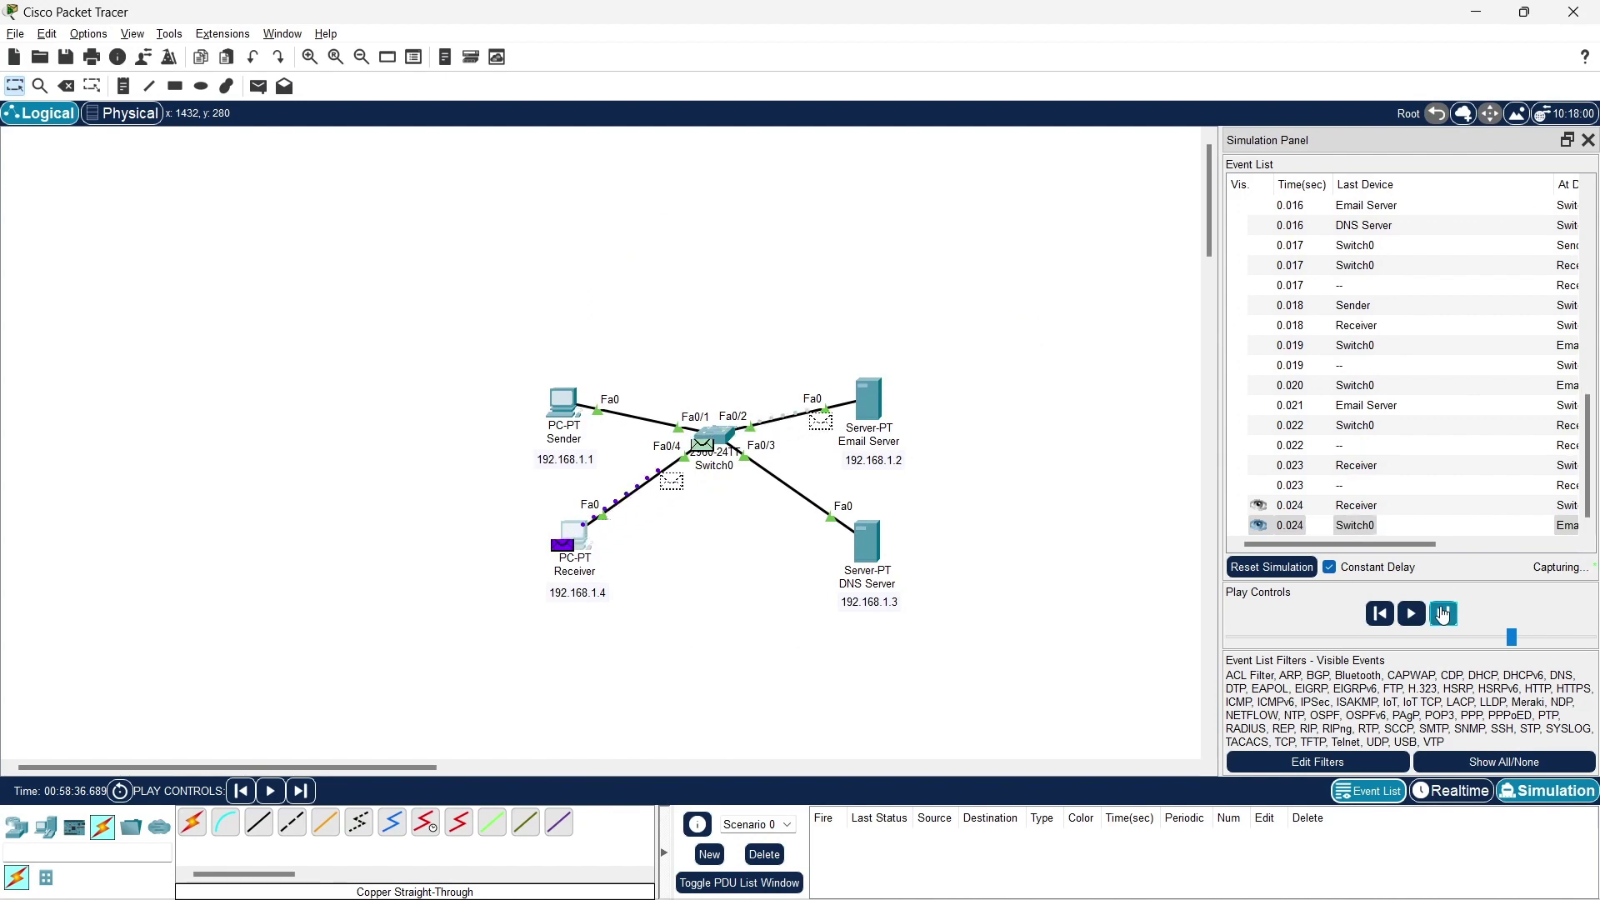
click(1444, 614)
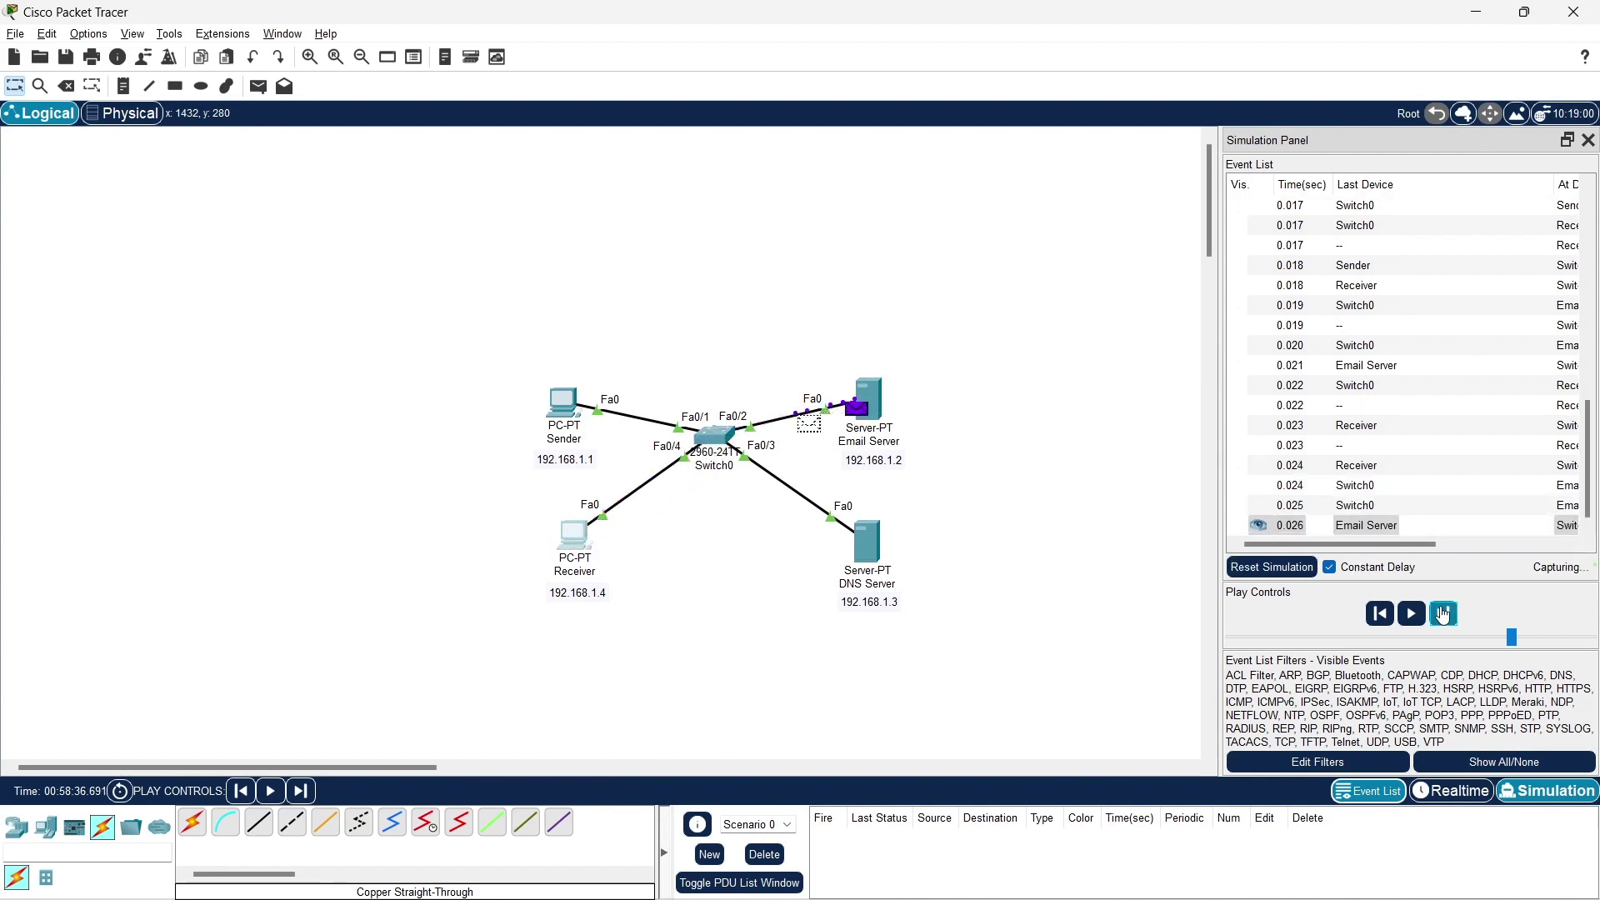
click(562, 542)
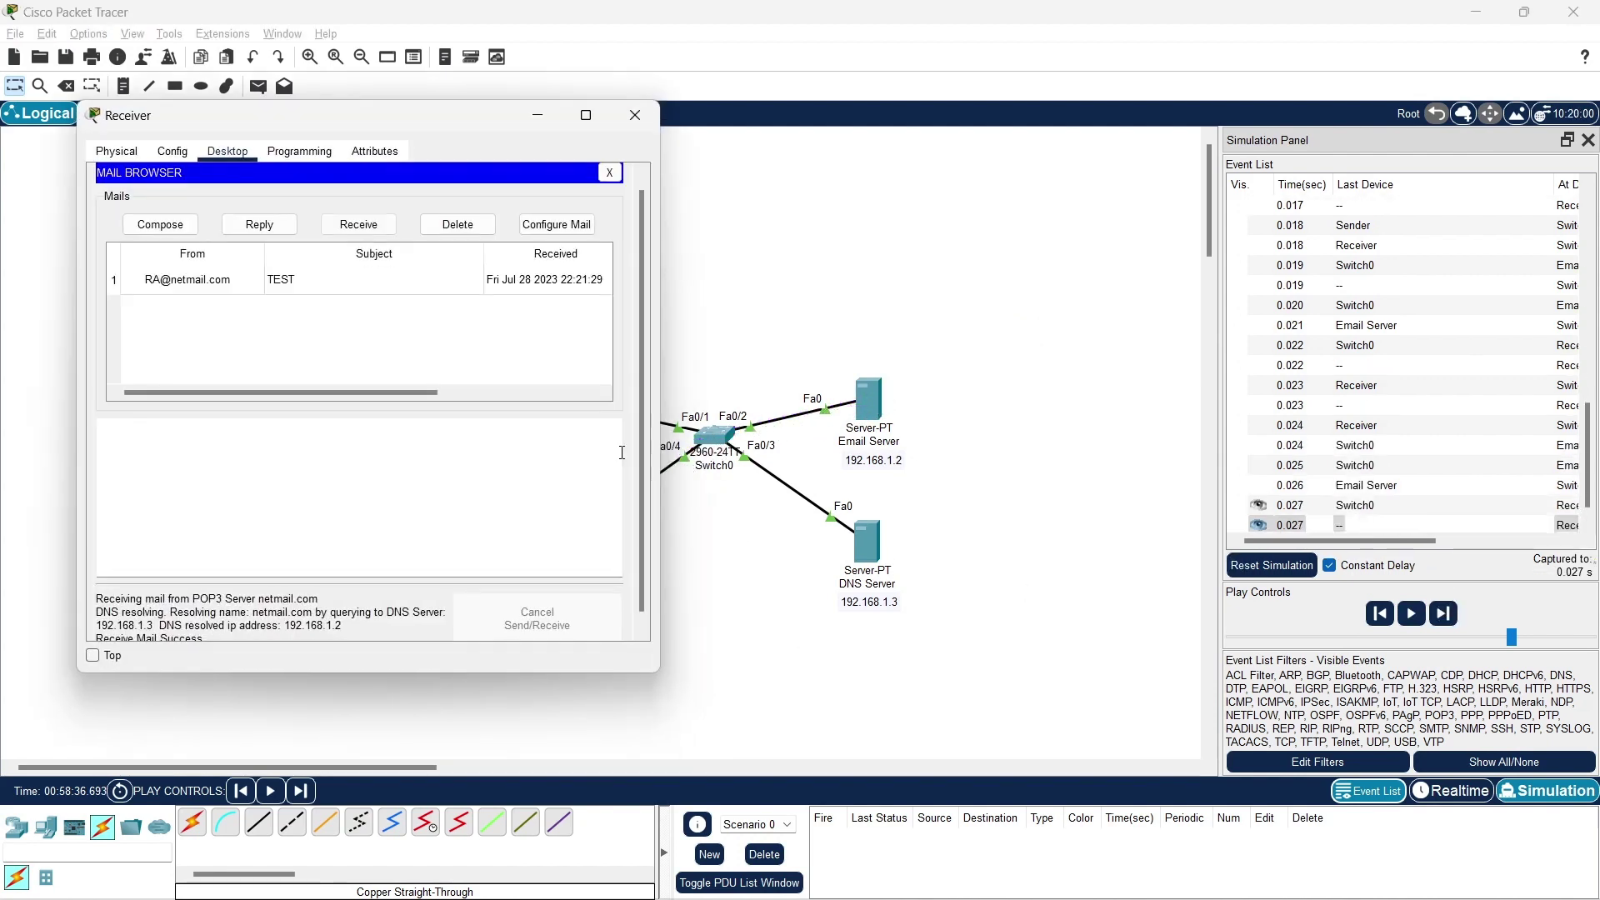
click(265, 268)
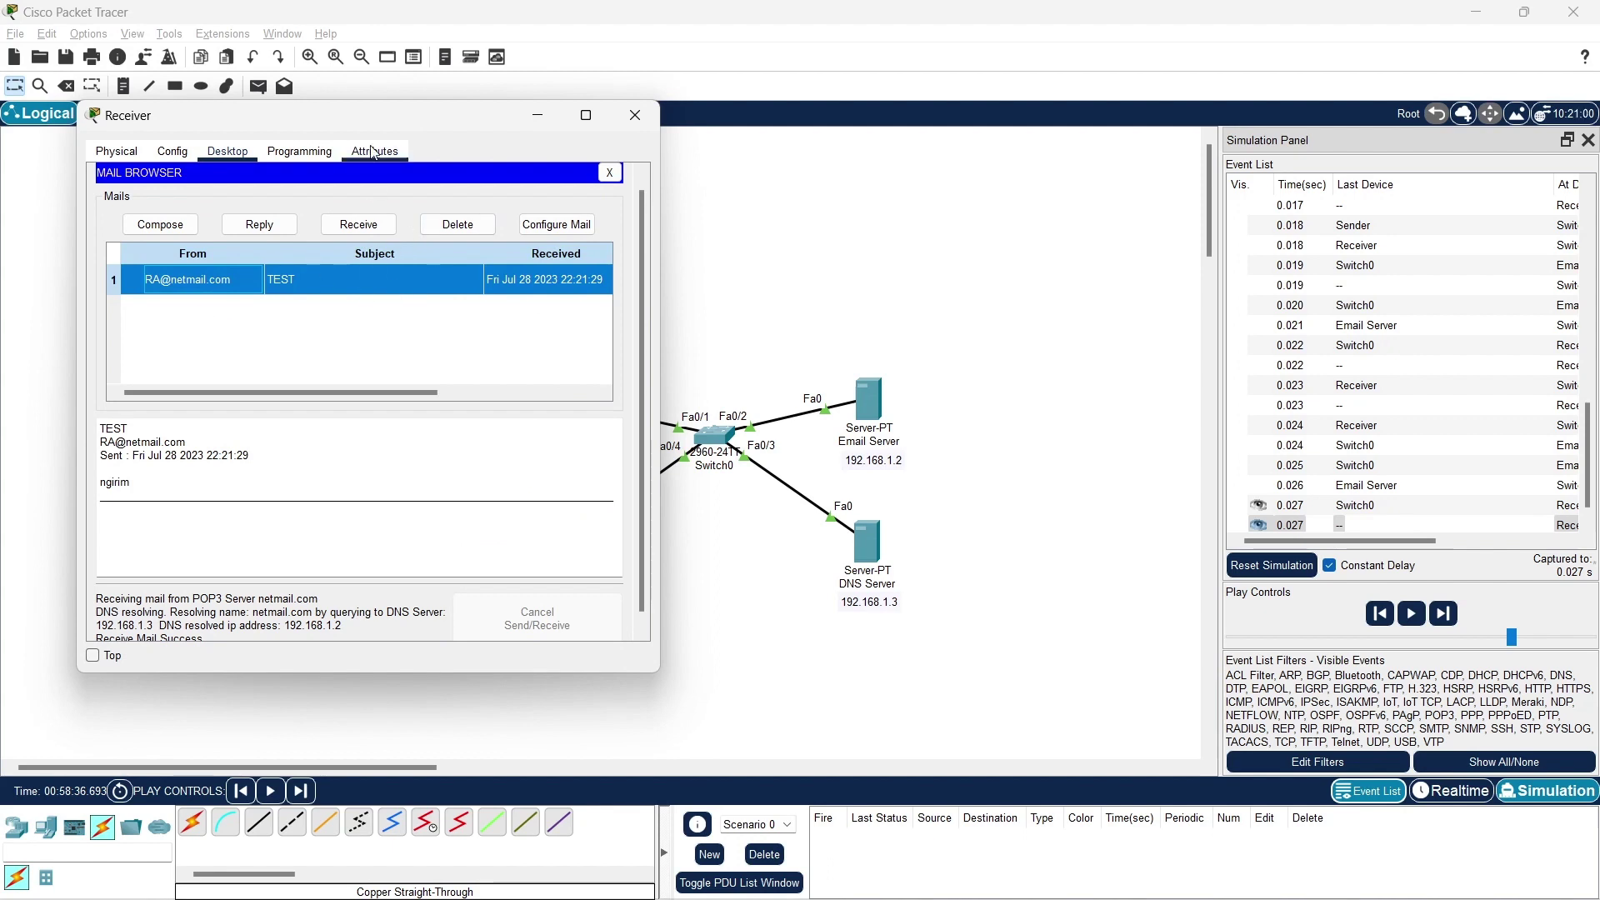
drag(291, 129, 1026, 136)
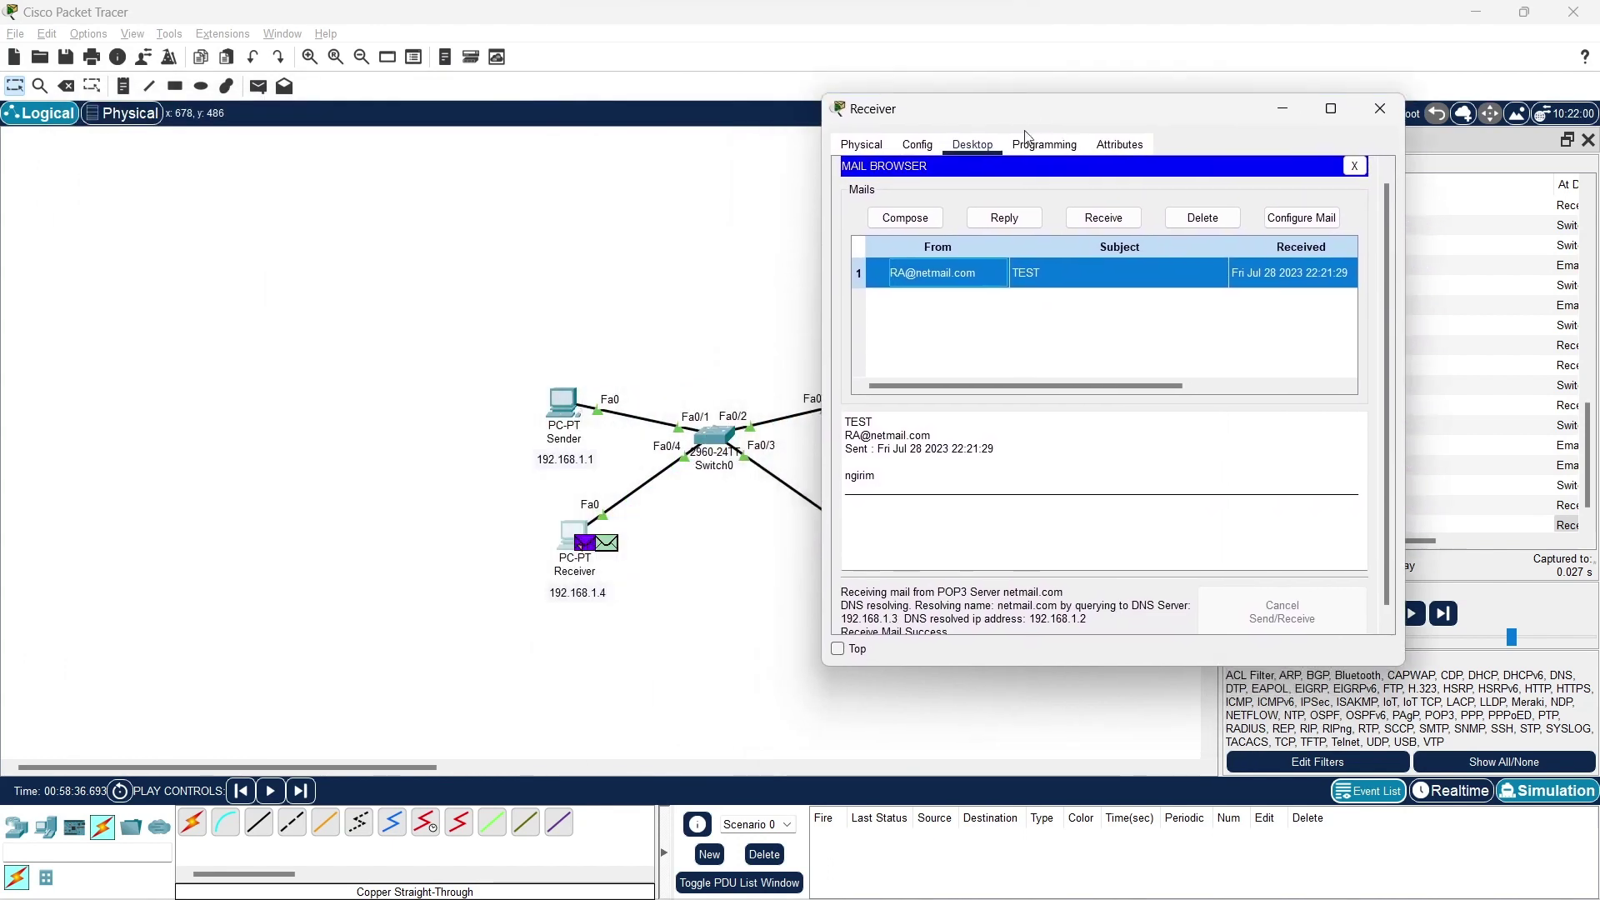